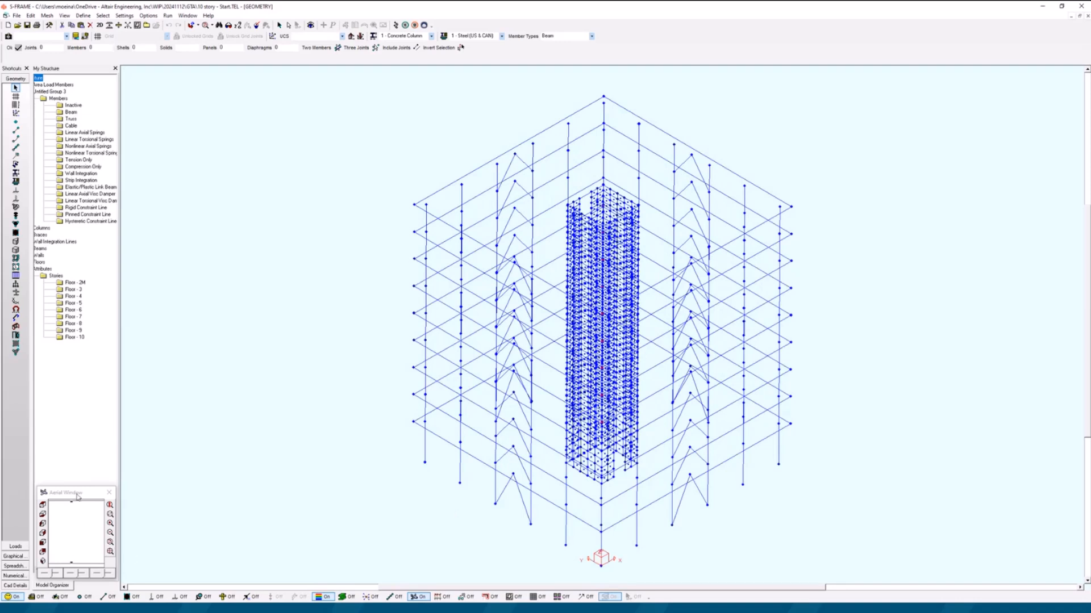
Step: Examine the building's rendered floors, floor numbers and rigid diaphragm links, and return to the plain wireframe display
left_click(343, 597)
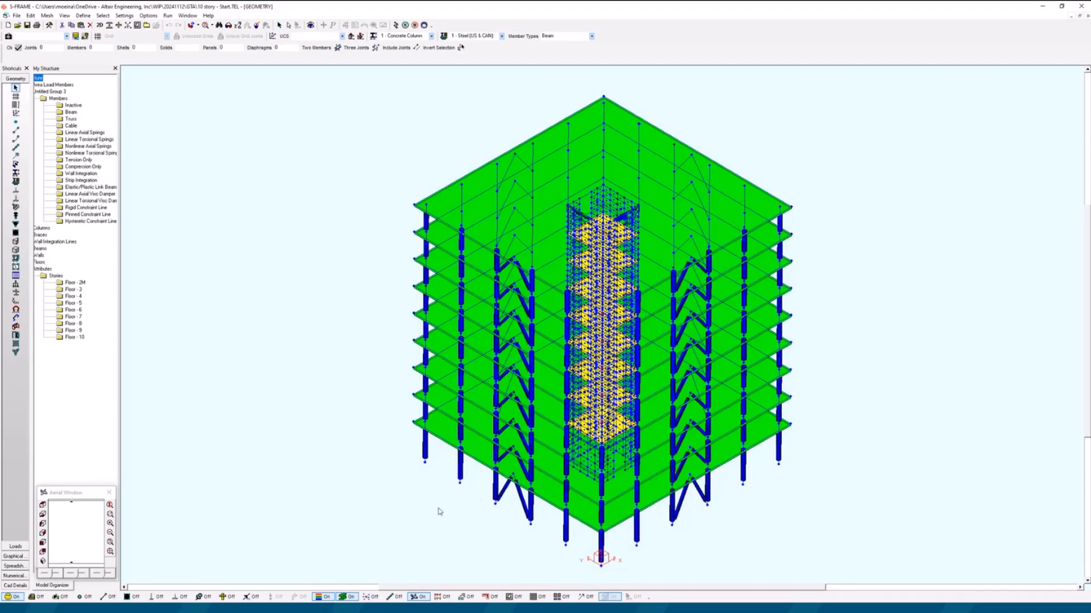
left_click(16, 105)
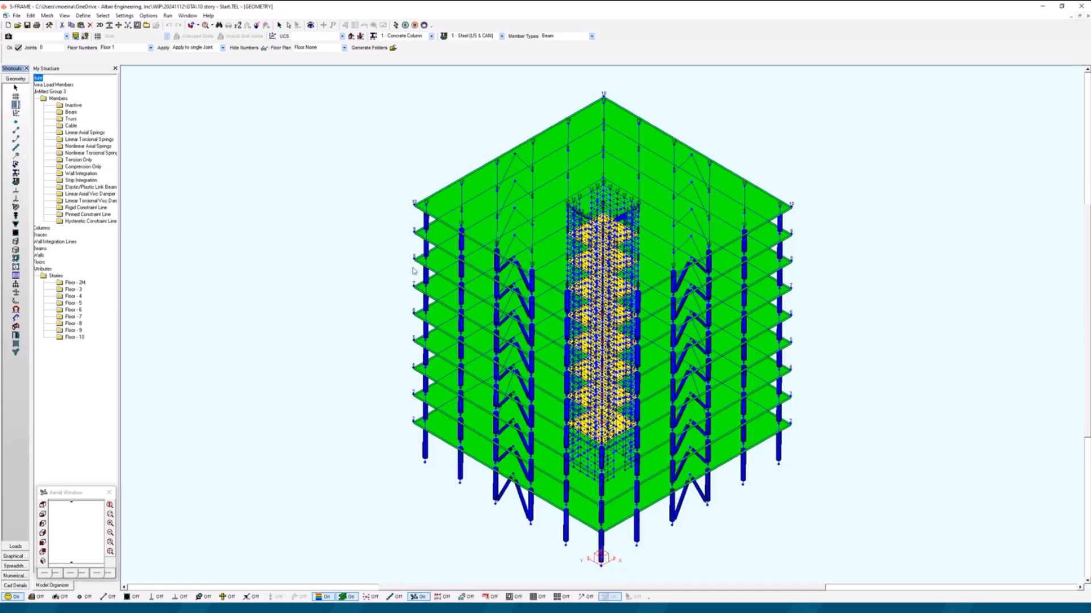
left_click(15, 87)
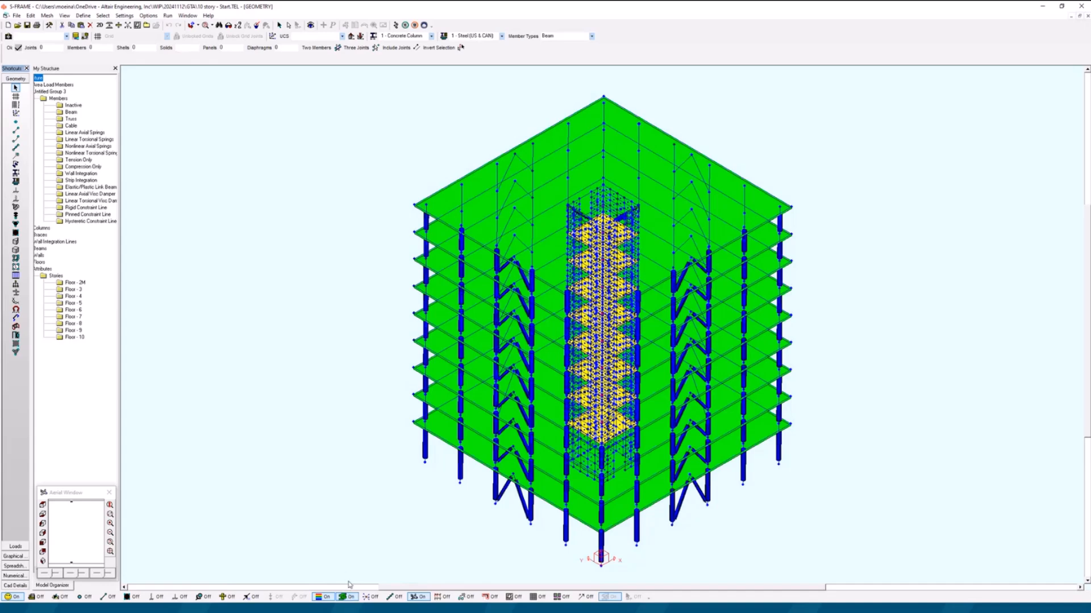
left_click(357, 598)
left_click(369, 597)
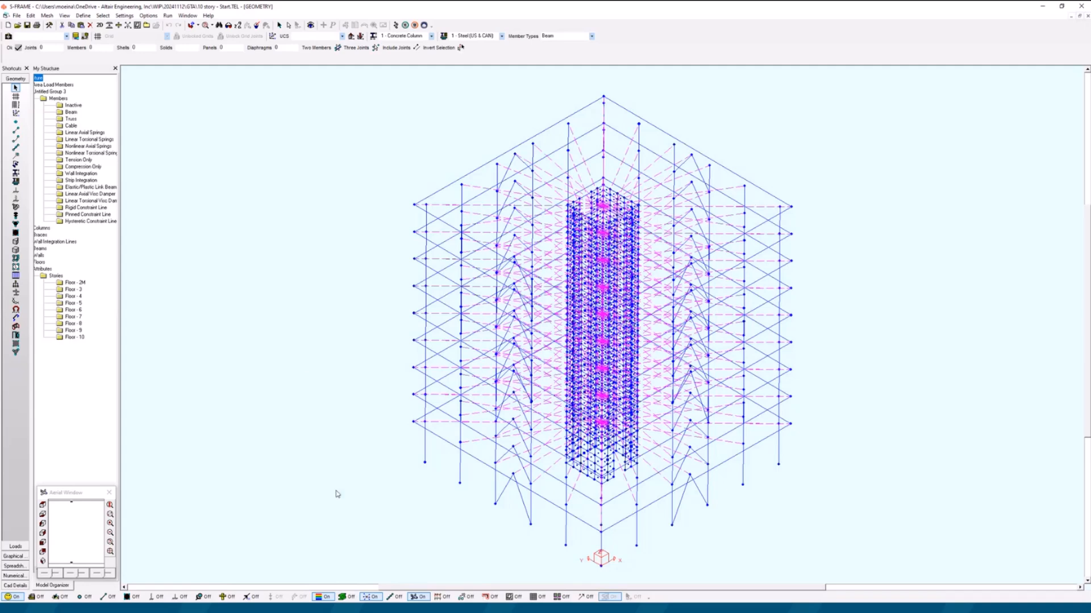
left_click(366, 598)
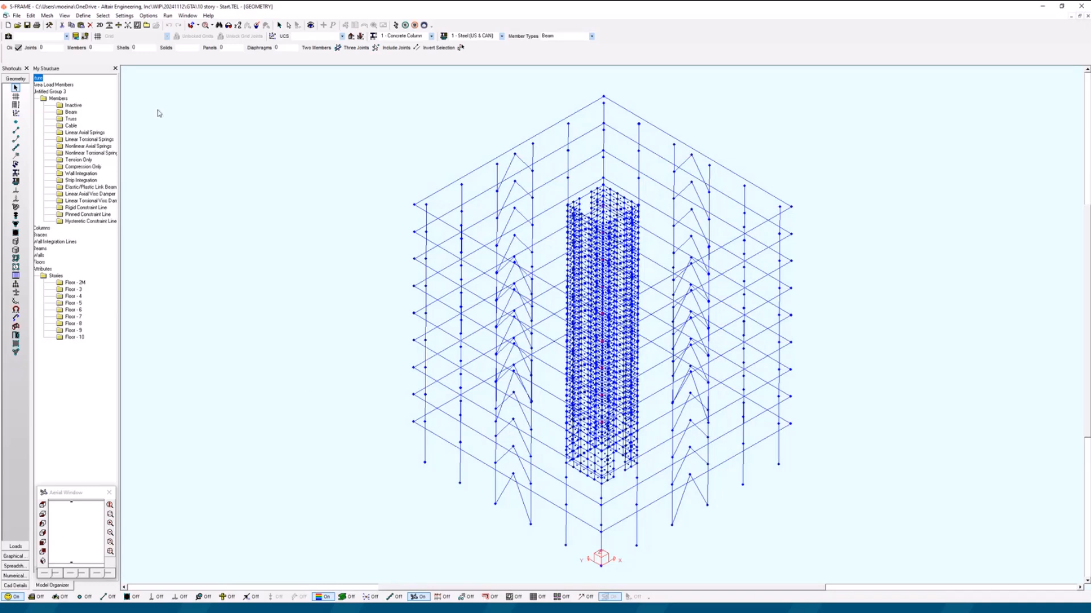
Step: Set the building code to ASCE 7-22 in the design code preferences and review its seismic and wind parameters
left_click(124, 16)
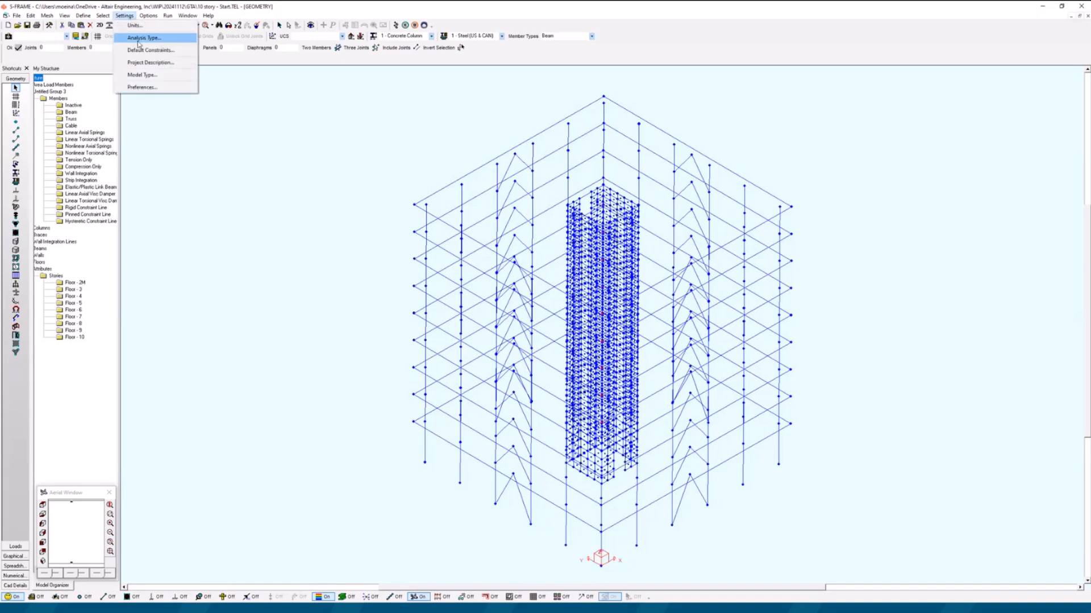
left_click(143, 87)
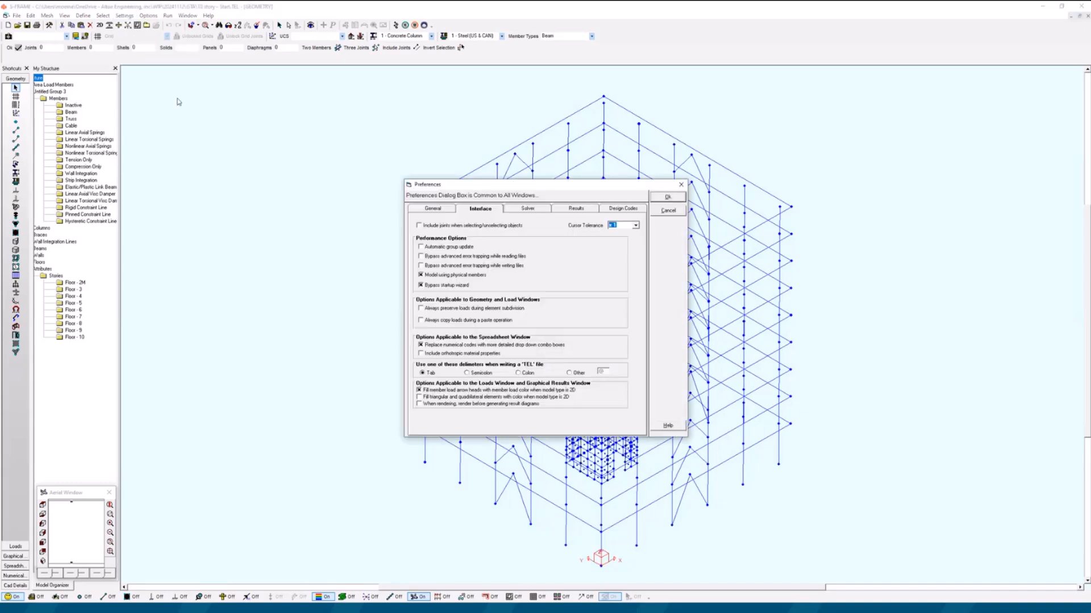
left_click(623, 209)
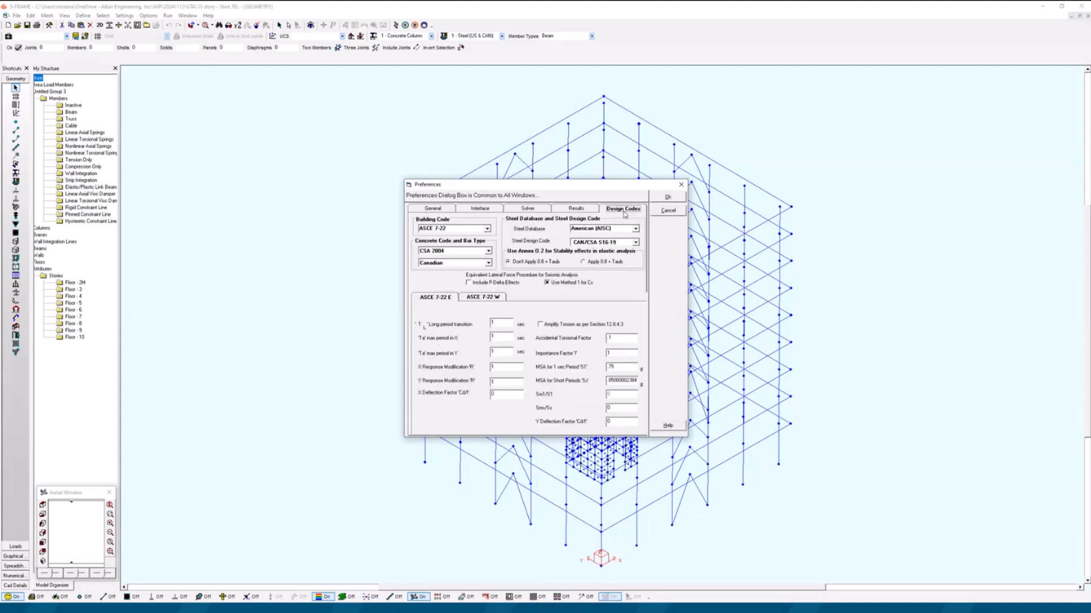
left_click(488, 229)
left_click(488, 229)
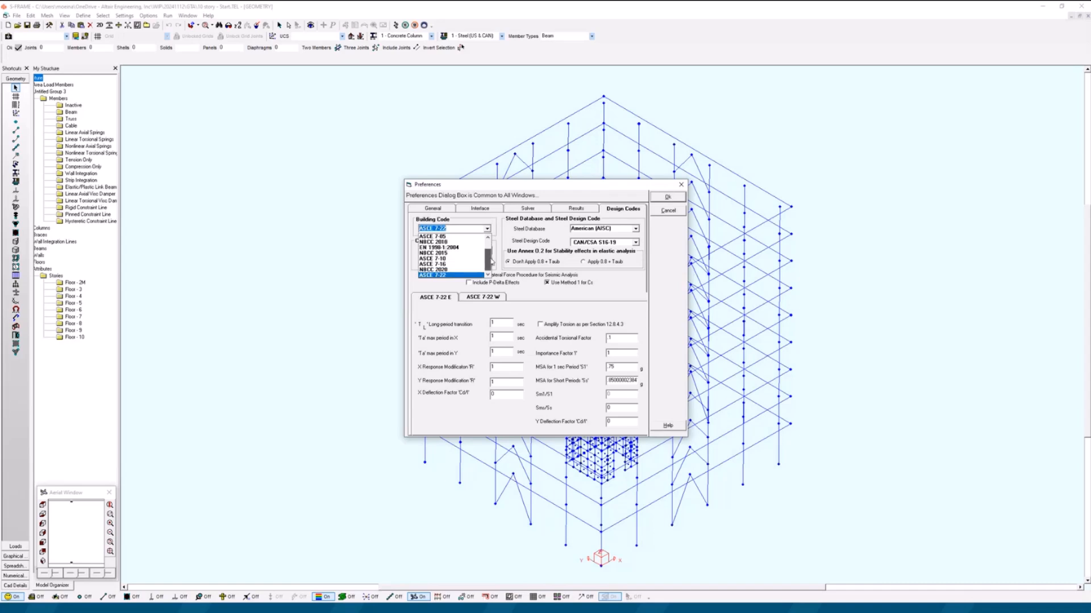
left_click(457, 276)
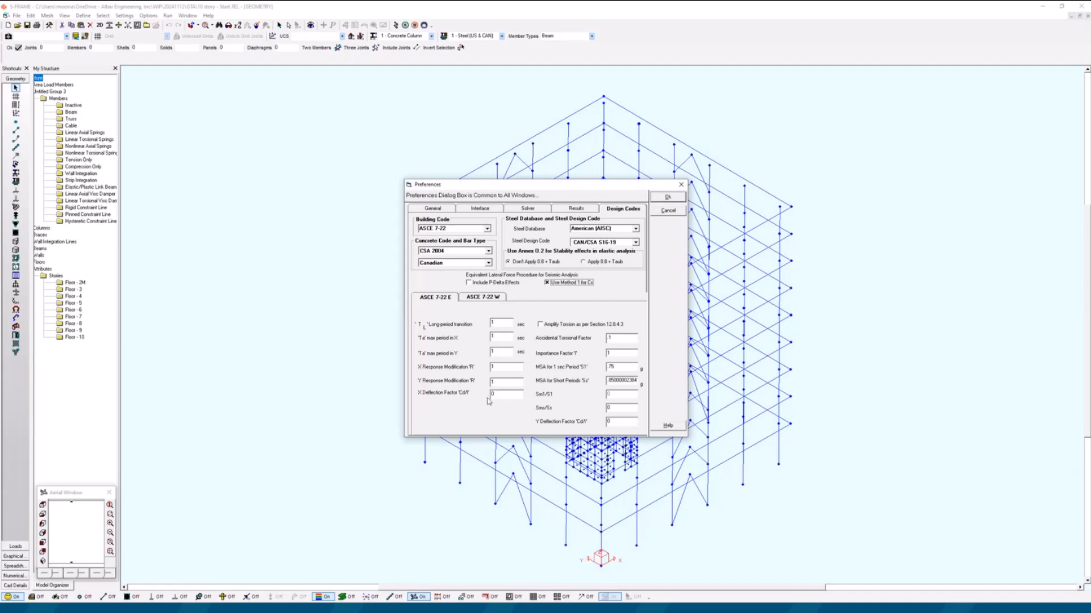
left_click(484, 298)
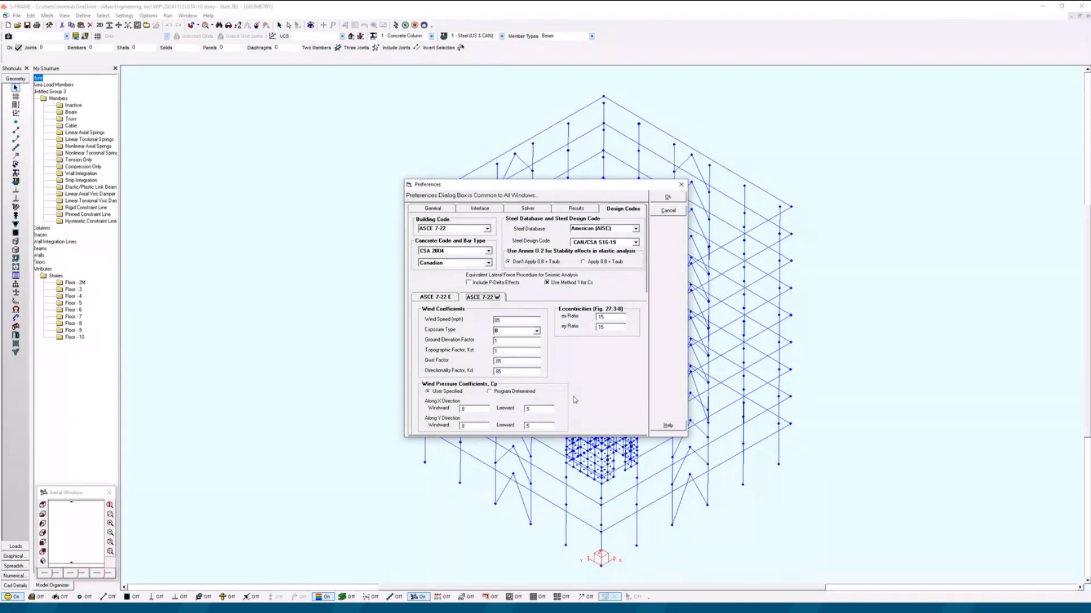
left_click(664, 200)
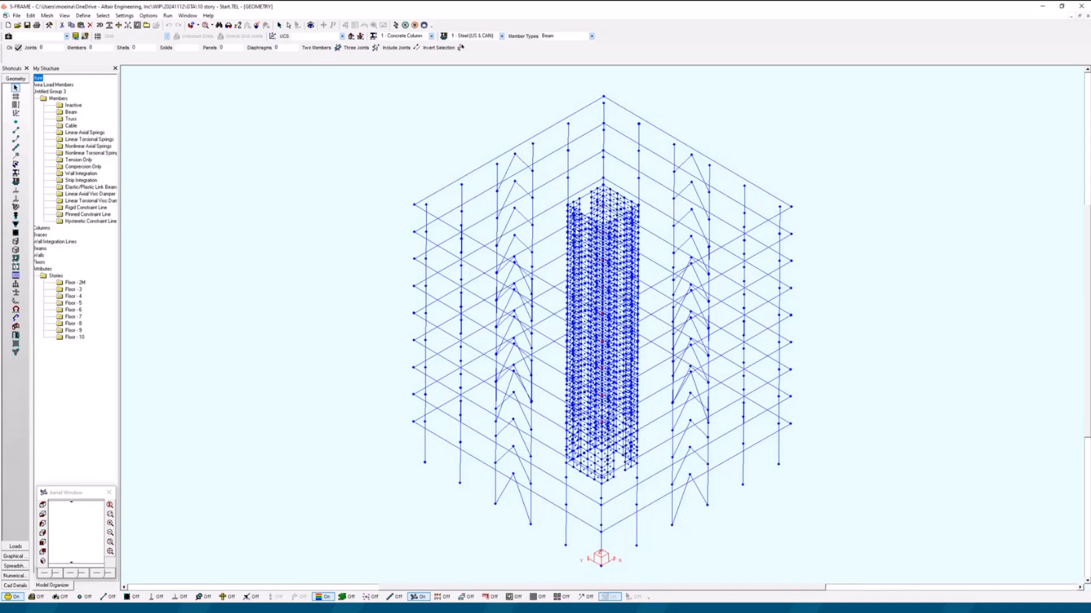
Step: Generate enclosed structure wind loads for all 12 cases in the loads environment, using Wind as the base load case name
left_click(16, 546)
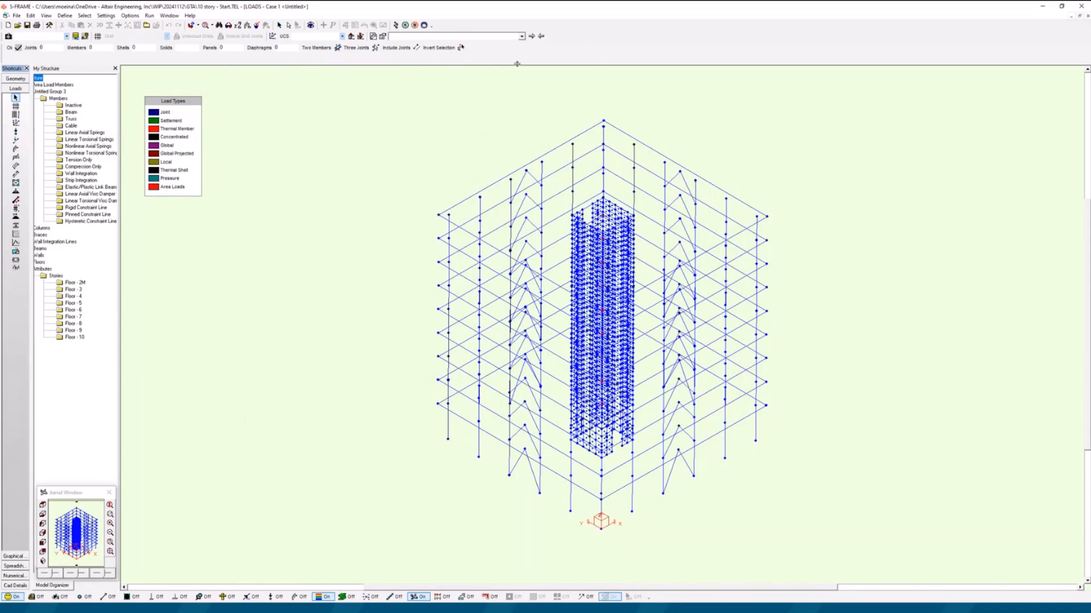
left_click(521, 36)
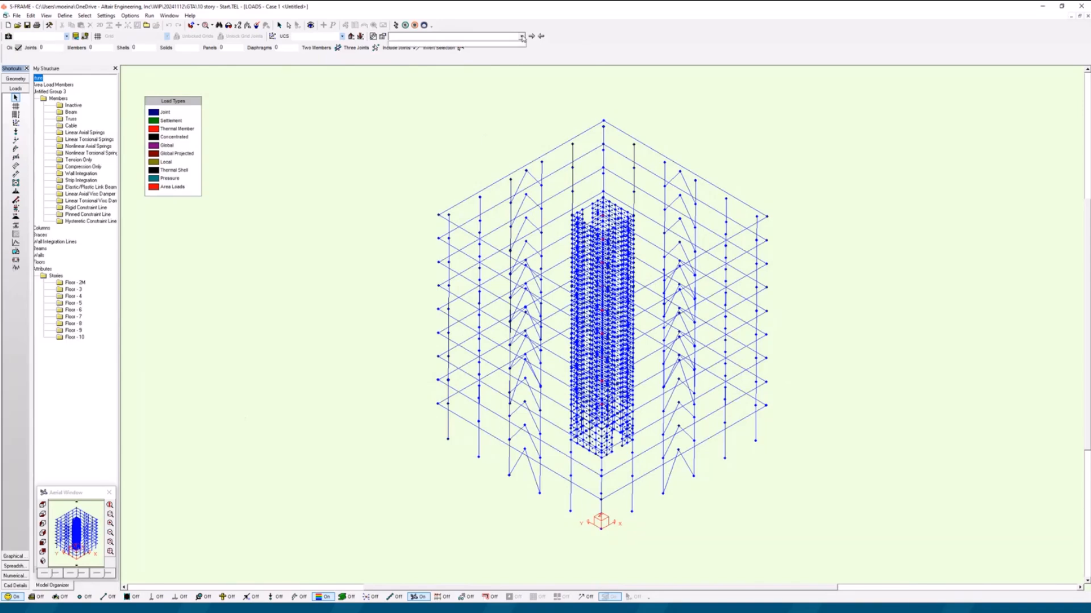
left_click(521, 36)
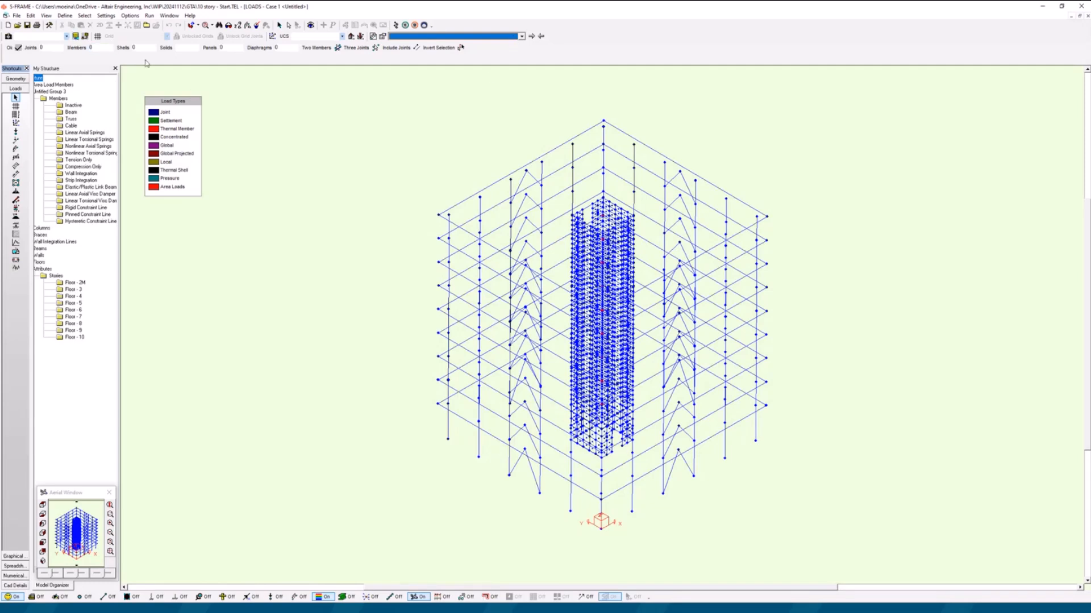
left_click(32, 16)
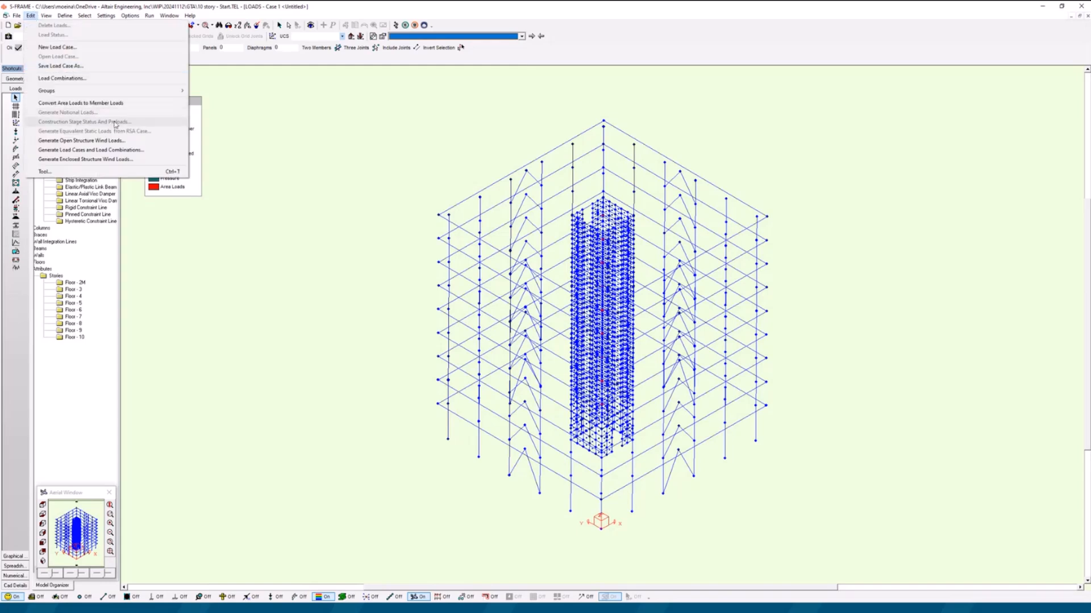
left_click(138, 160)
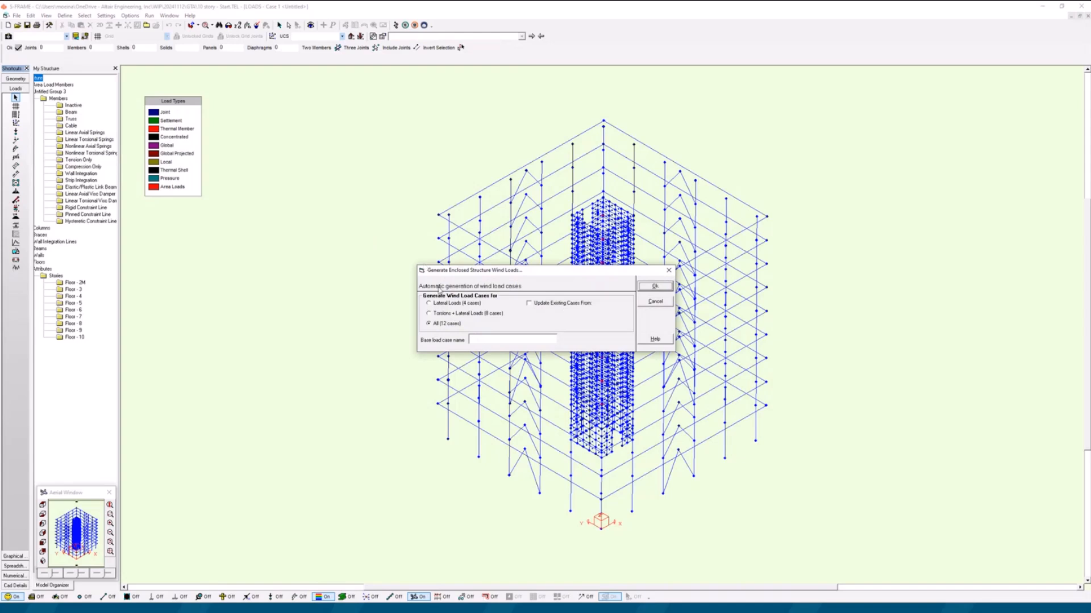
left_click(455, 305)
left_click(456, 314)
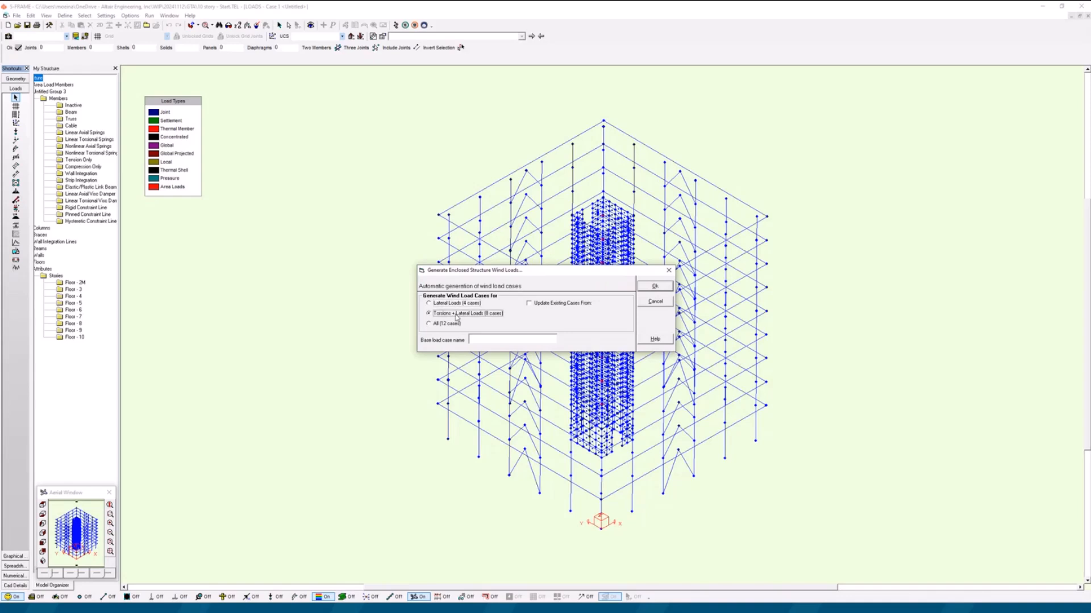
left_click(454, 326)
left_click(481, 338)
type("Wind")
left_click(649, 289)
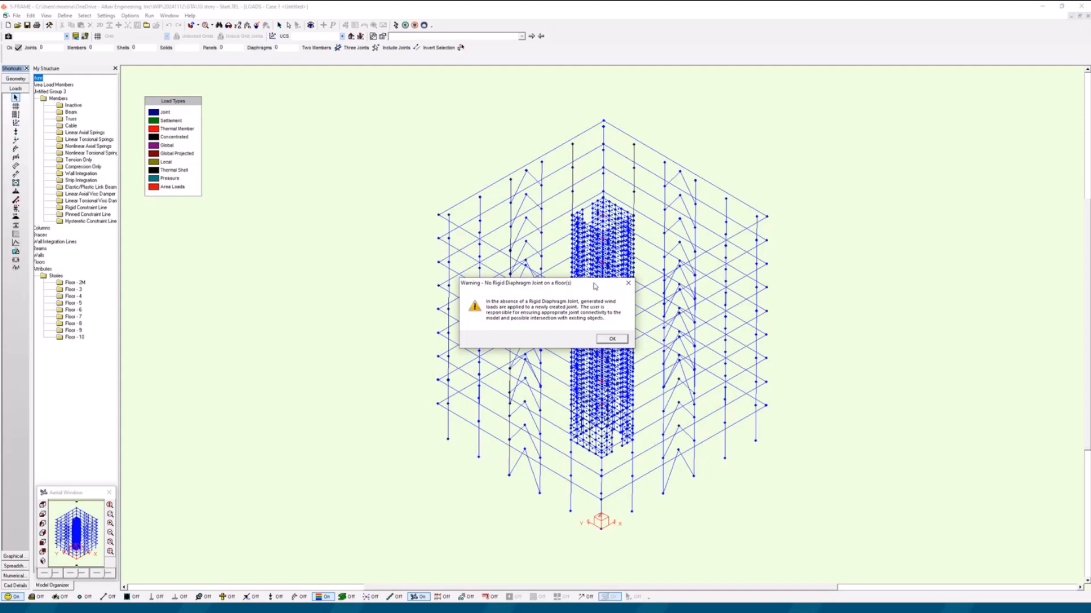
left_click(613, 340)
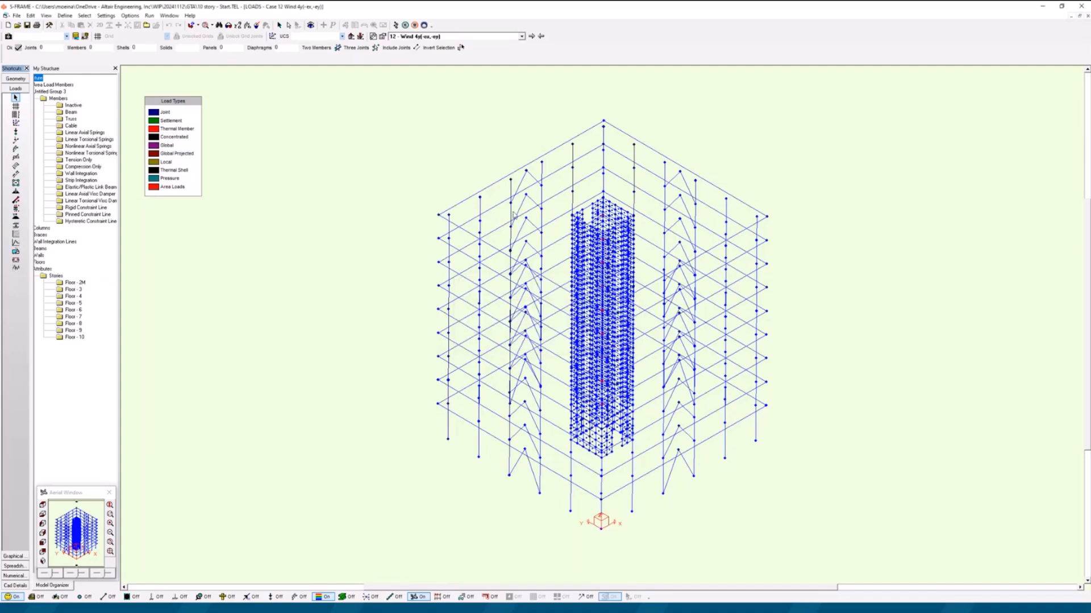
Step: Activate load case 10 - Wind 4x(-ex,-ey) and display its joint loads on a side elevation of the whole building
left_click(522, 37)
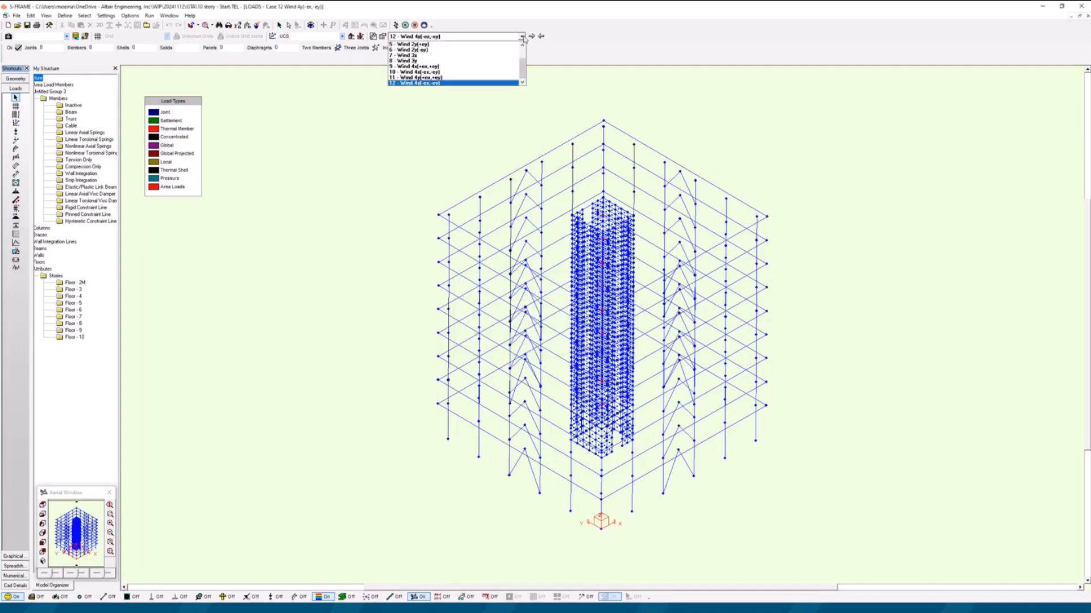
mouse_move(524, 73)
left_mouse_down()
mouse_move(524, 59)
mouse_move(524, 77)
left_mouse_up()
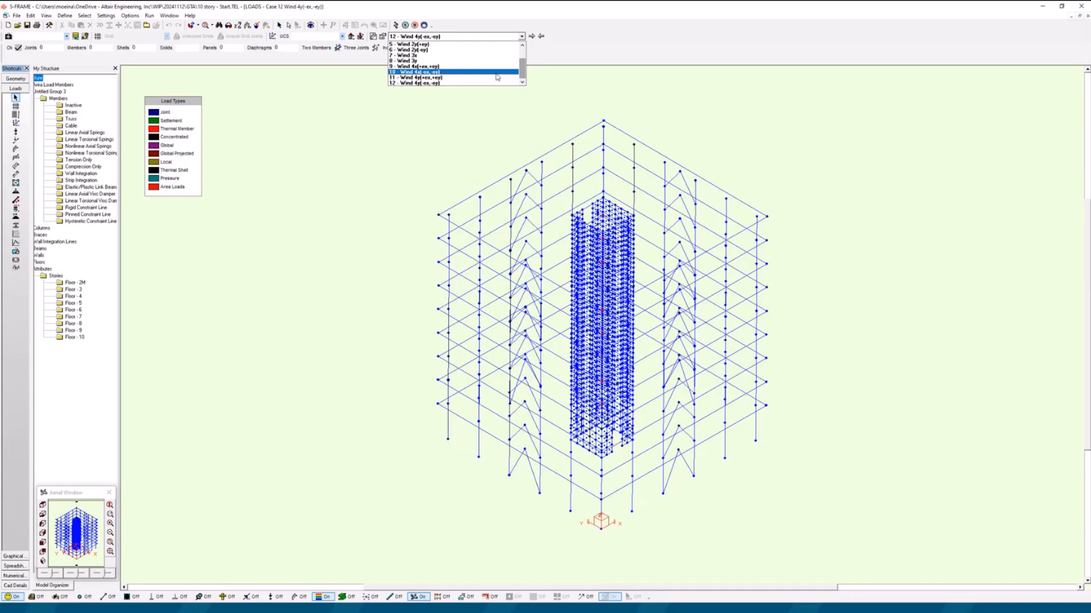
left_click(497, 72)
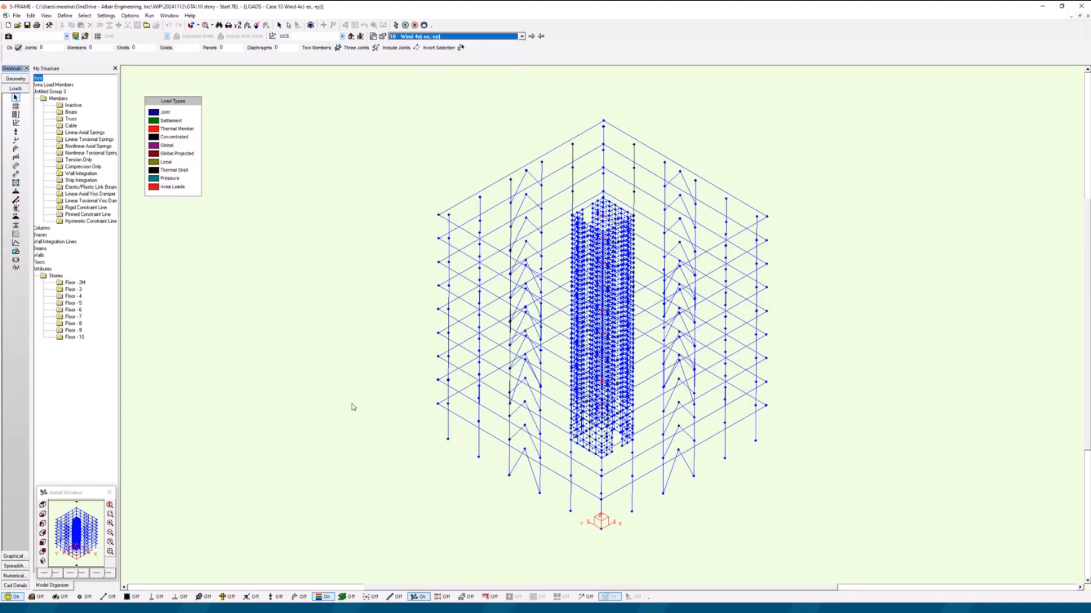
left_click(276, 597)
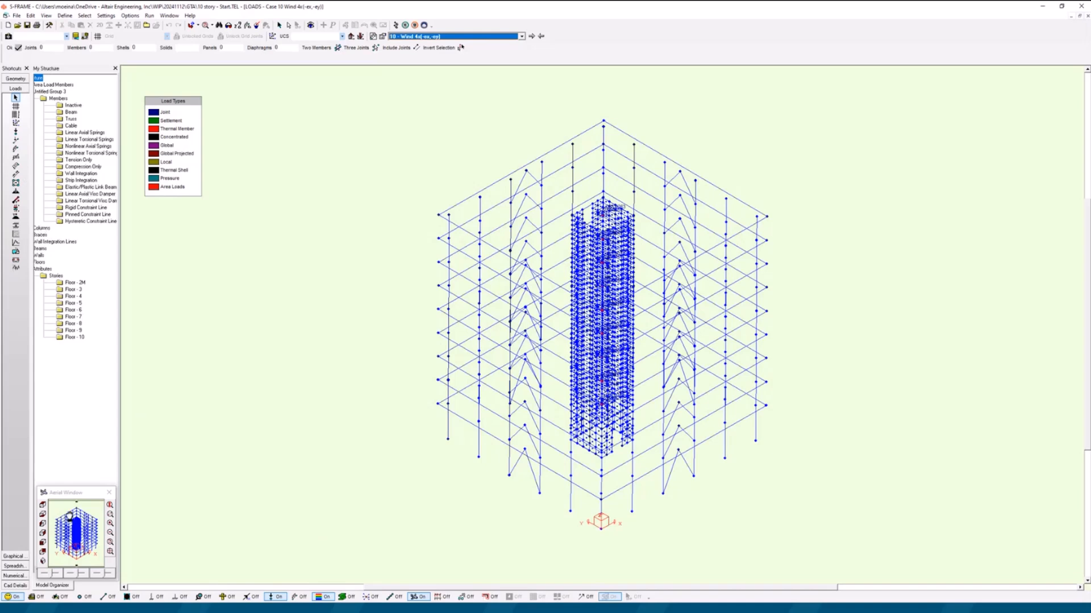
left_click(43, 523)
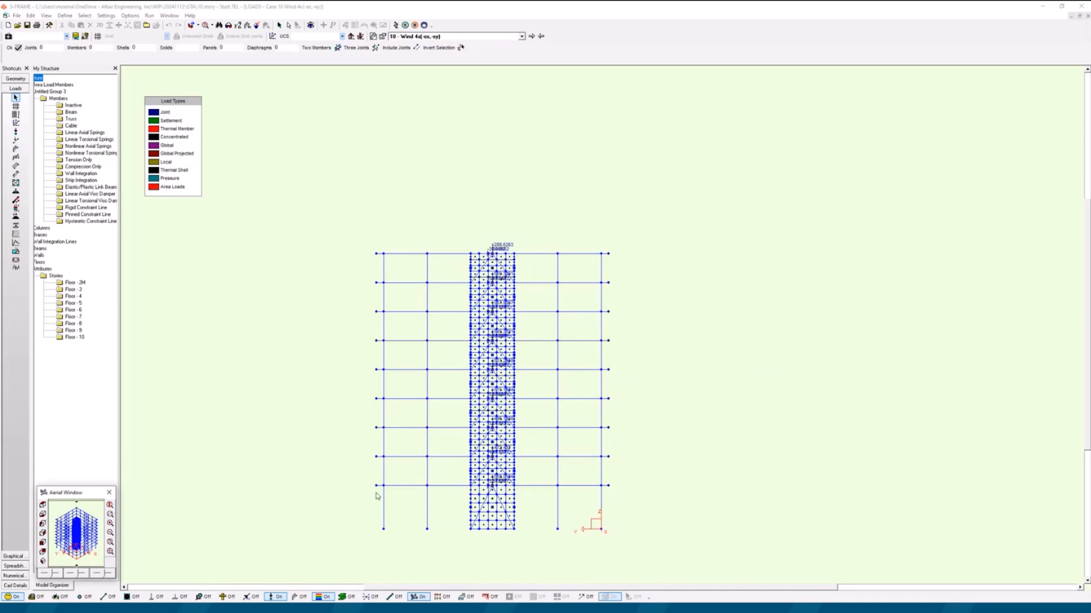
left_click(111, 542)
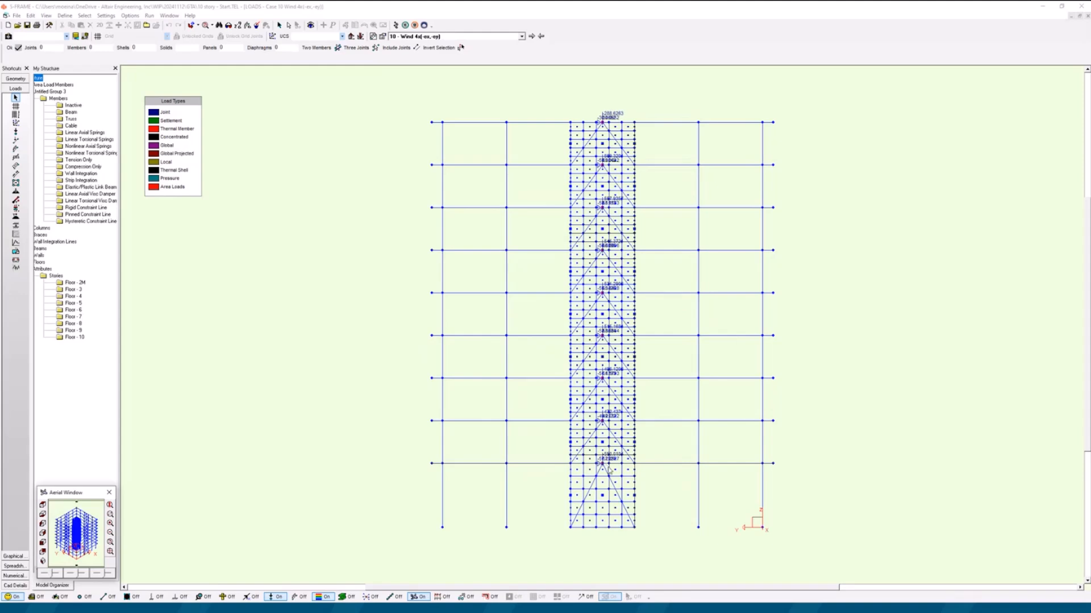
Step: Examine the generated joint loads of the active wind case one direction at a time: X-Force, Y-Force and Z-Moment
left_click(15, 131)
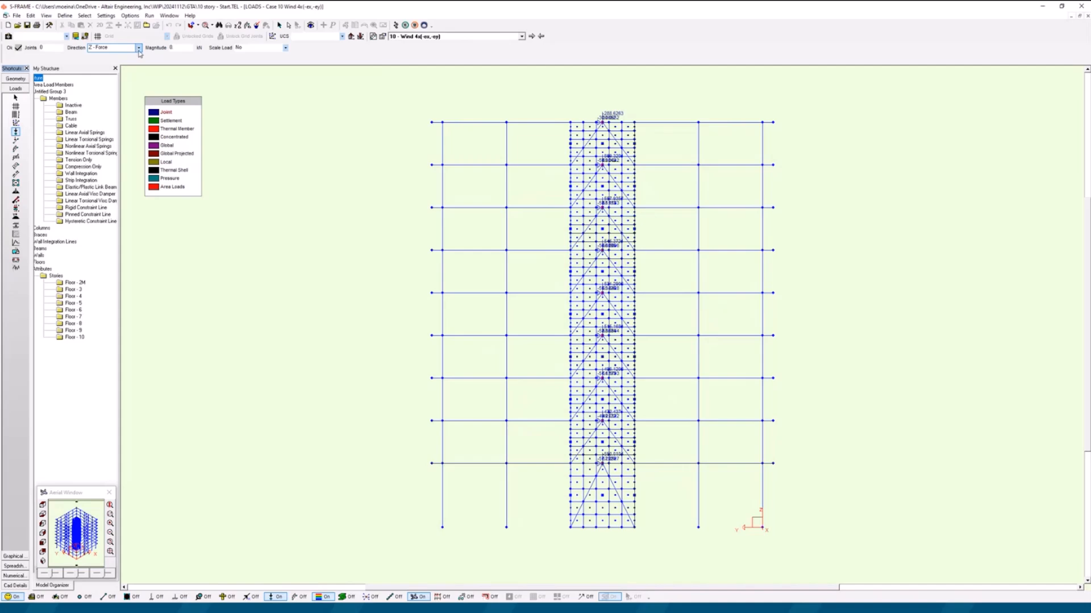
left_click(278, 597)
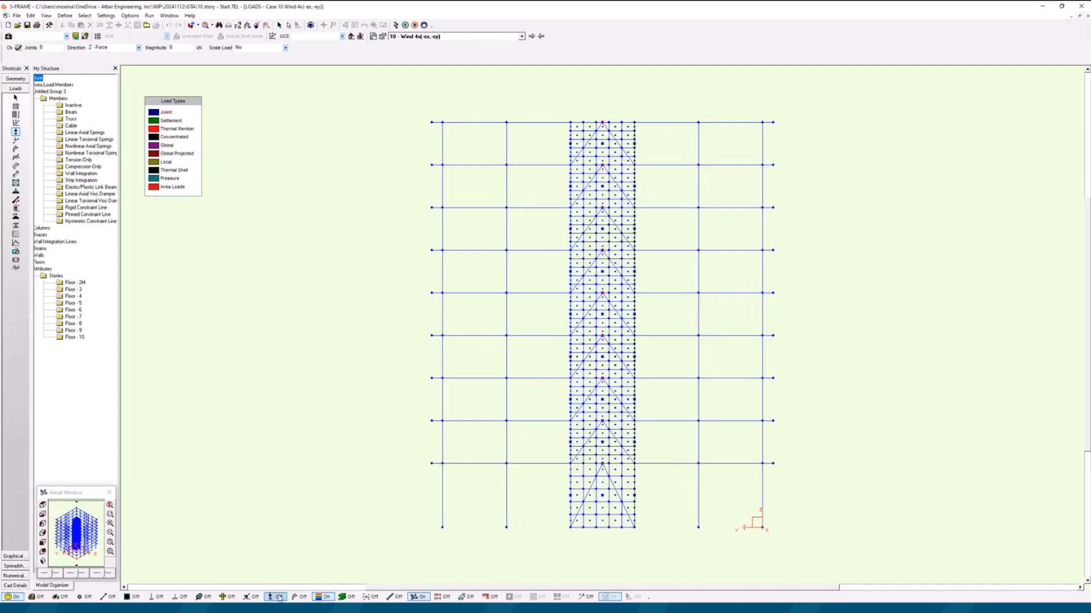
left_click(138, 48)
left_click(133, 56)
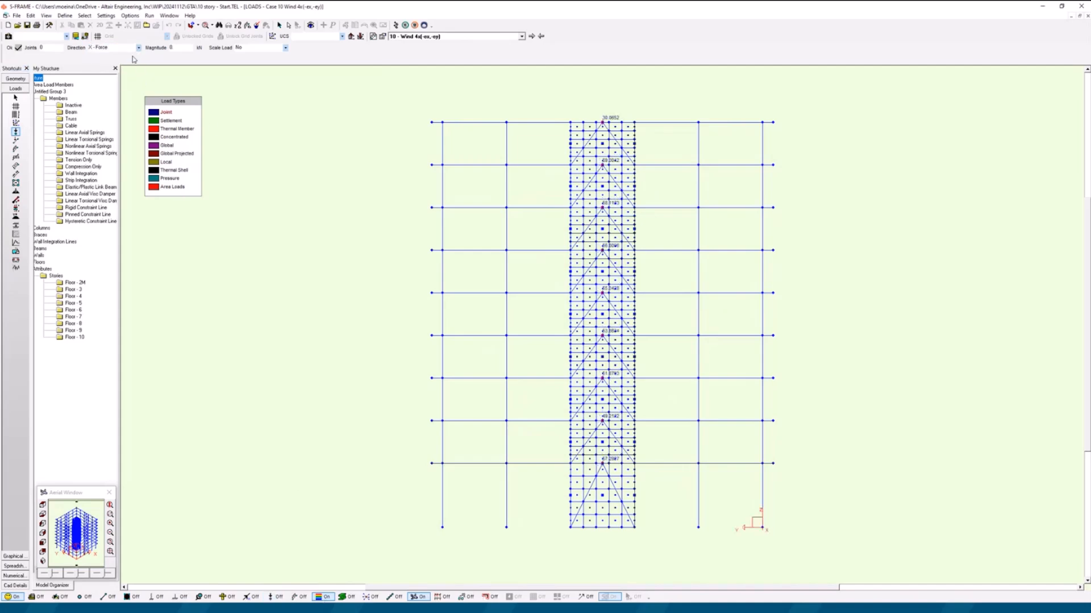
left_click(138, 48)
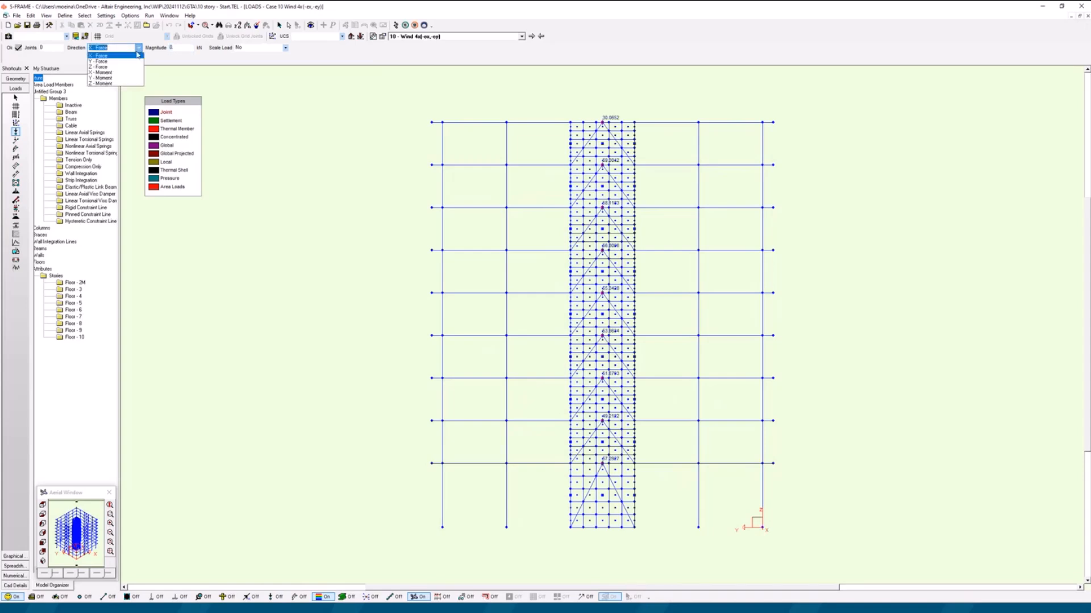
left_click(134, 63)
left_click(138, 48)
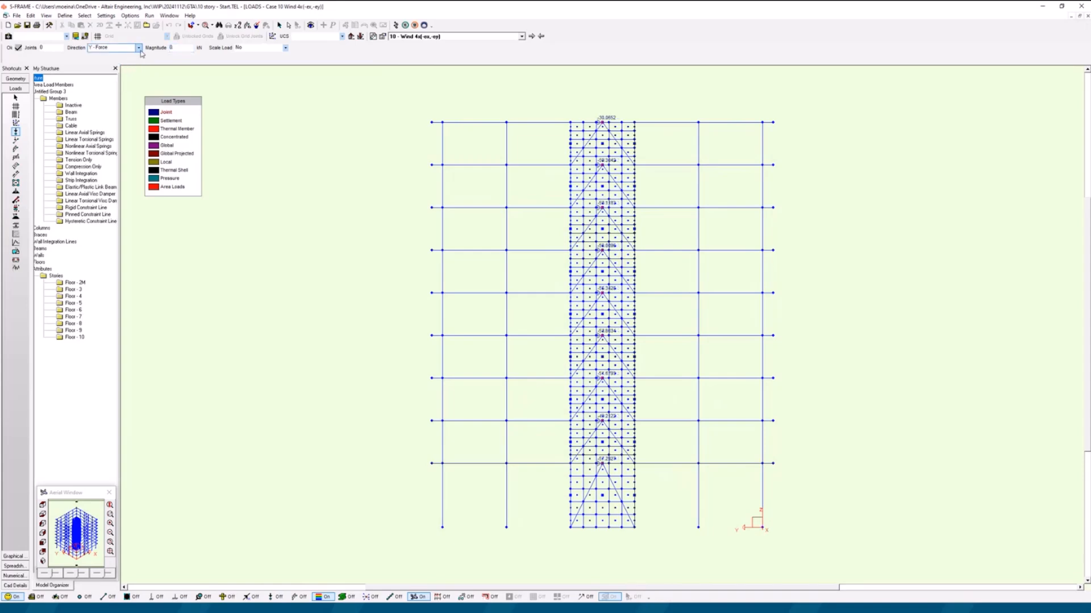
left_click(129, 86)
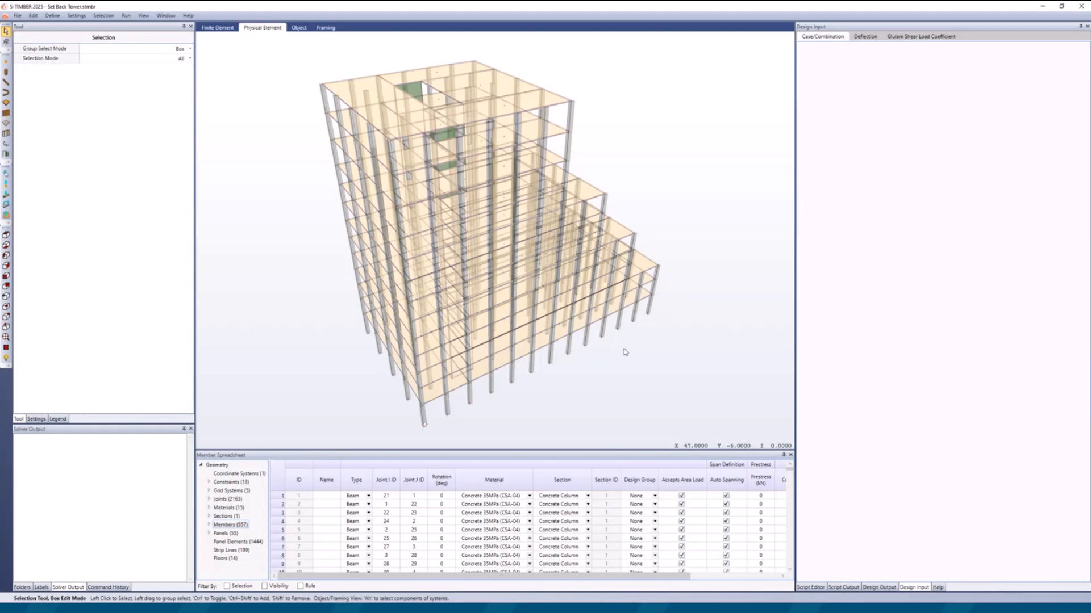
Step: Review the NBCC 2020 building code settings of the set-back tower, including its wind coefficients, eccentricities, exposure factors and wind pressure coefficients
middle_click_drag(637, 346, 543, 311)
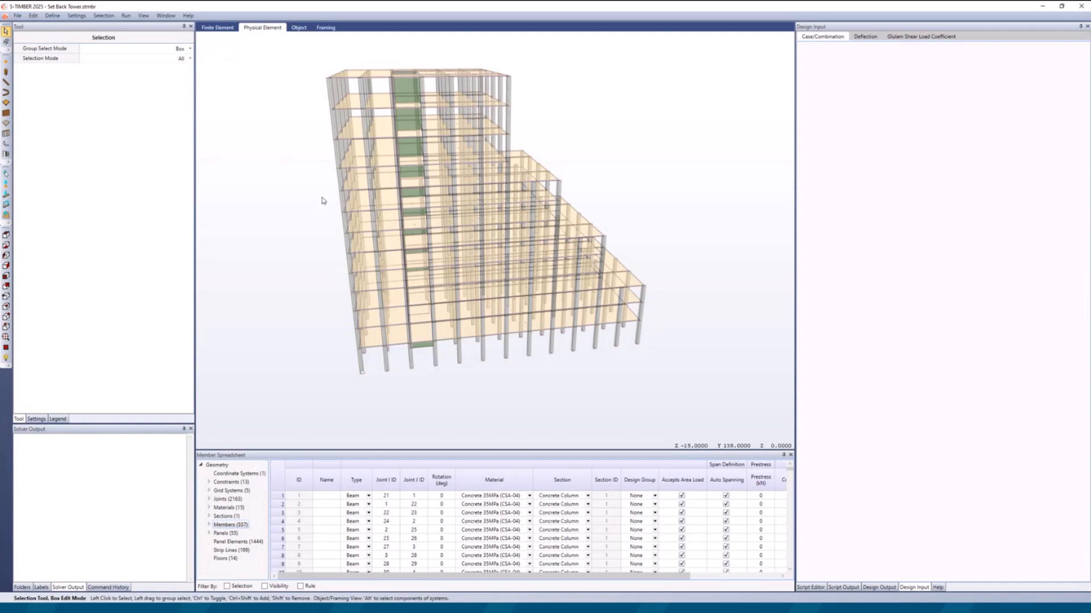
middle_click_drag(362, 233, 362, 246)
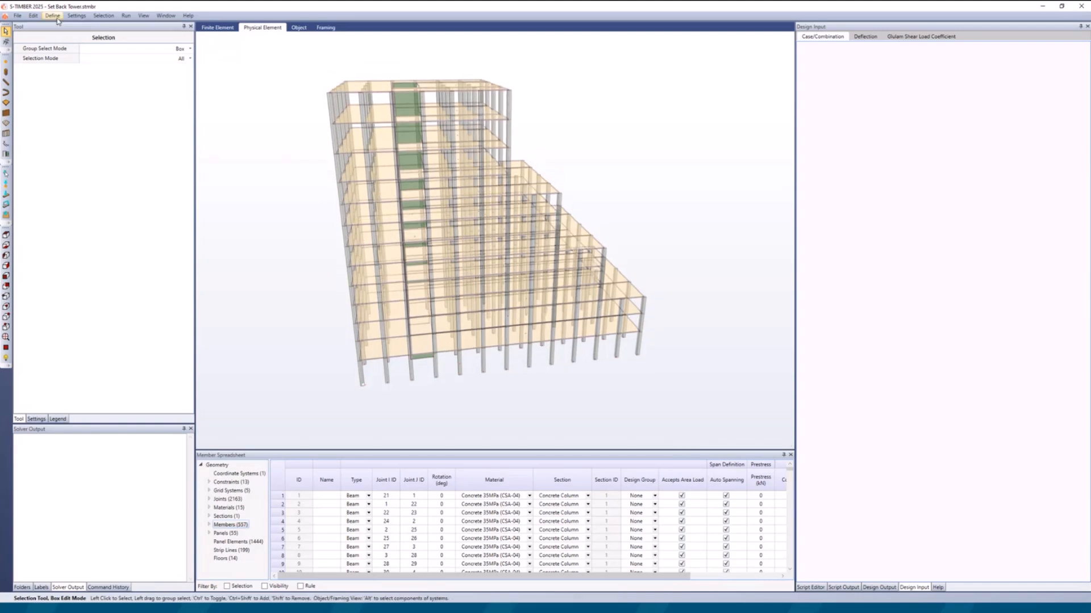
left_click(76, 16)
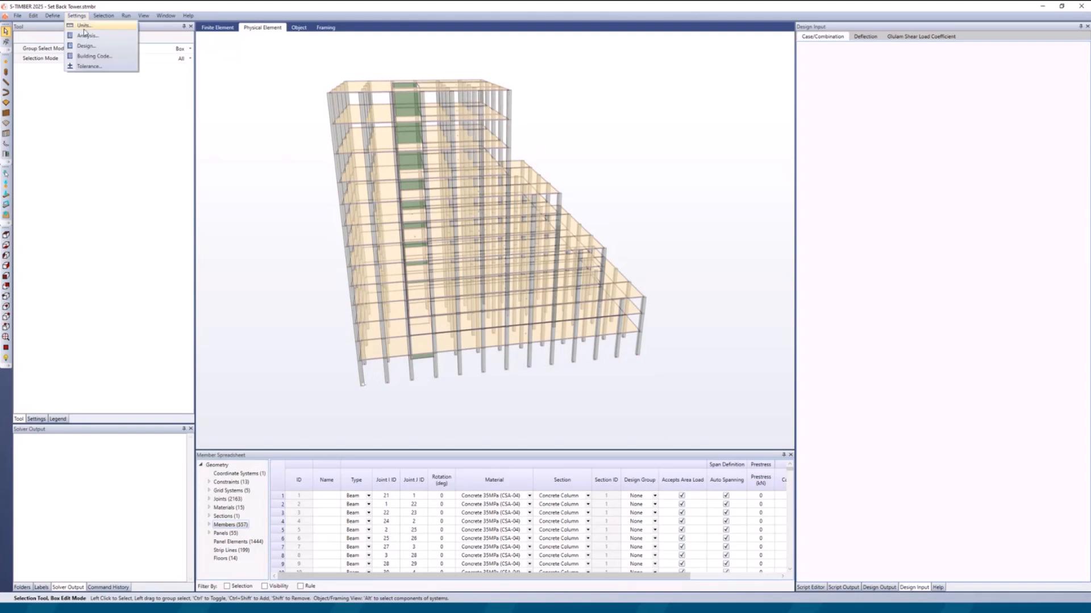
left_click(93, 56)
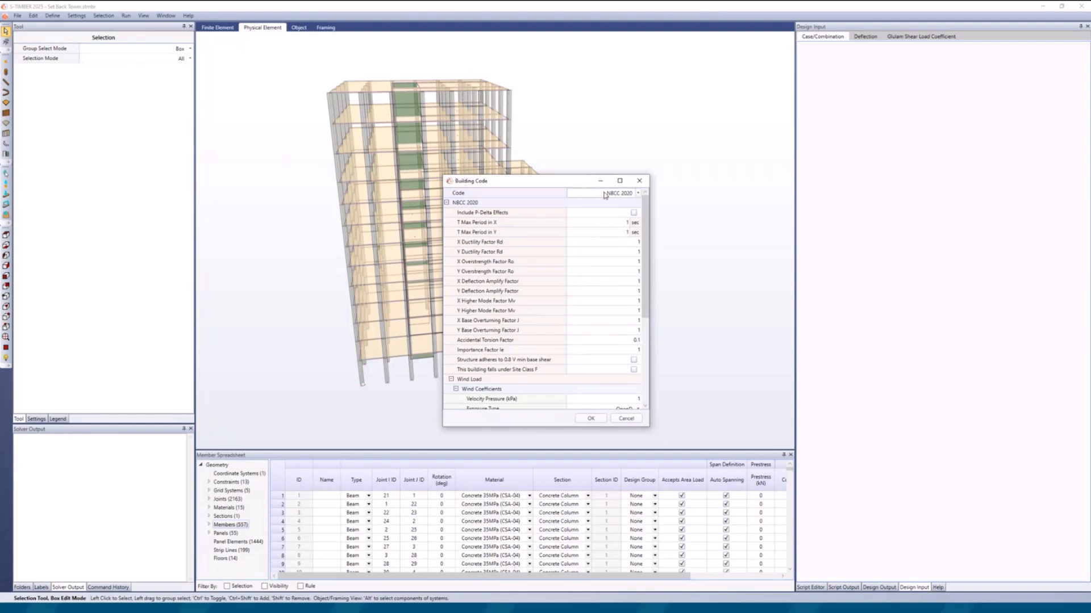
left_click_drag(644, 204, 654, 300)
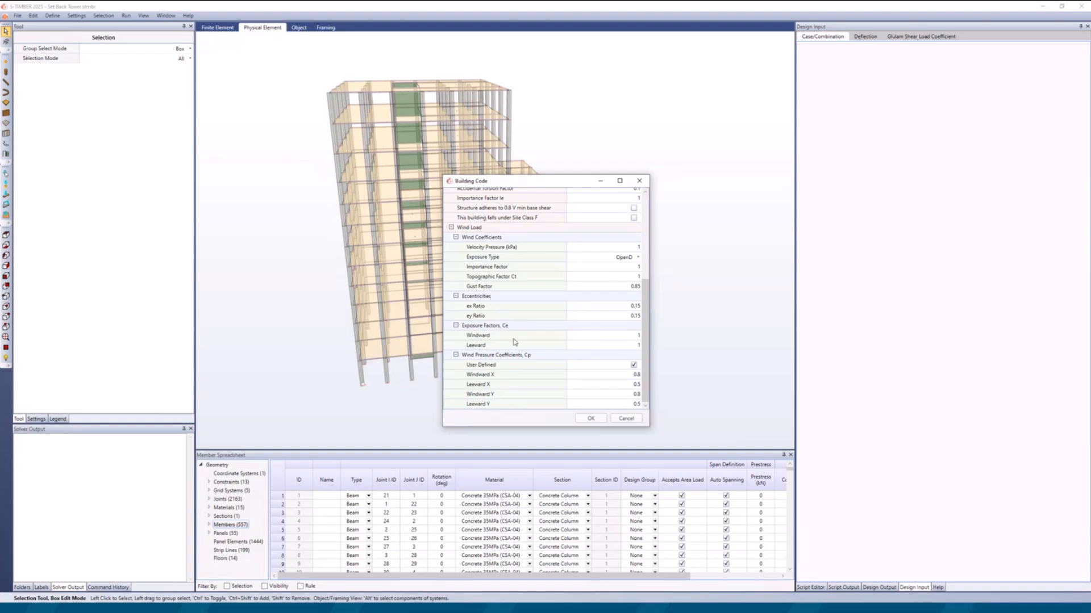
left_click(587, 419)
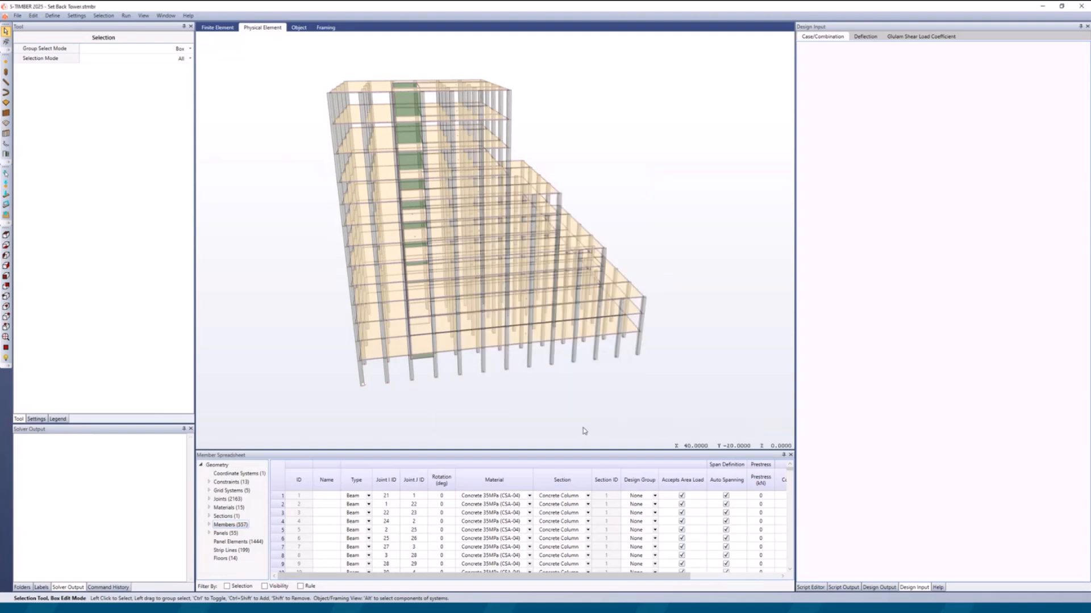
Step: Generate enclosed structure wind loads for the set-back tower using the Extract All option
middle_click_drag(563, 336, 534, 341)
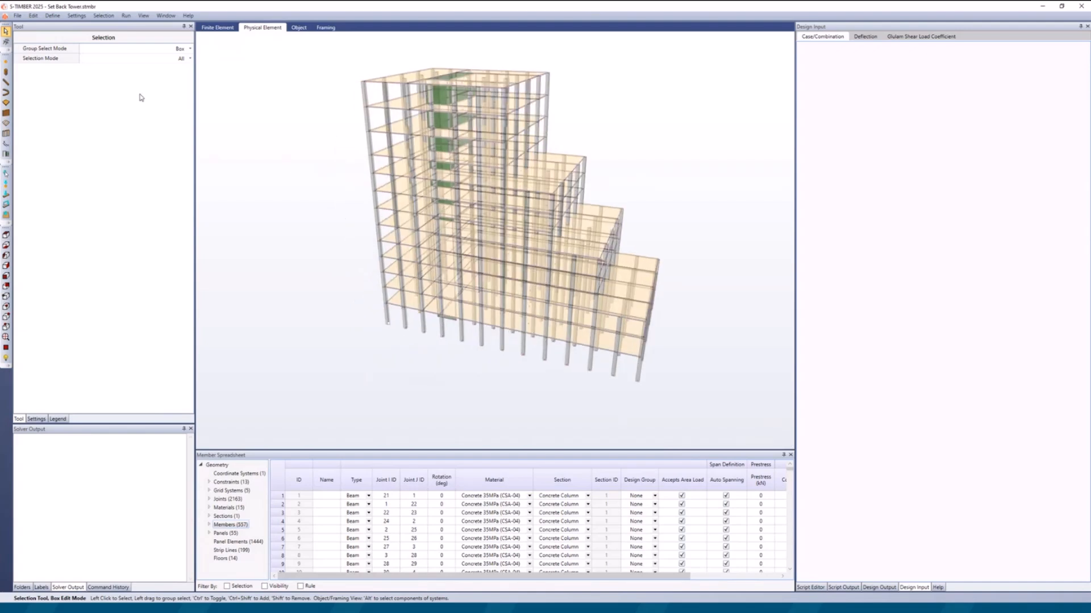
left_click(53, 15)
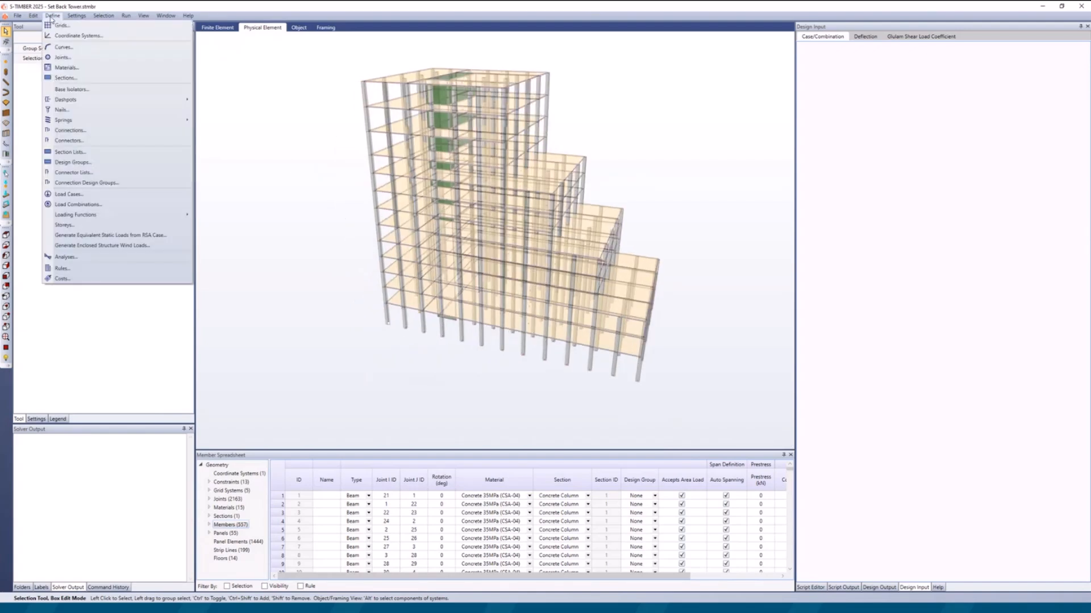
left_click(154, 247)
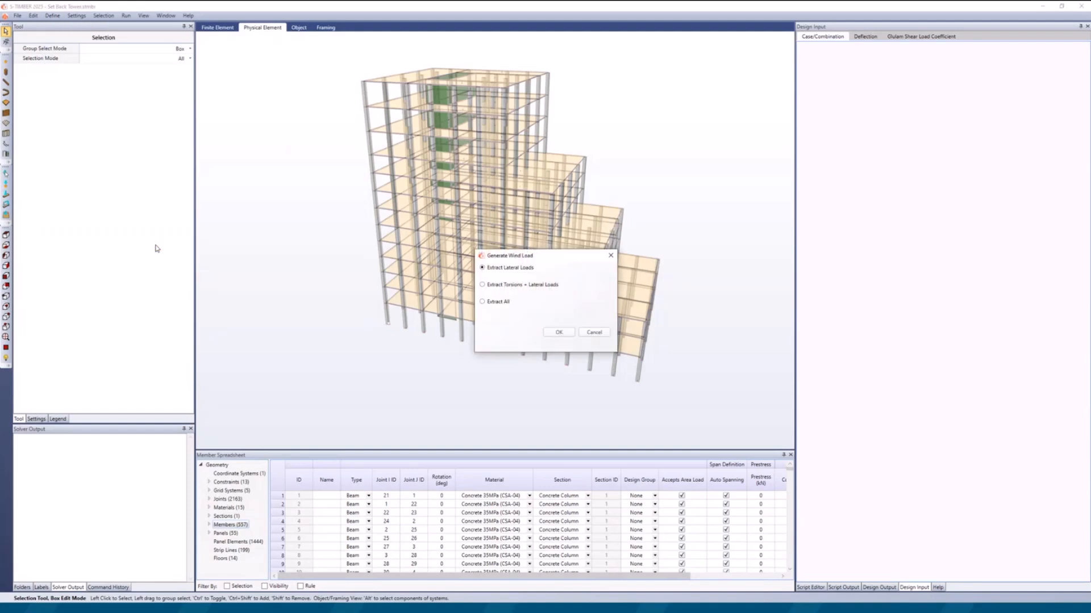
left_click(486, 303)
left_click(557, 333)
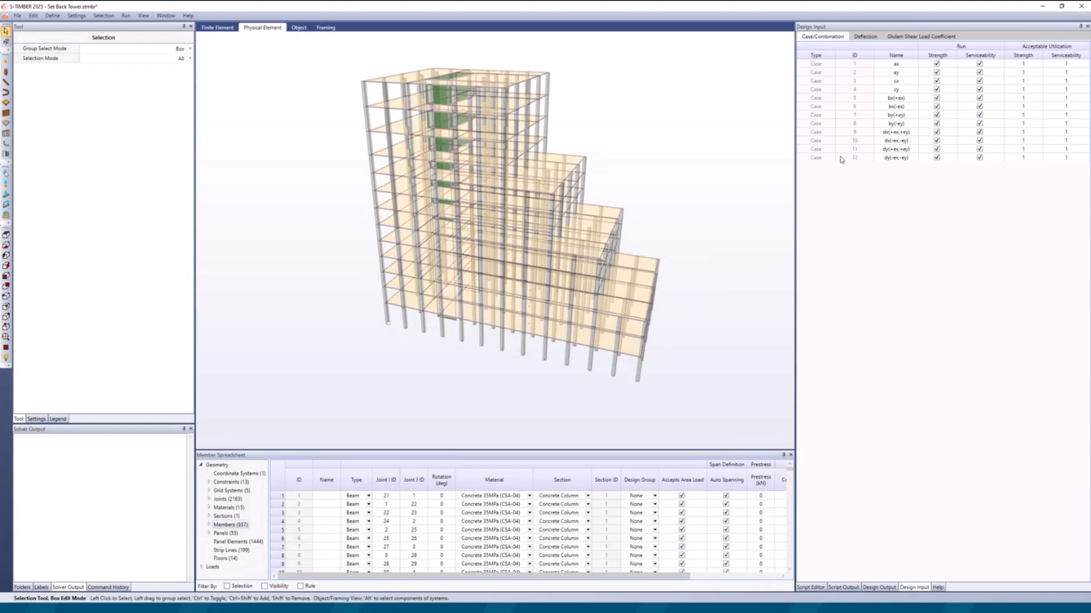
Step: Display the wind loads of load case ax on the tower and enlarge the point load symbols
left_click(6, 176)
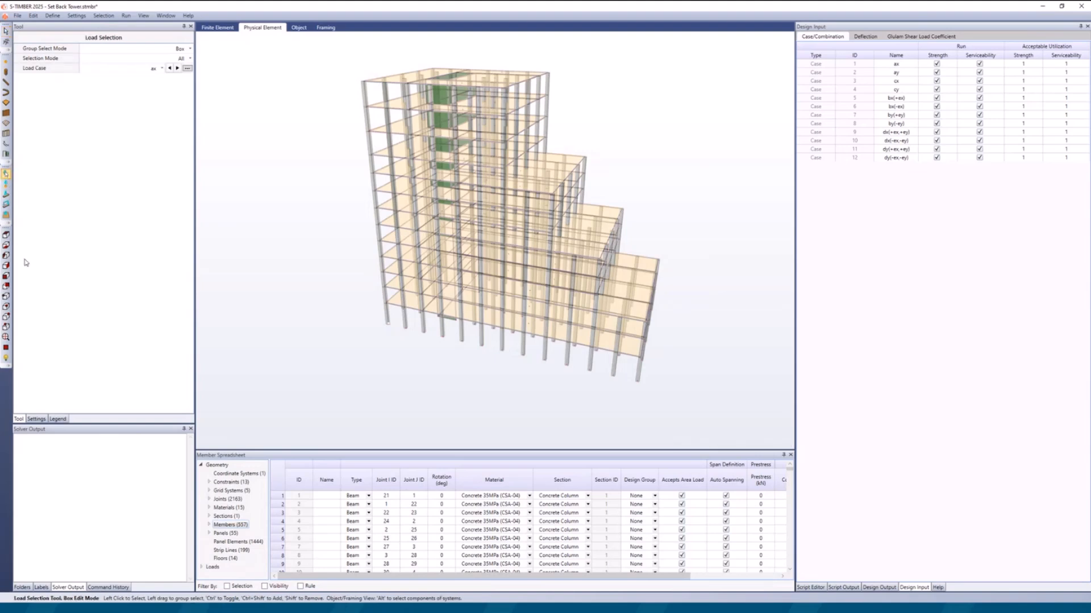
left_click(37, 418)
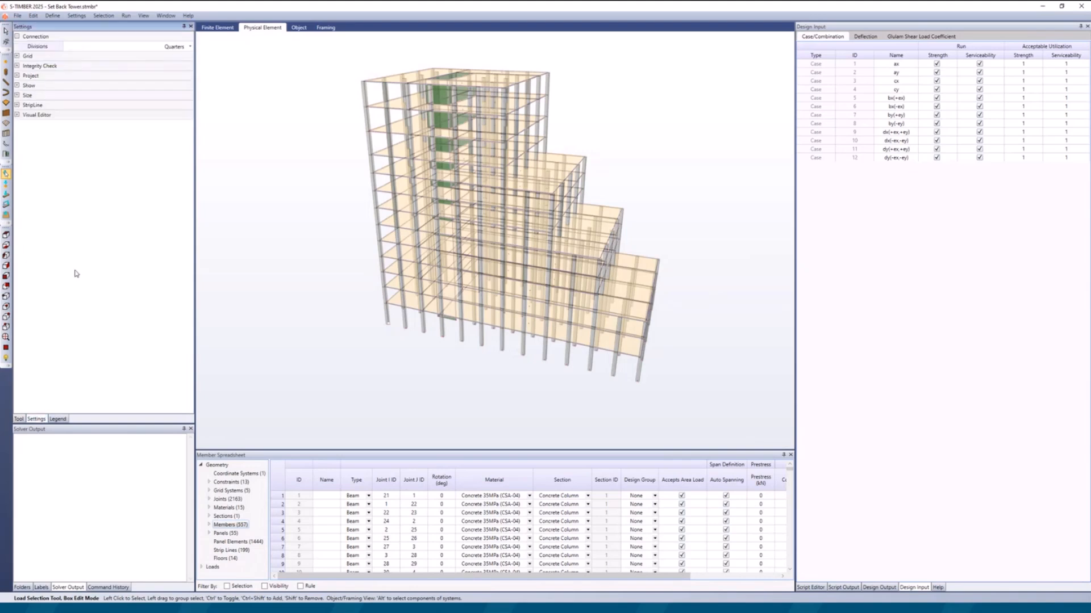
left_click(17, 95)
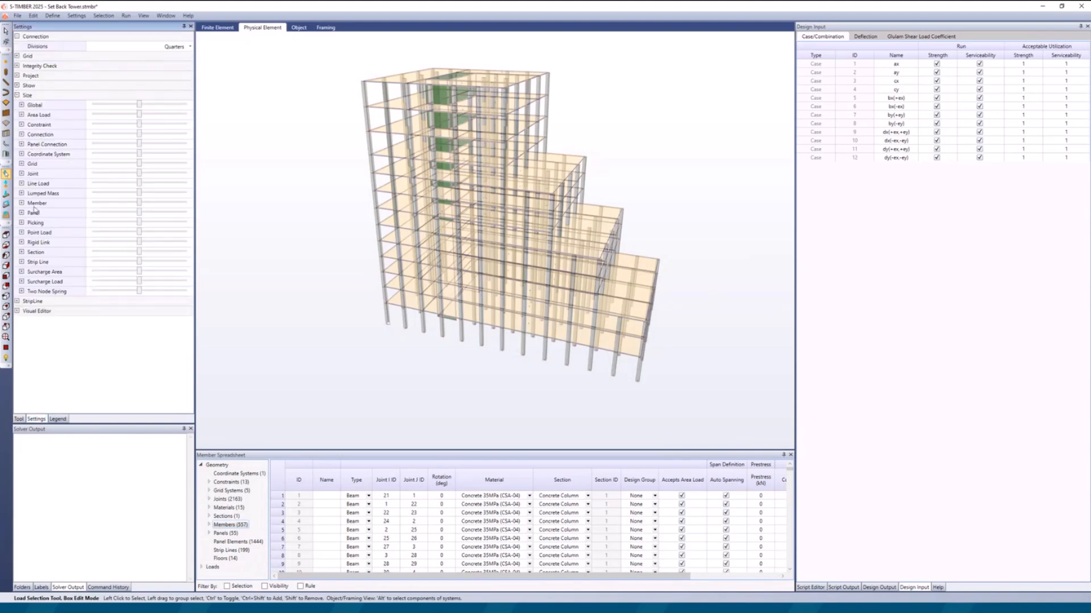
left_click_drag(137, 237, 177, 232)
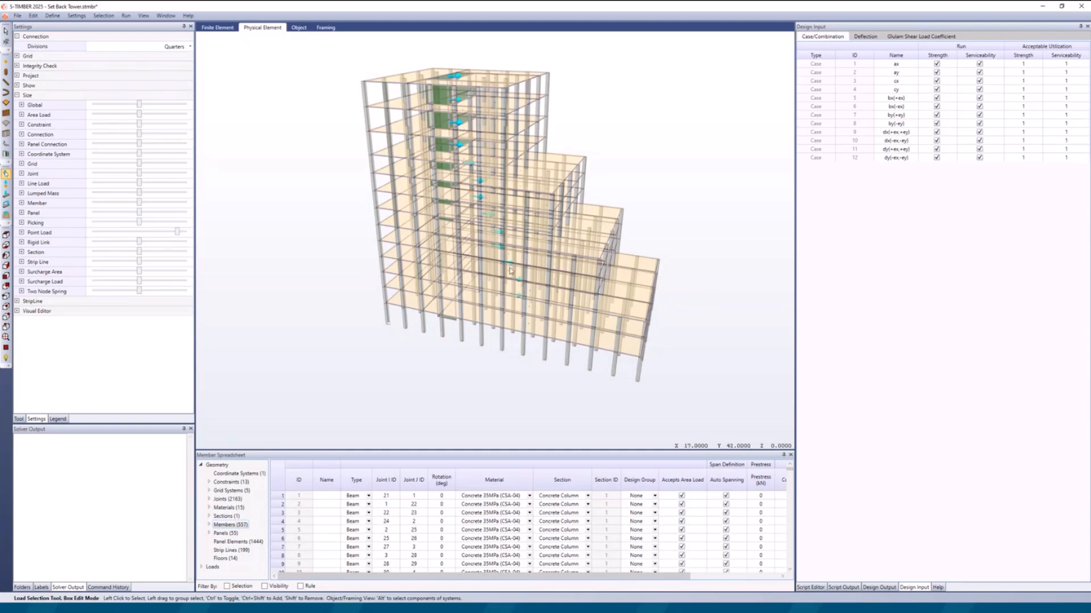
scroll(520, 300, "up", 3)
scroll(517, 299, "down", 1)
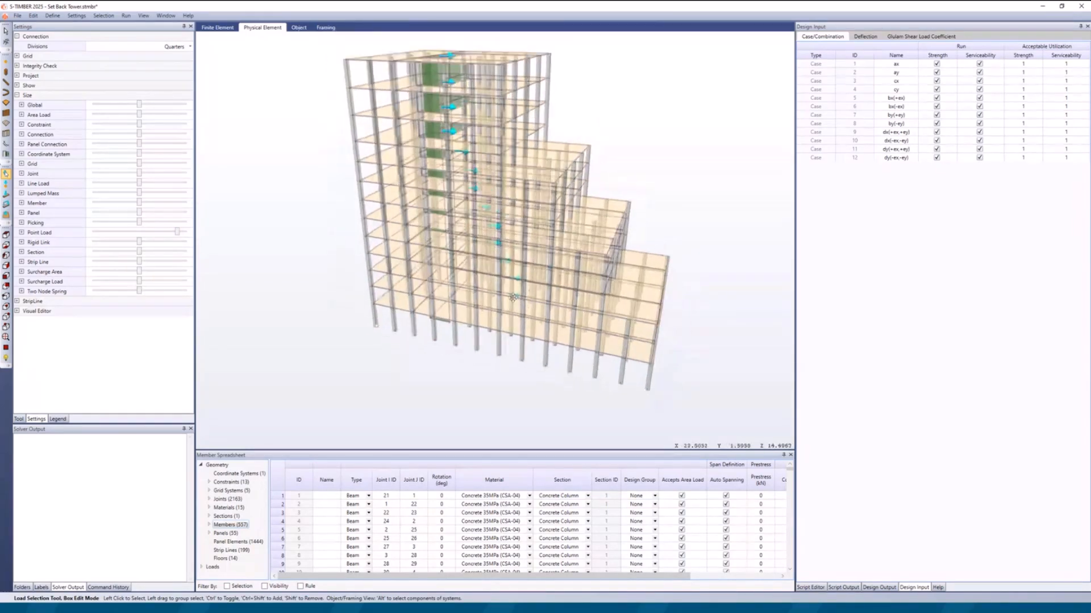
scroll(513, 297, "up", 1)
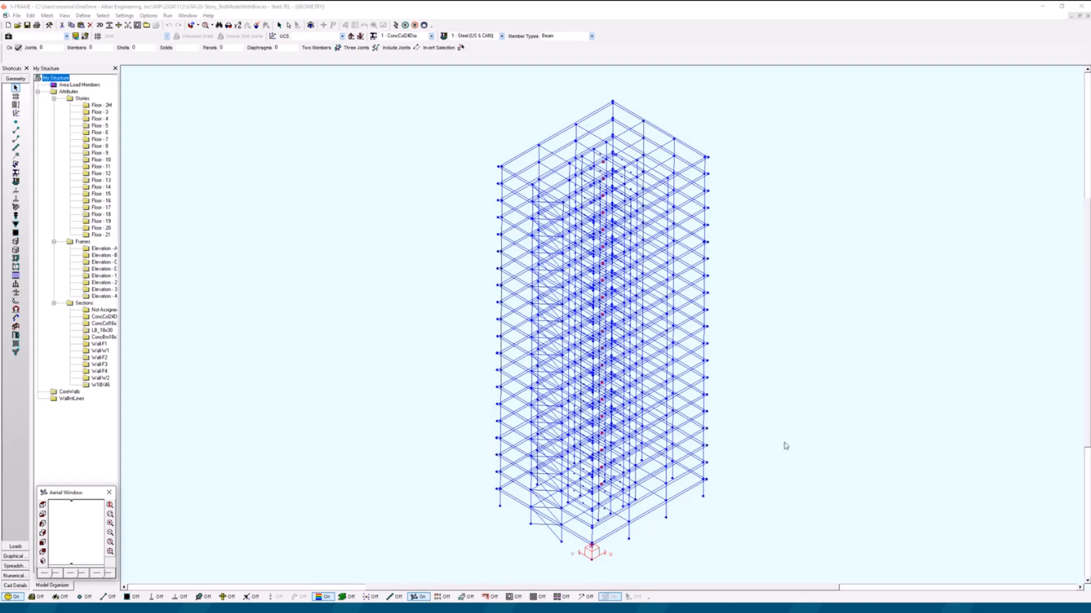
Step: In S-FRAME, render the 20-story model by material properties, isolate the CoreWalls folder and hide the material numbers
left_click(341, 598)
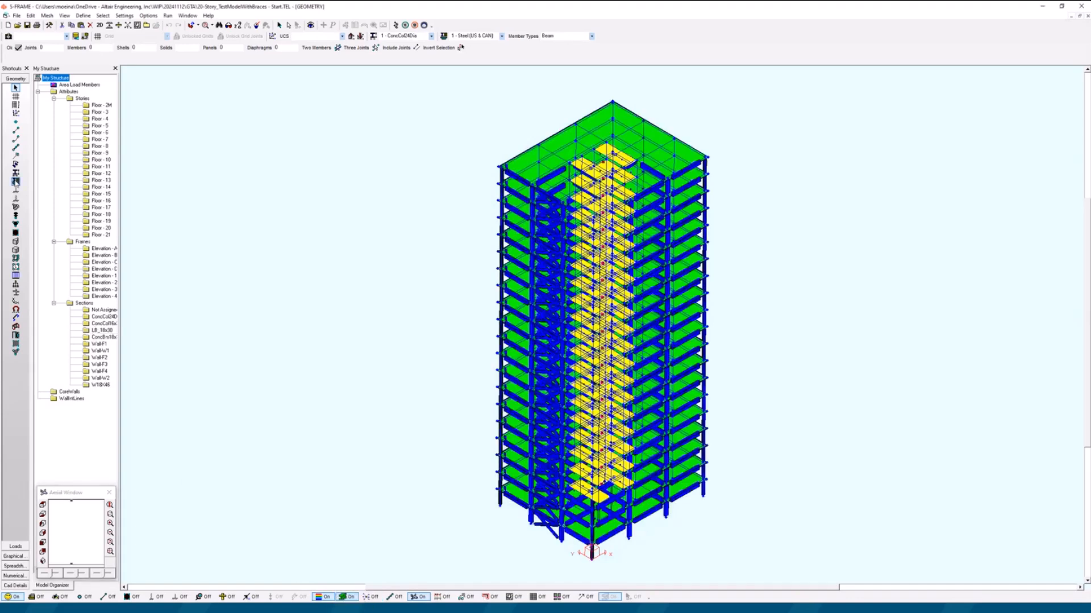
left_click(15, 182)
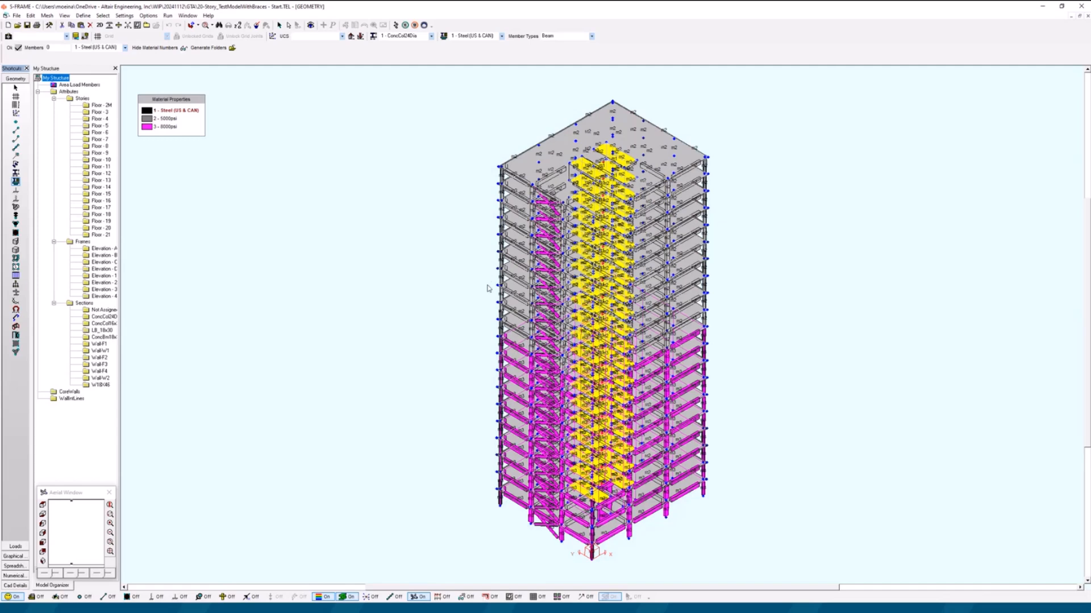
left_click(68, 392)
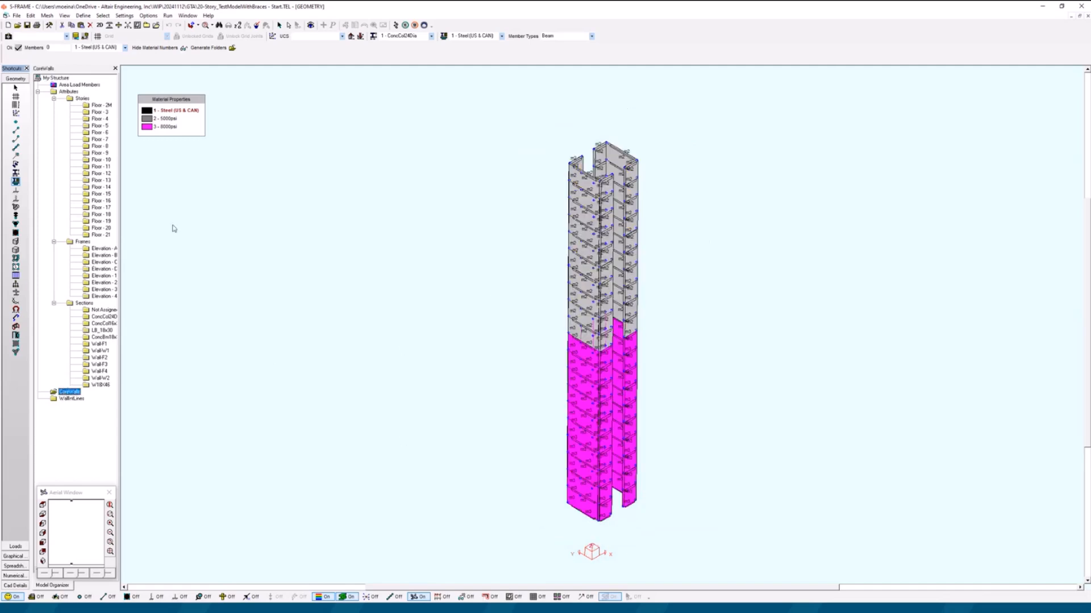
left_click(140, 48)
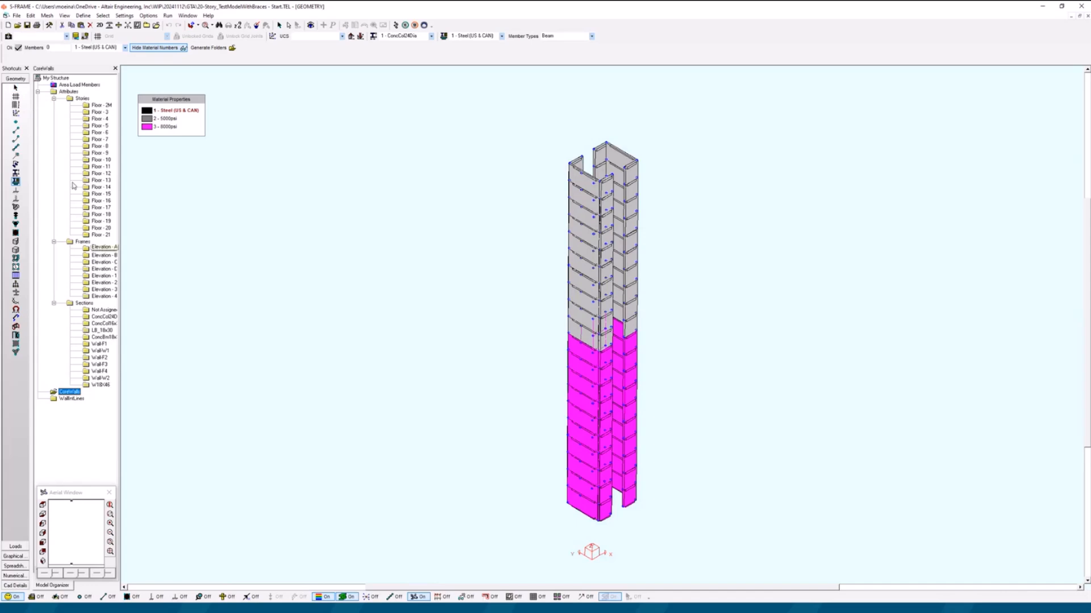
Step: Show the whole structure again and run a linear static analysis for both load cases and combinations
left_click(54, 78)
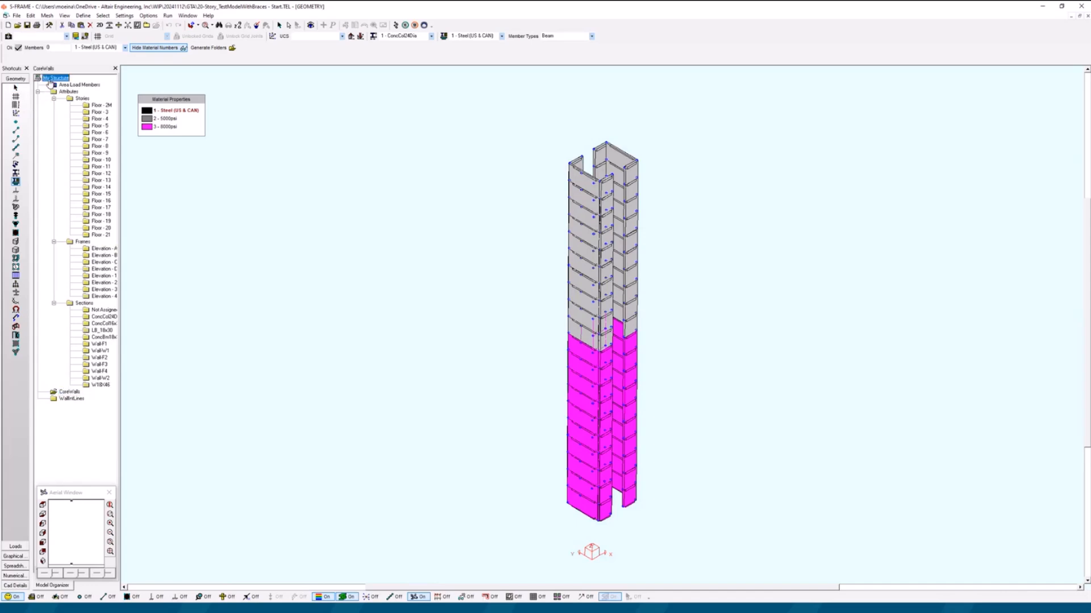
left_click(168, 16)
left_click(174, 23)
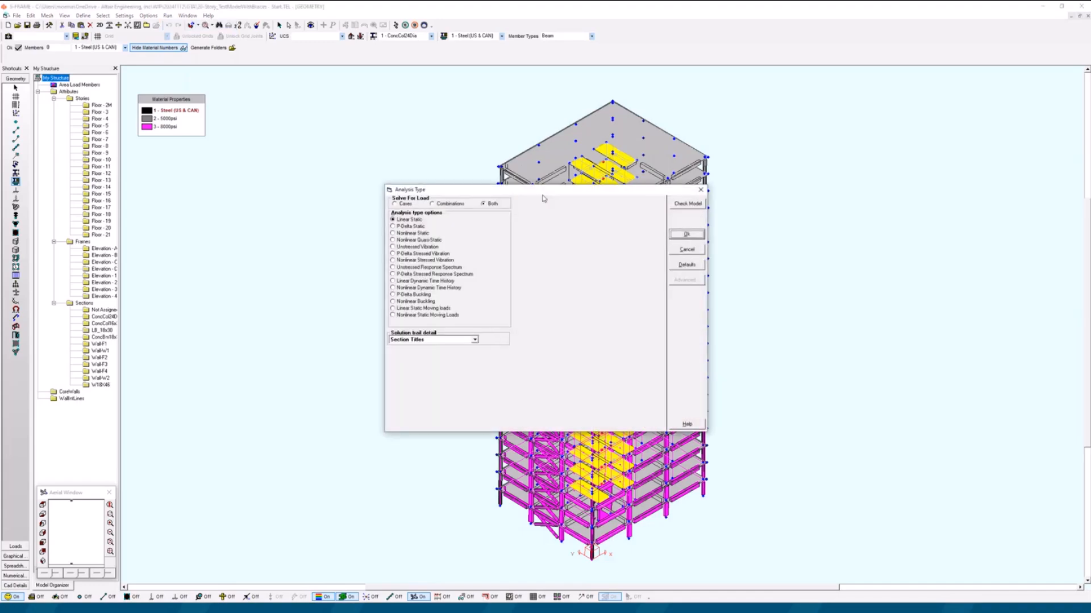
left_click(686, 234)
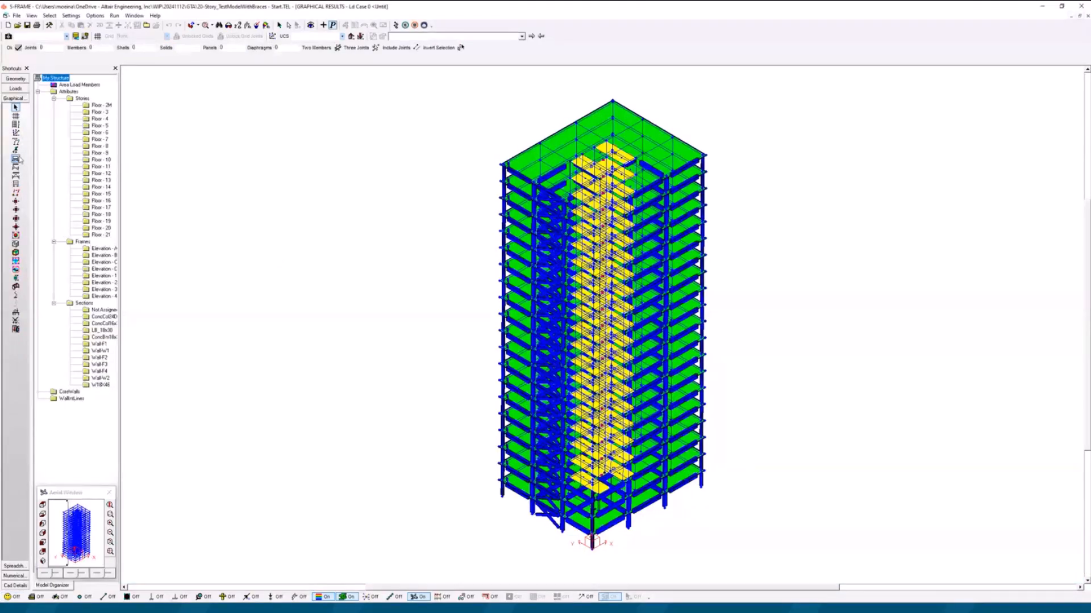
Step: Display the axial force diagrams on the unrendered frame for load combination 4 - 1.2D+1.0L+1.6Wy
left_click(16, 160)
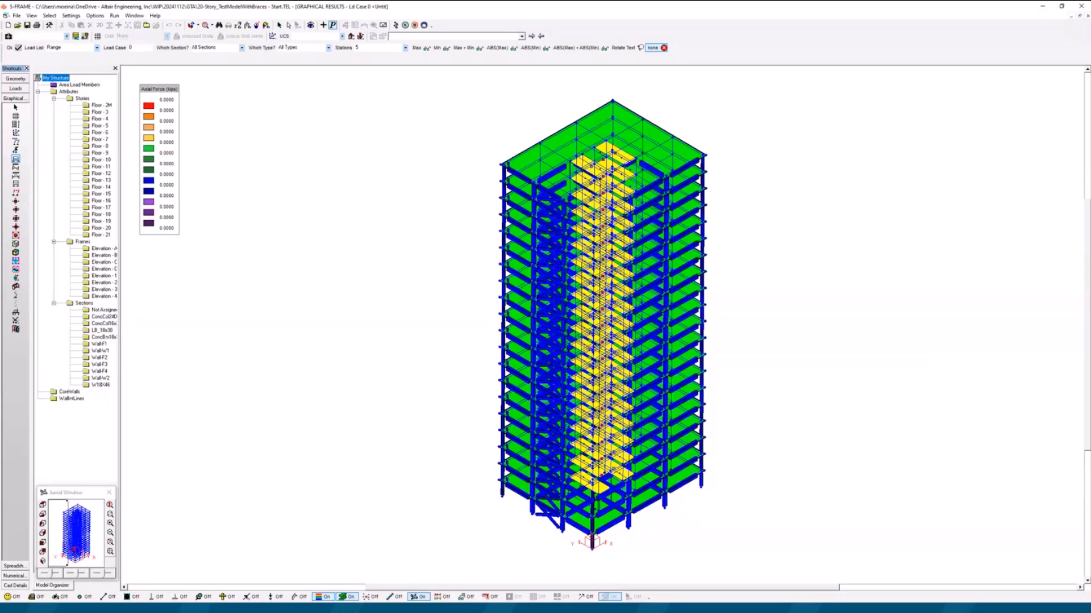
left_click(347, 597)
left_click(479, 37)
left_click(323, 25)
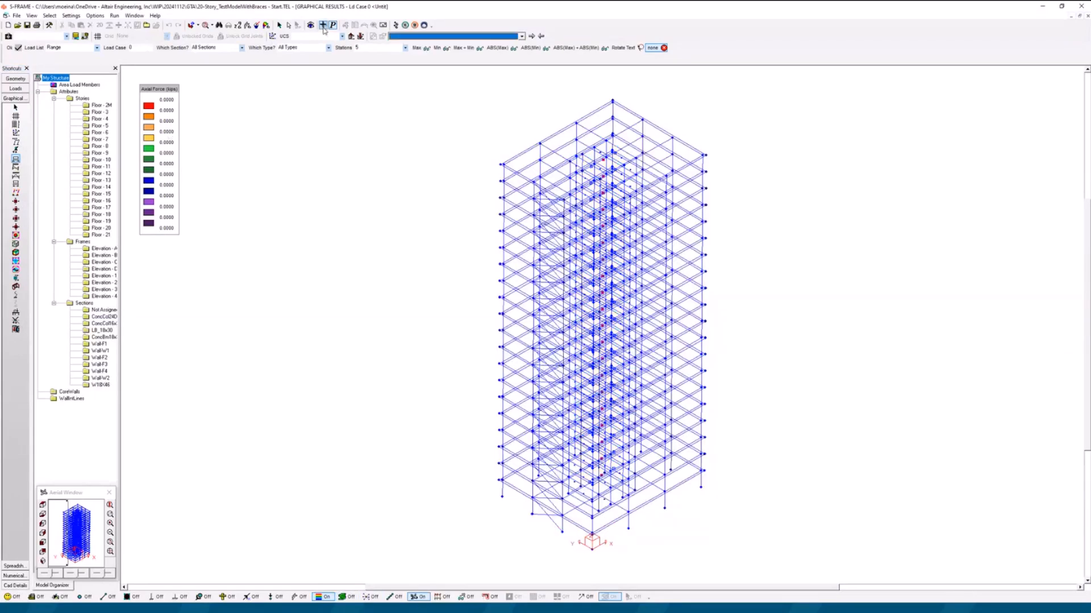
left_click(406, 37)
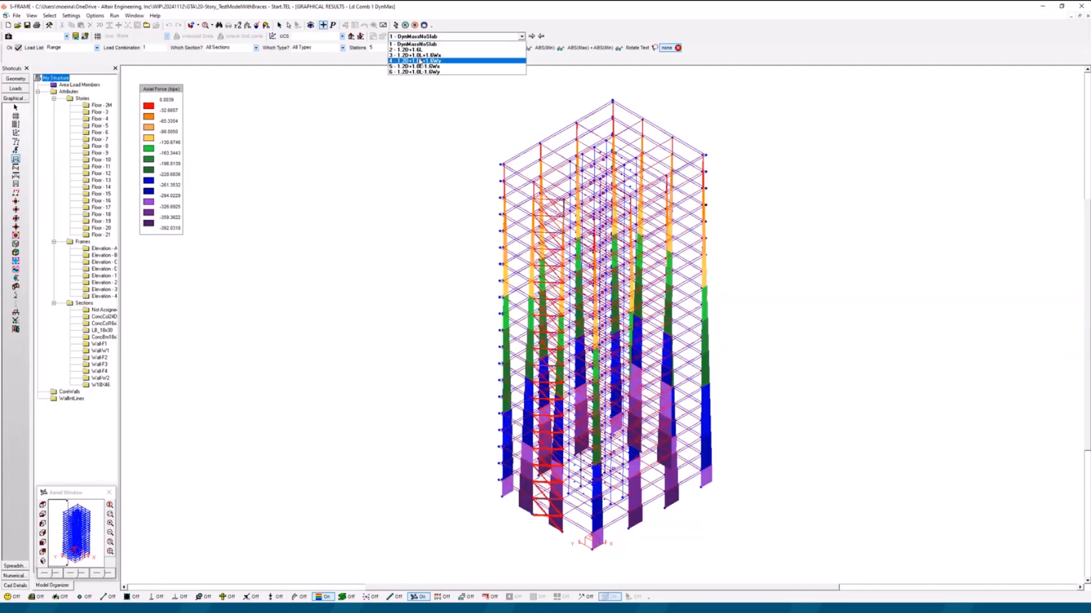
left_click(416, 56)
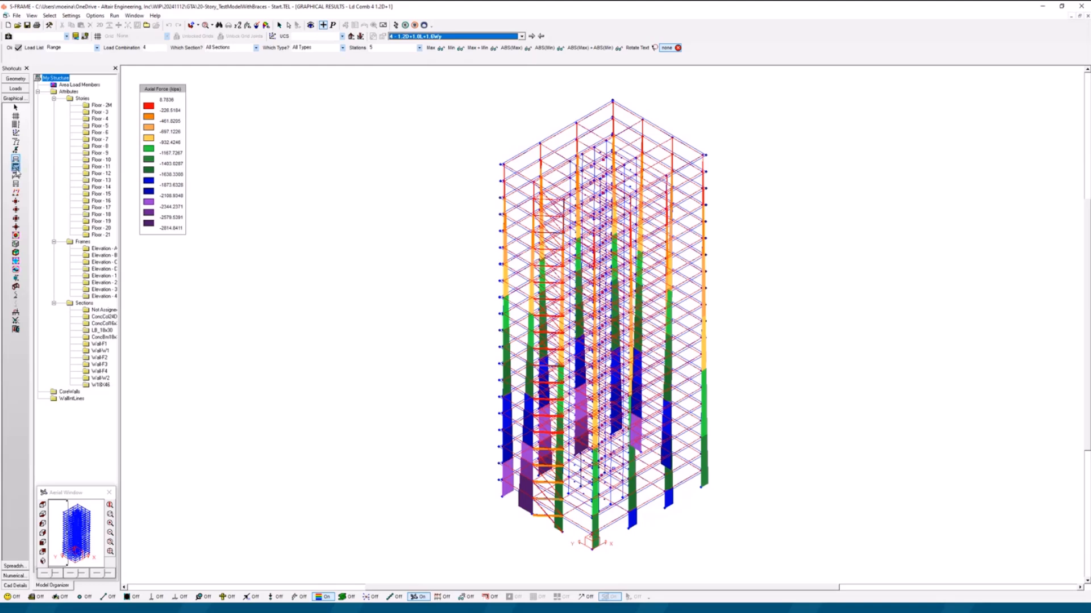
Step: Examine the member y Shear, z Shear and y Moment diagrams of the active load combination
left_click(16, 169)
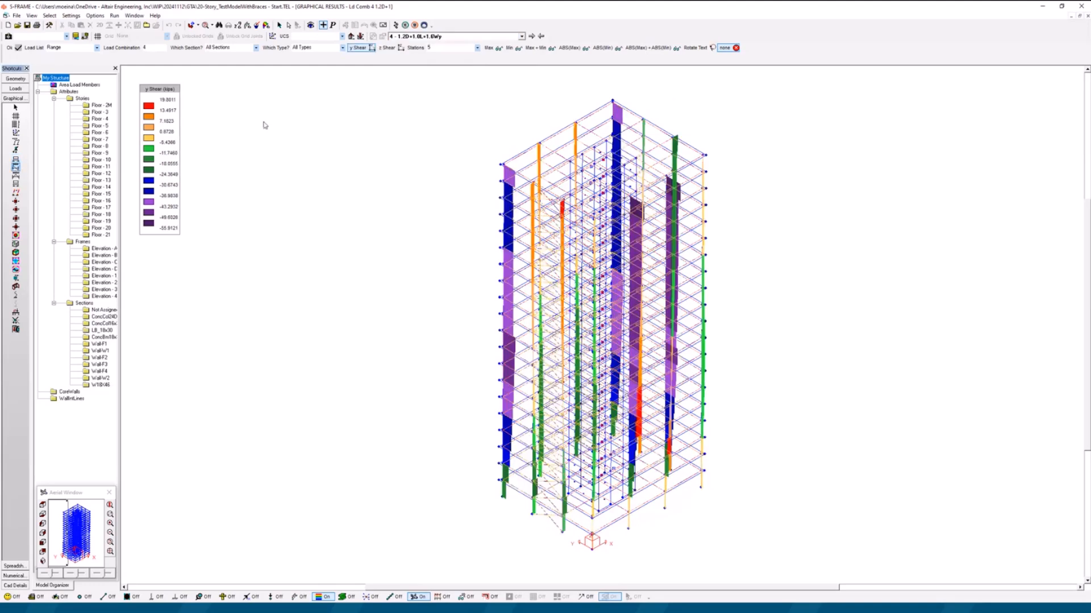
left_click(388, 47)
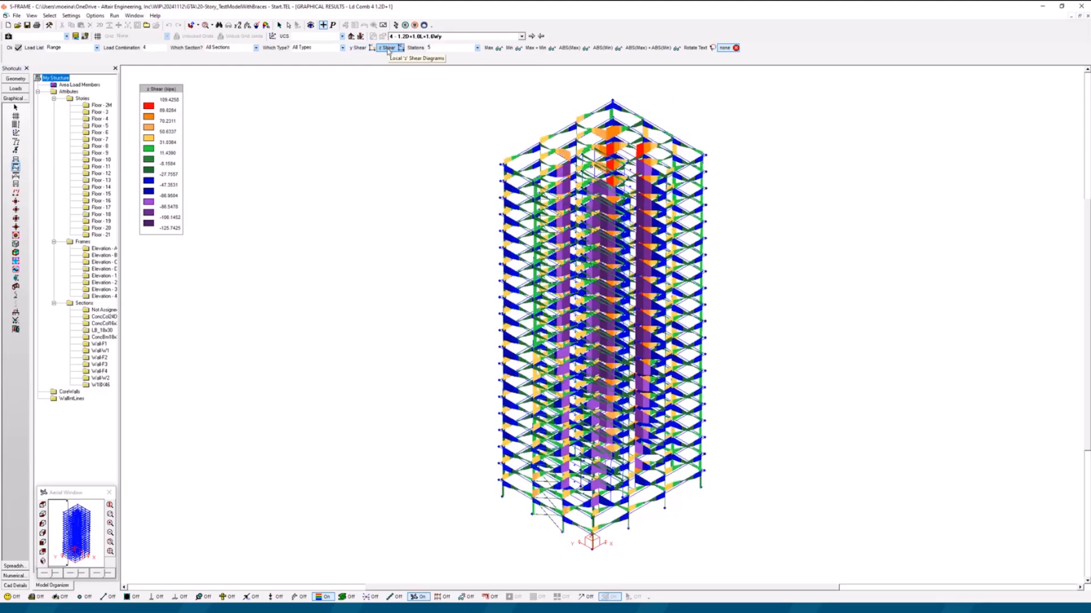
left_click(16, 177)
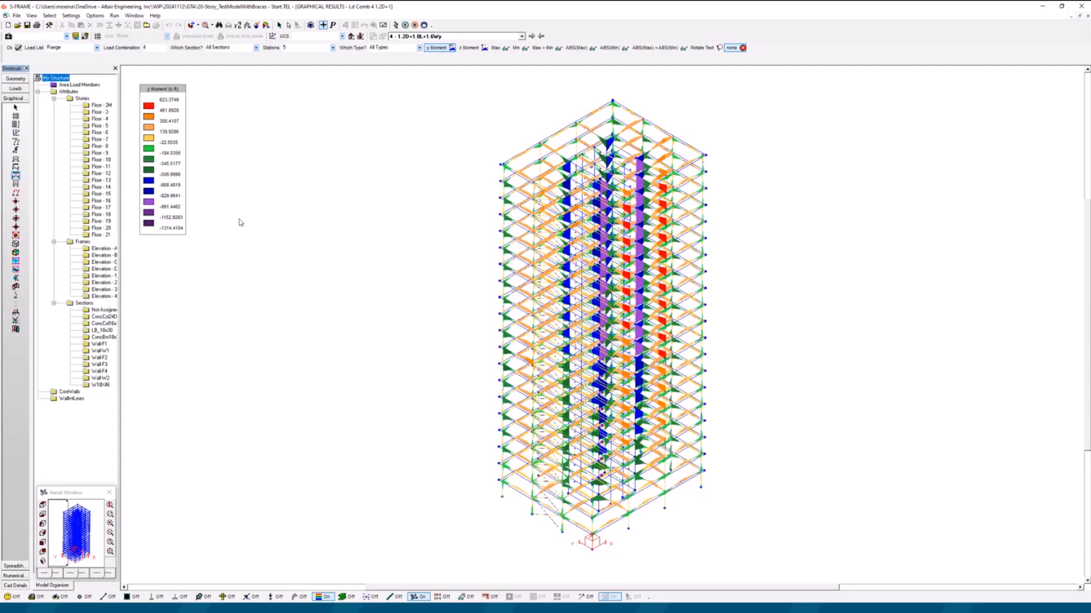
Step: Return to the model geometry and export it as the Access file 20-Story_TestModelWithBraces - Start.MDB in the GTA folder
left_click(20, 80)
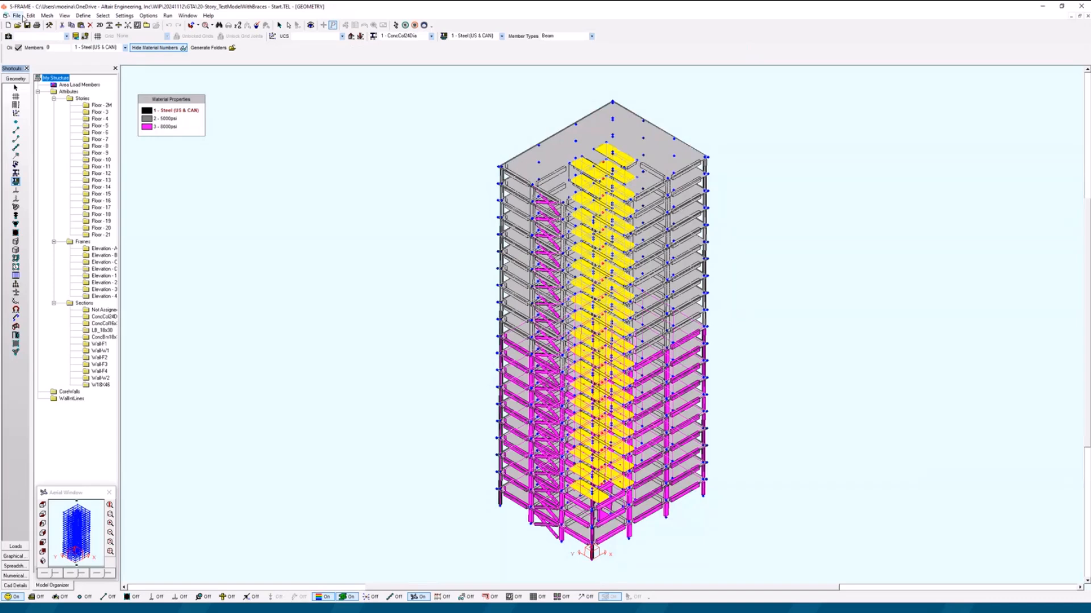
left_click(17, 16)
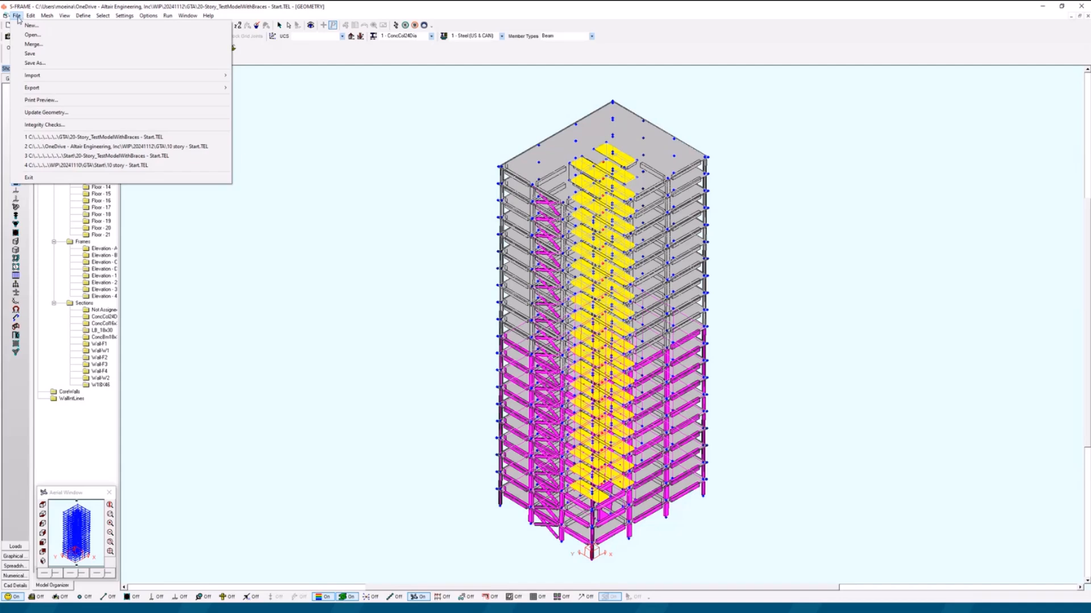
mouse_move(147, 89)
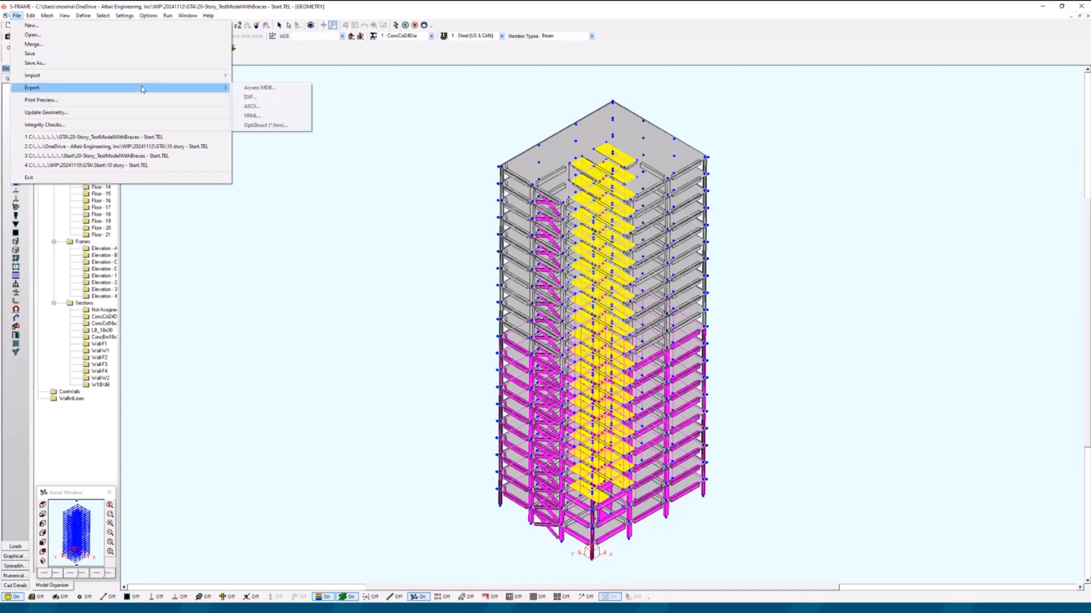
left_click(289, 91)
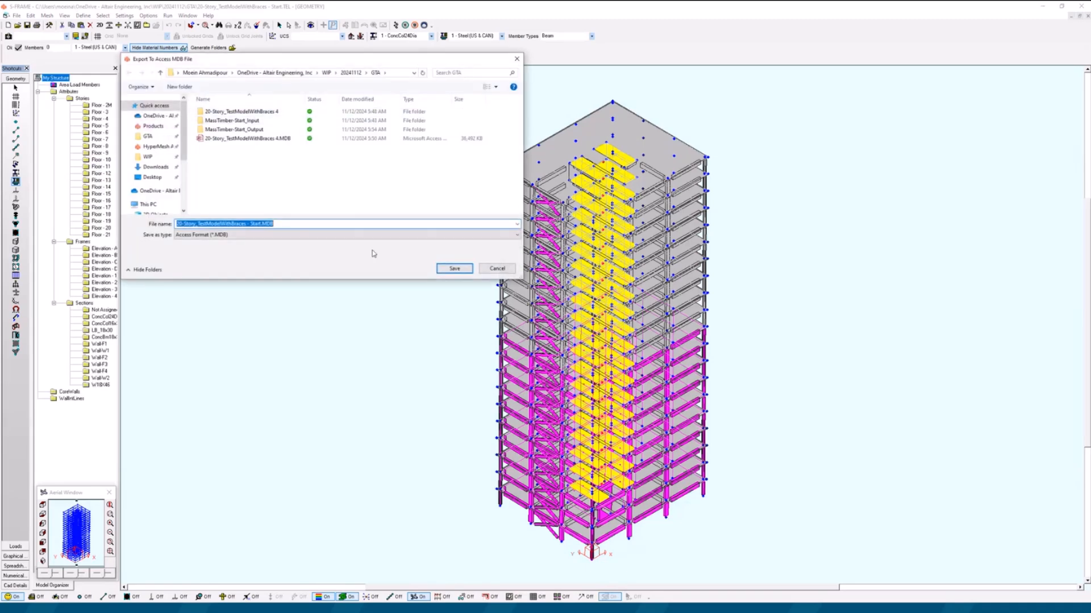
left_click(454, 269)
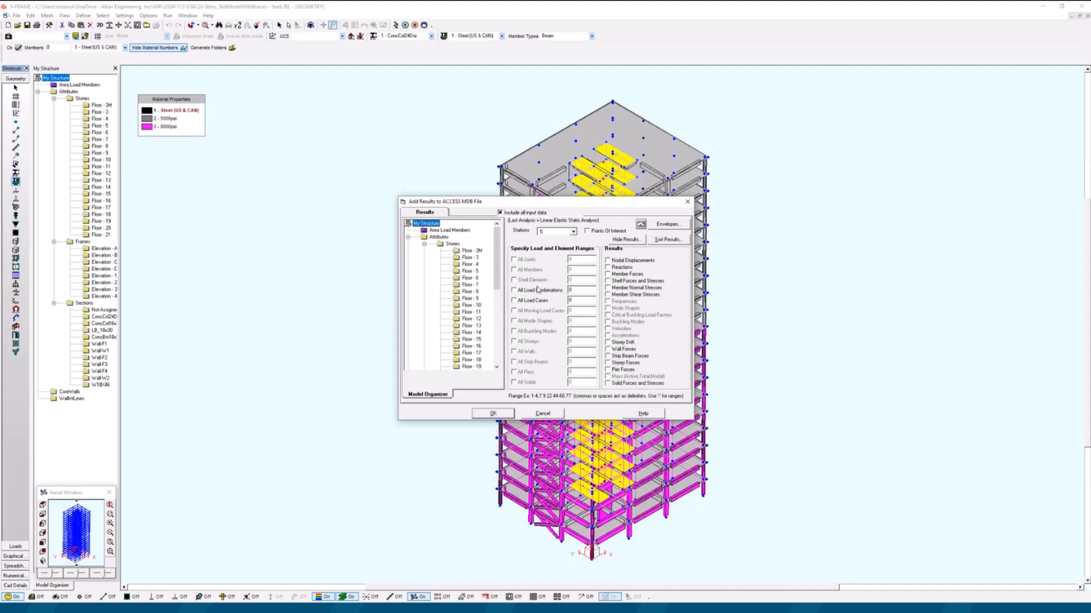
Step: Add member, wall and pier forces for all load combinations to the Access export
left_click(538, 291)
left_click(620, 275)
left_click(623, 351)
left_click(623, 369)
left_click(502, 414)
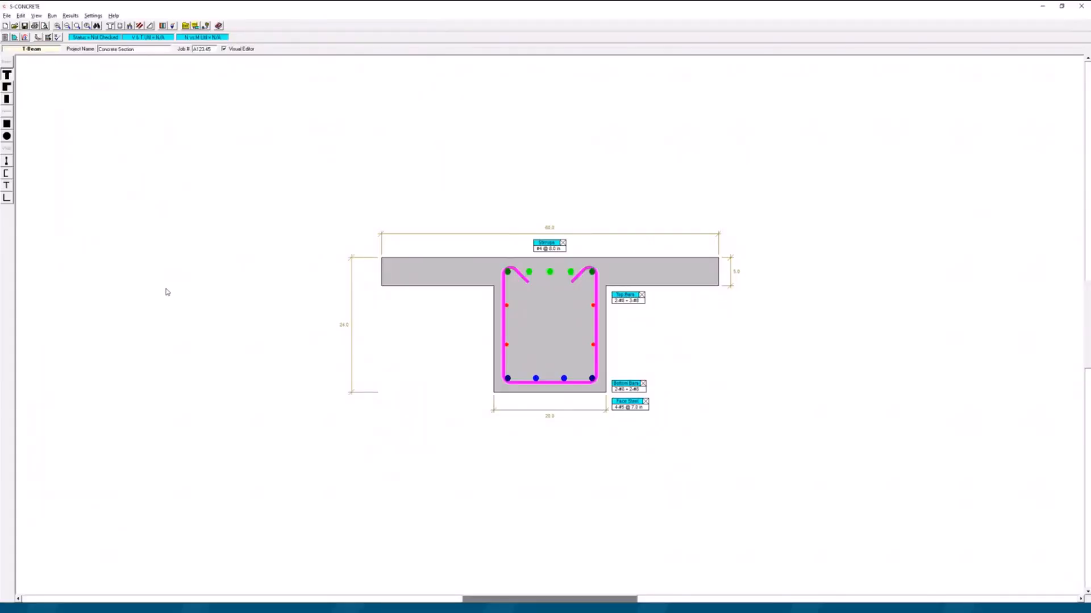
Step: Switch to S-CONCRETE, start the Multistory Designer and review the import filters for sections, piers and load combinations without changing them
left_click(51, 16)
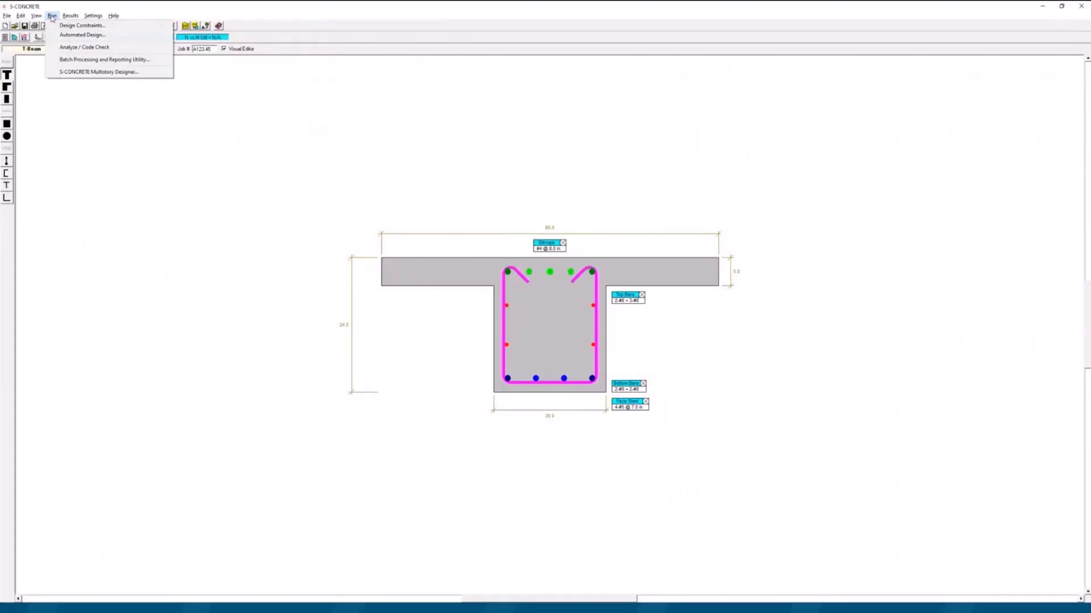
left_click(77, 72)
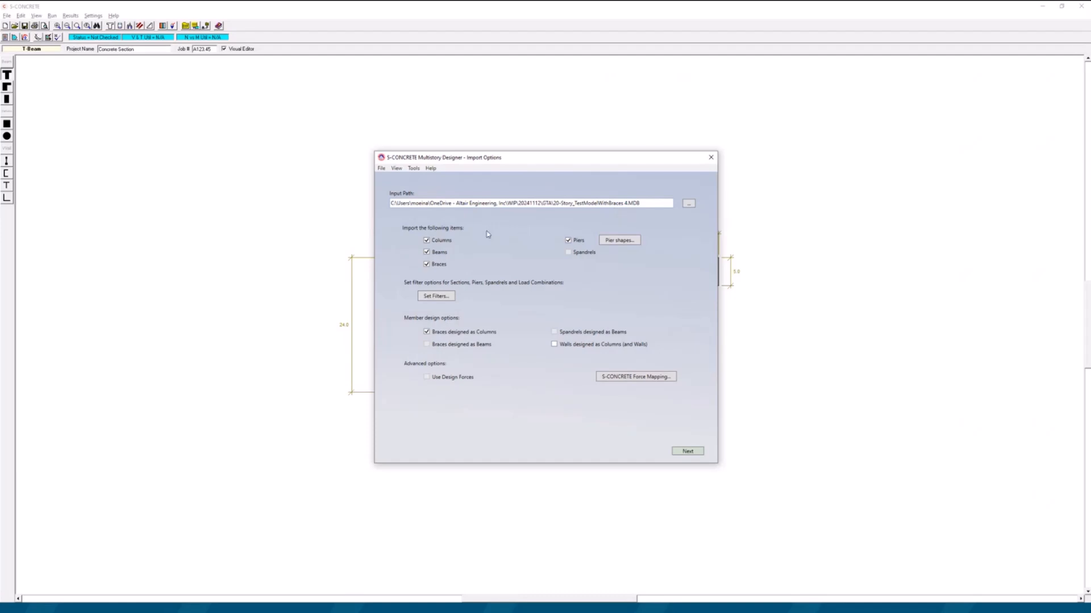
left_click(445, 296)
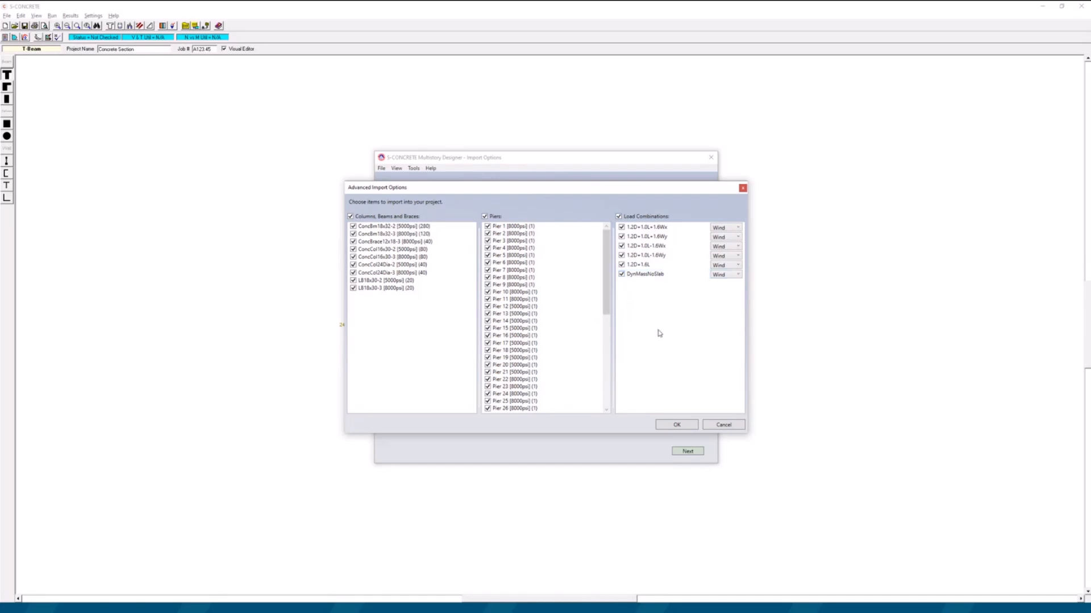
left_click(724, 426)
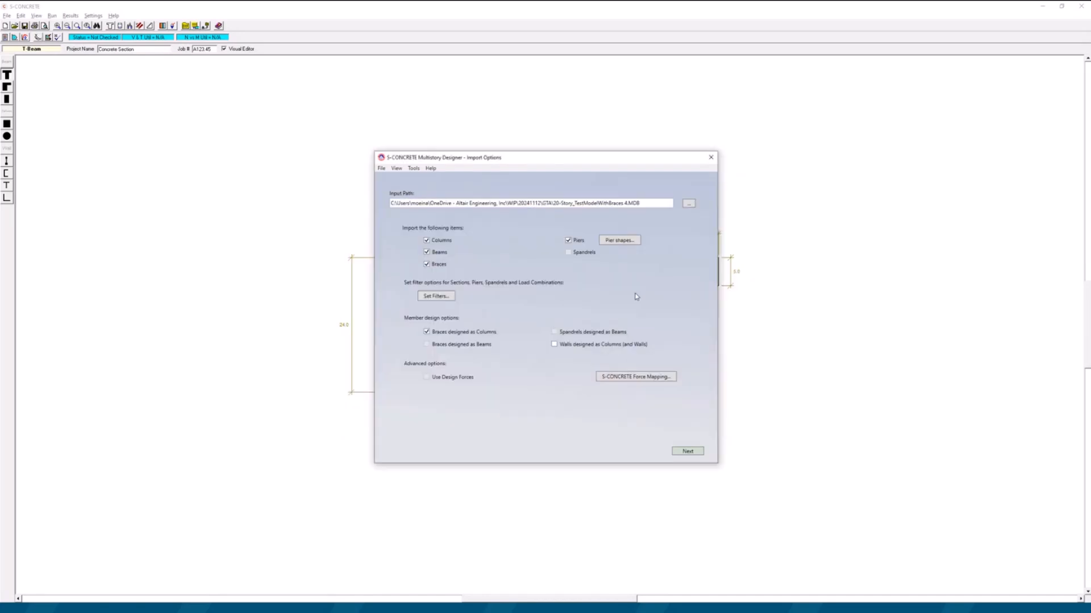
Step: Enable custom S-FRAME pier group assignments and add two groups named West and East
left_click(614, 244)
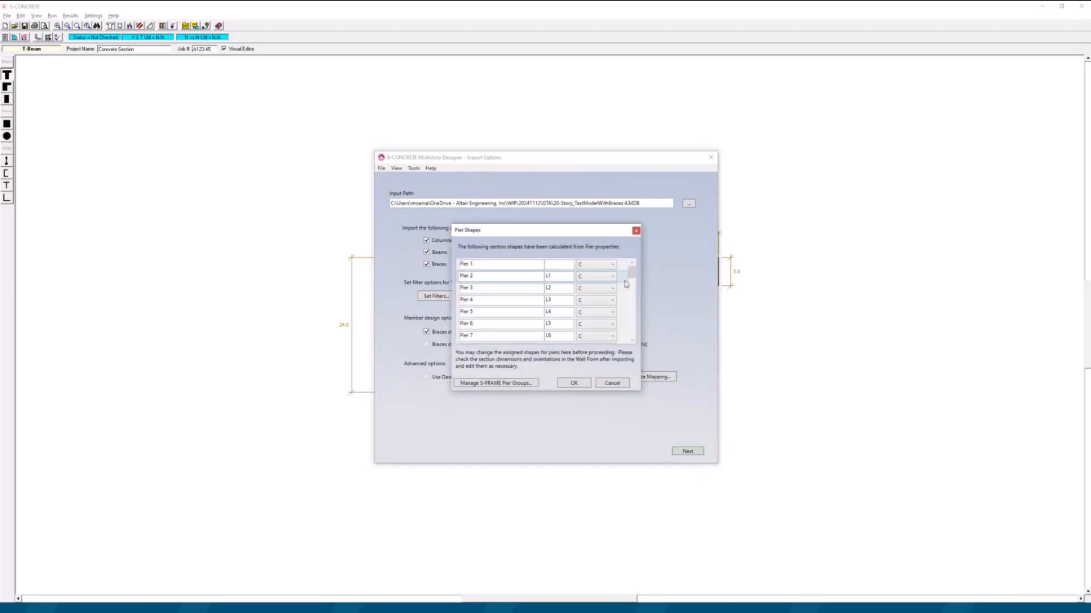
left_click(527, 385)
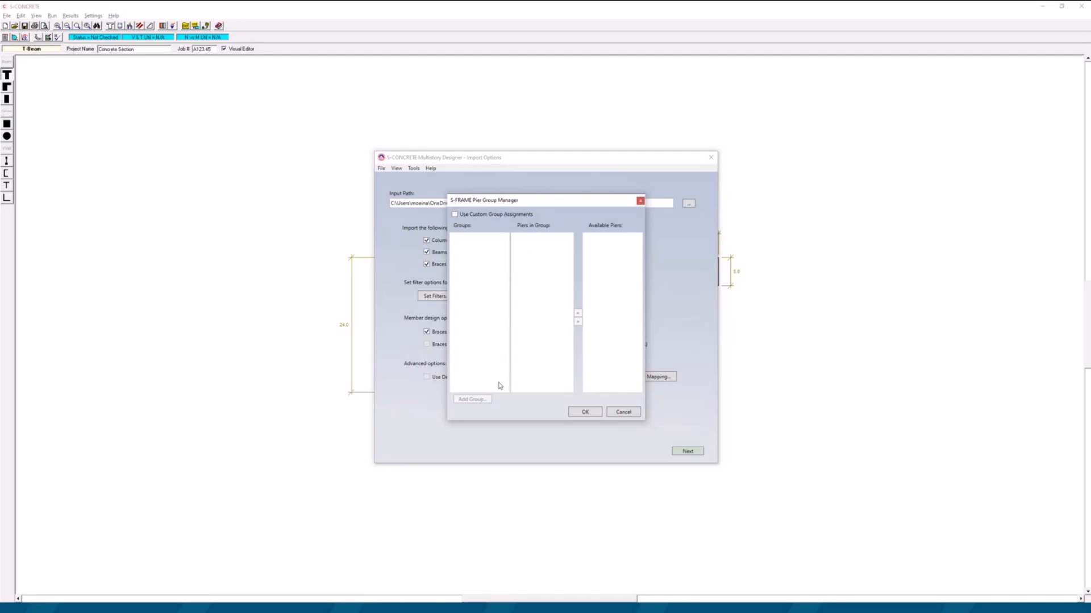
left_click(473, 220)
type("West")
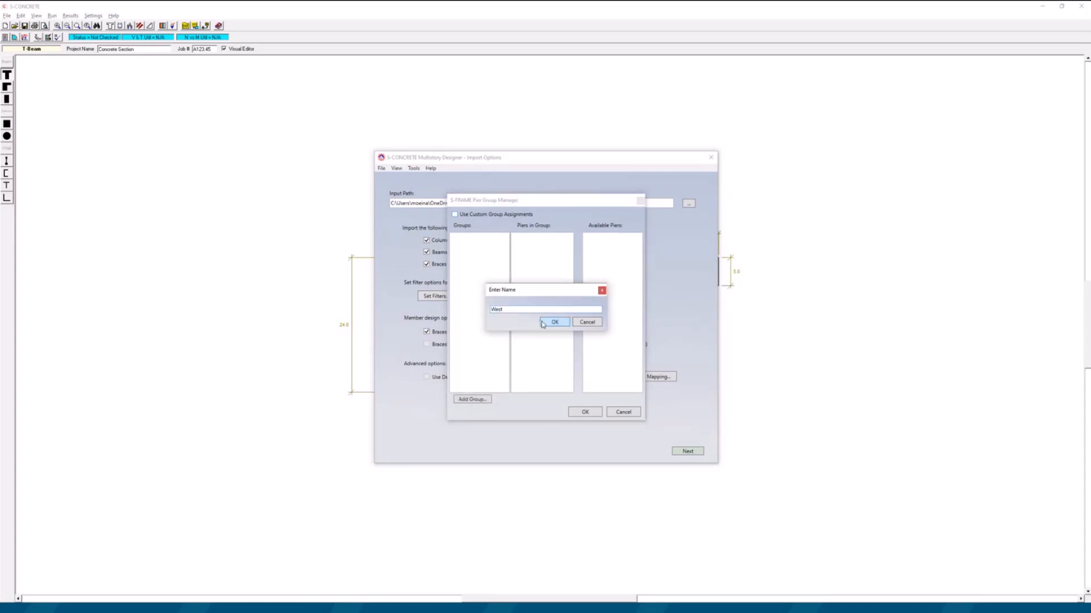
left_click(550, 322)
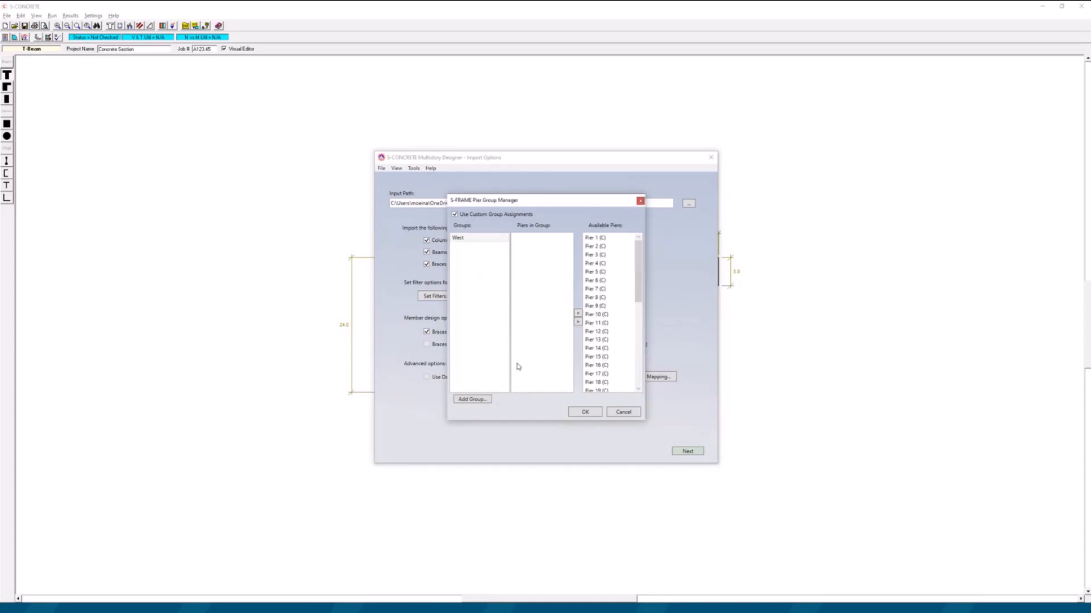
left_click(482, 400)
type("East")
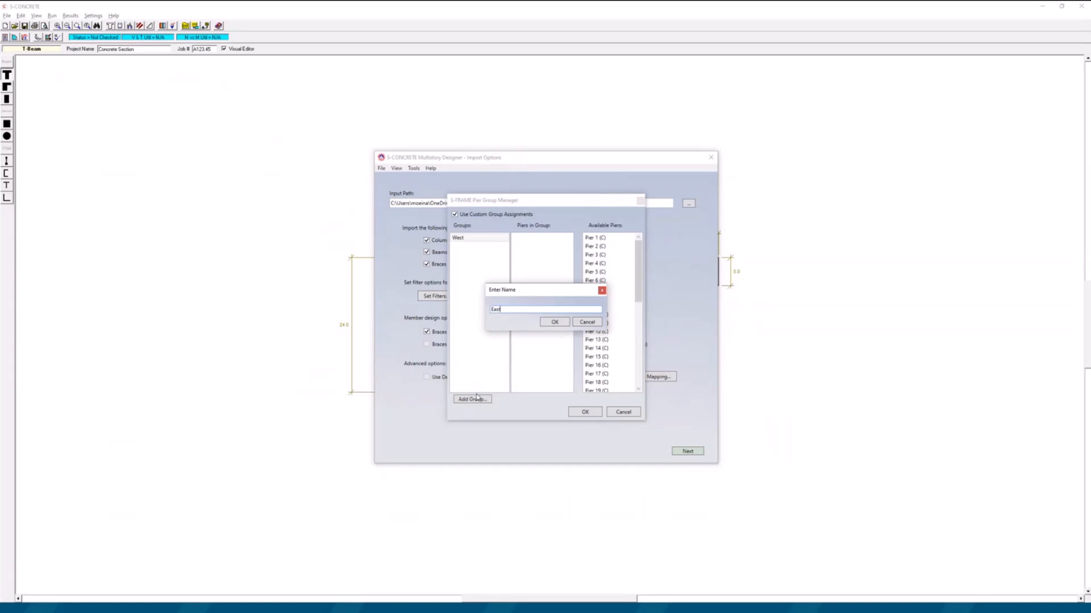
left_click(552, 322)
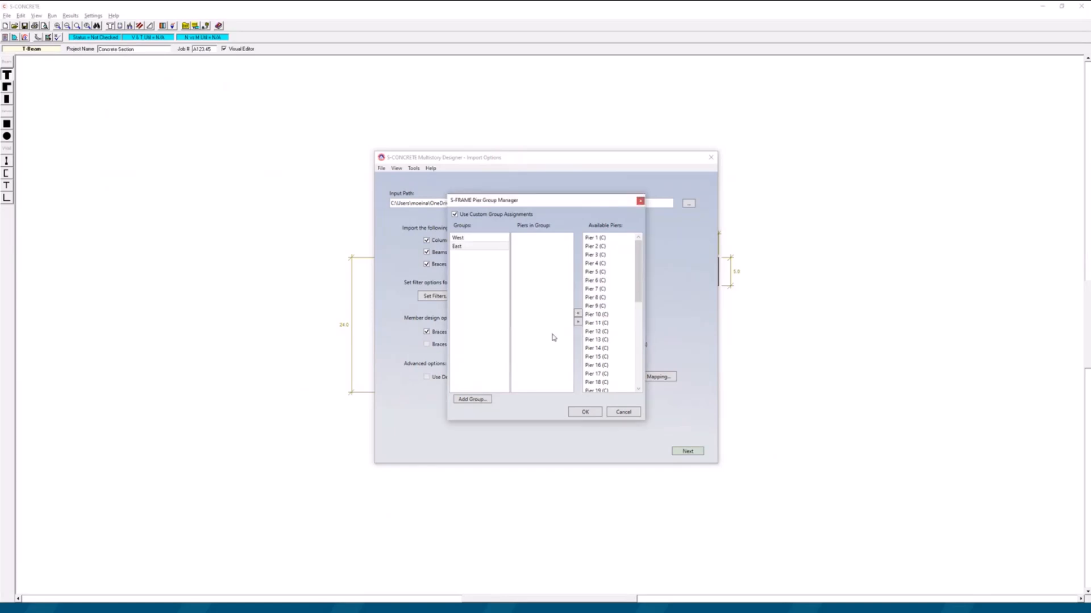
Step: Assign Pier 1 through Pier 22 to the East group
left_click(474, 240)
left_click(475, 247)
left_click(615, 240)
scroll(616, 294, "down", 1)
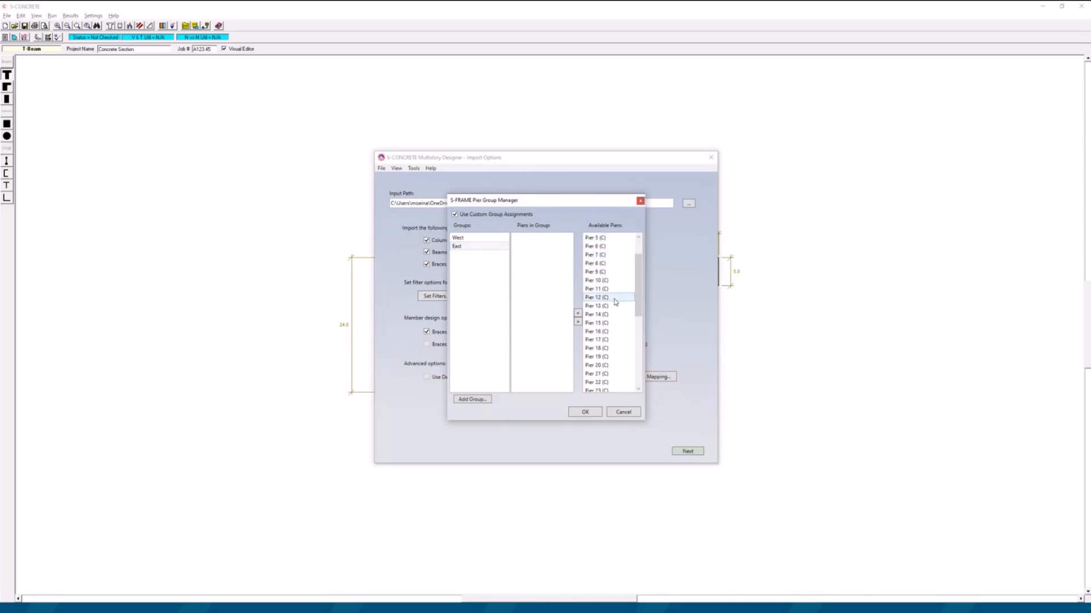
left_click(610, 384, "shift")
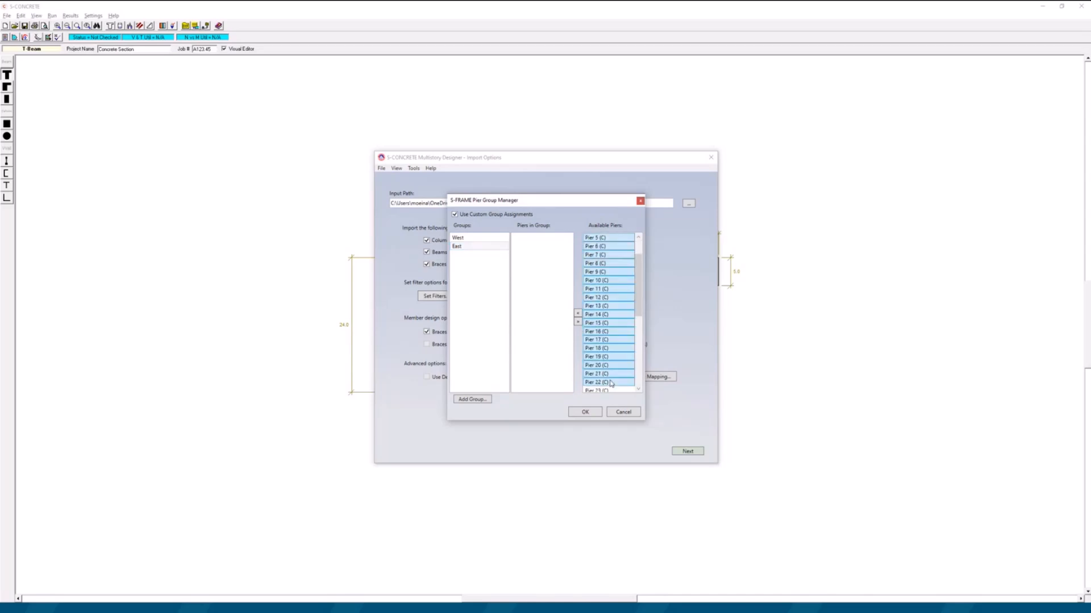
left_click(577, 313)
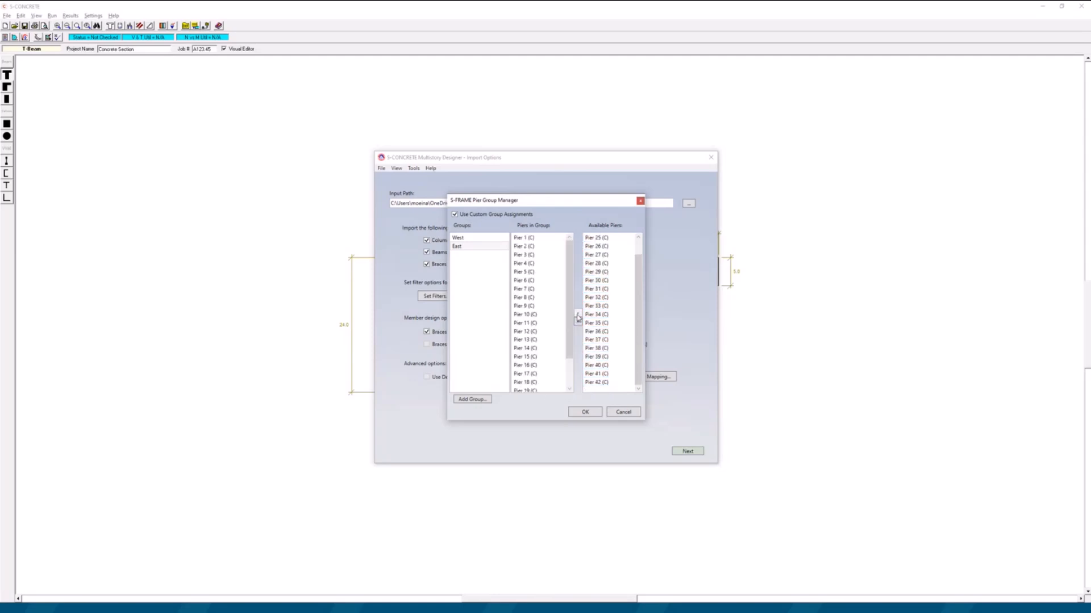
Step: Assign the remaining piers, Pier 23 through Pier 42, to the West group and accept the pier shapes
left_click(483, 240)
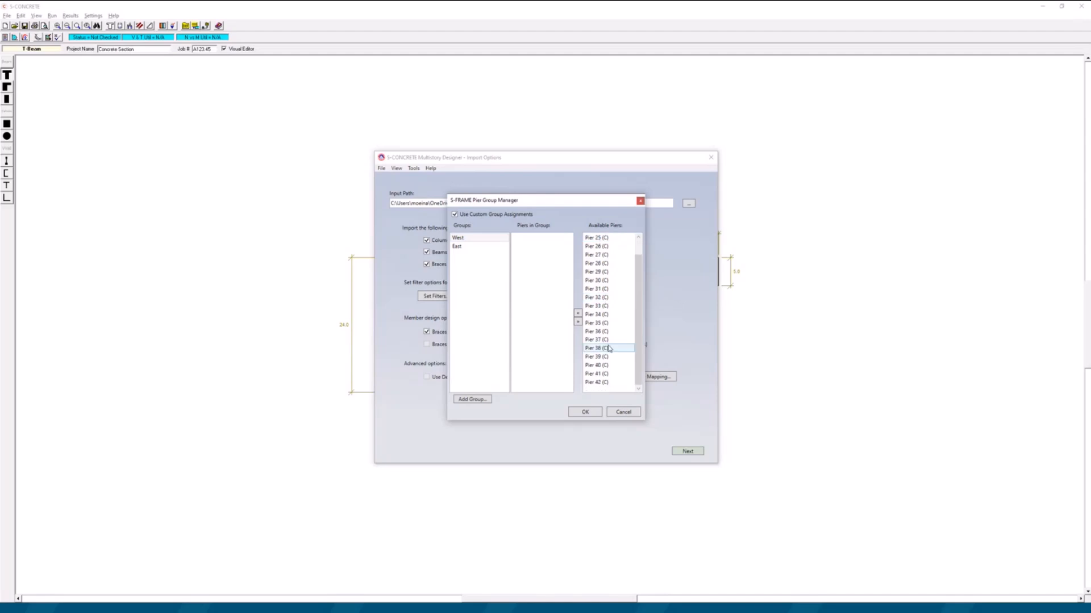
left_click(597, 382, "shift")
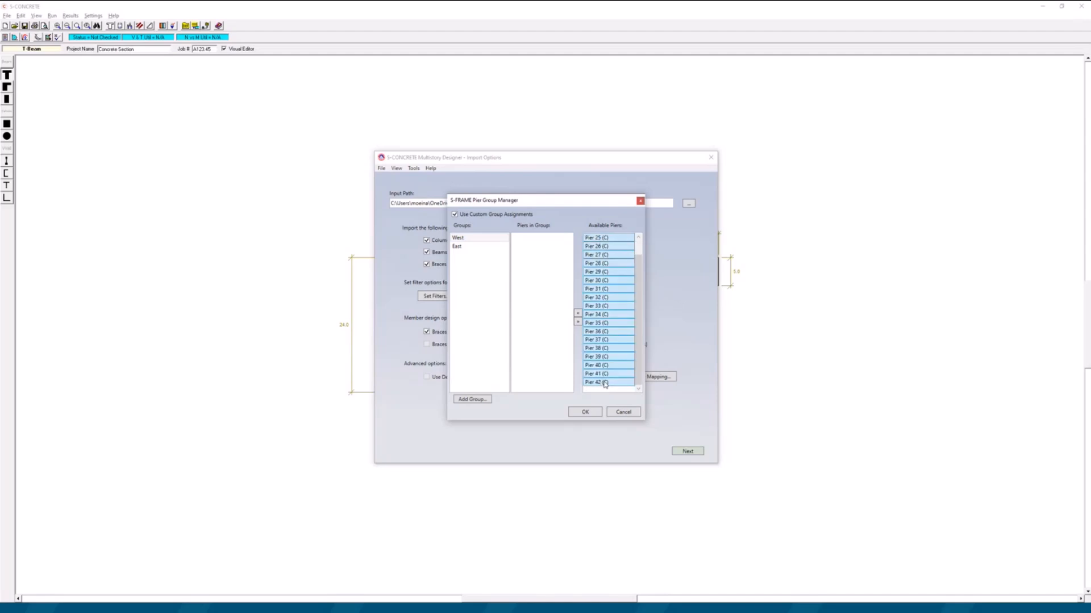
left_click(578, 314)
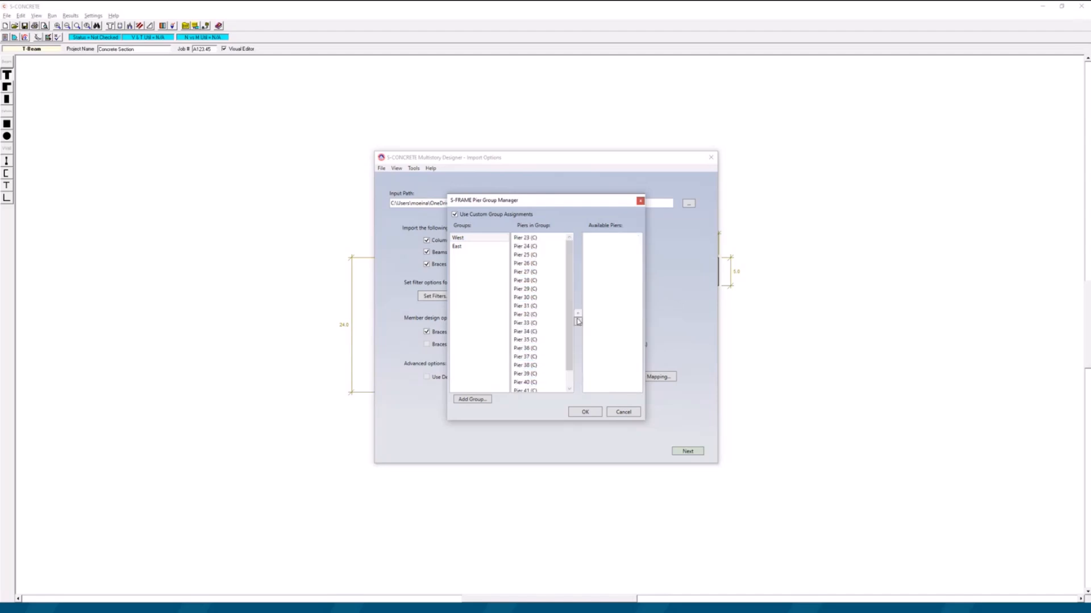
left_click(587, 413)
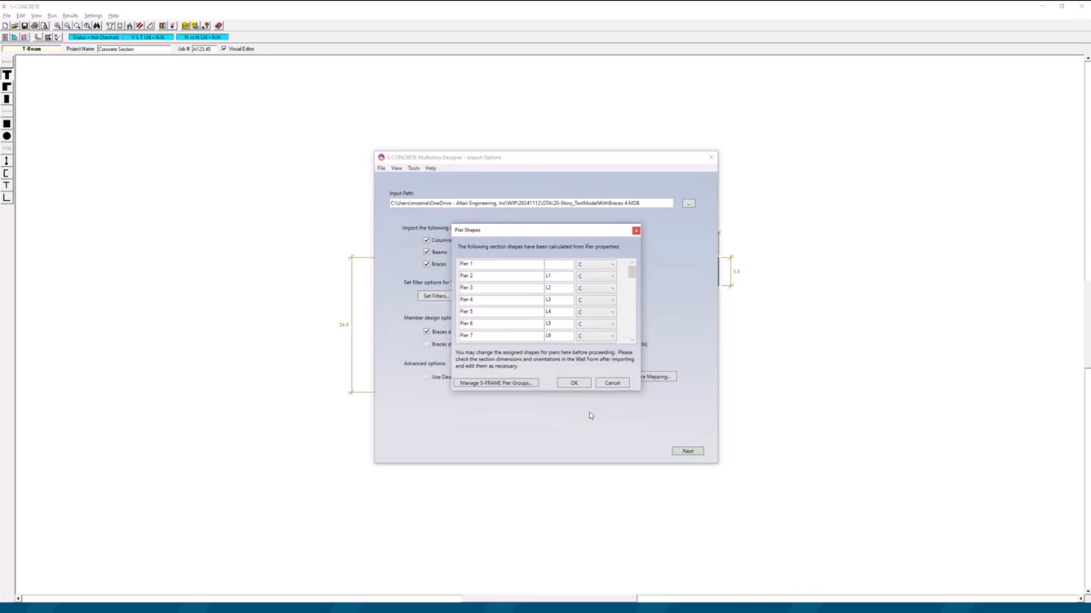
left_click(574, 384)
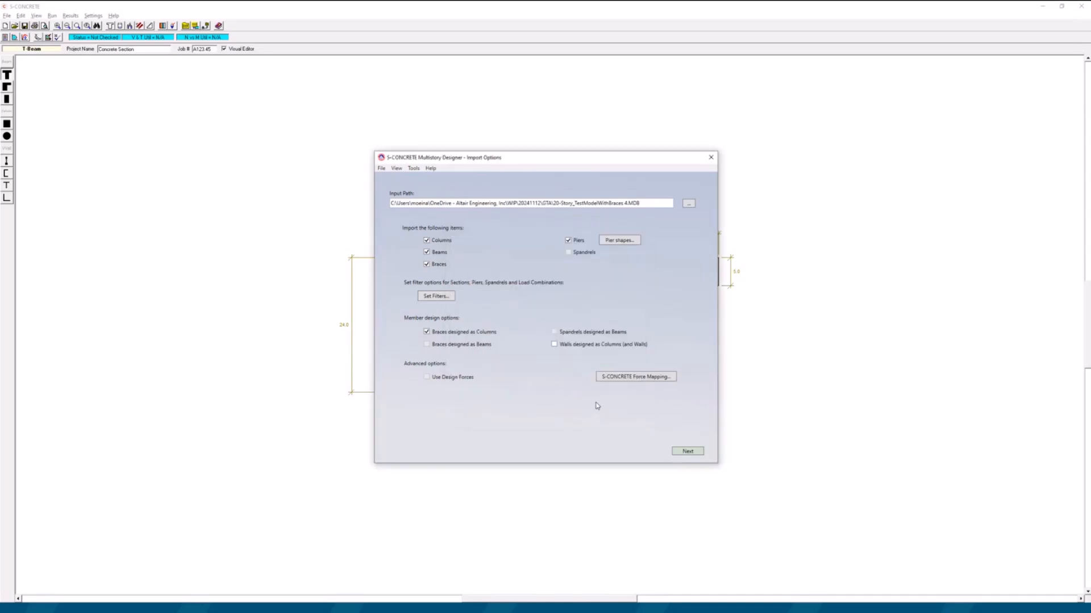
Step: Proceed to the project concrete design standards and set the design code to ACI 2019, keeping American bars
left_click(687, 451)
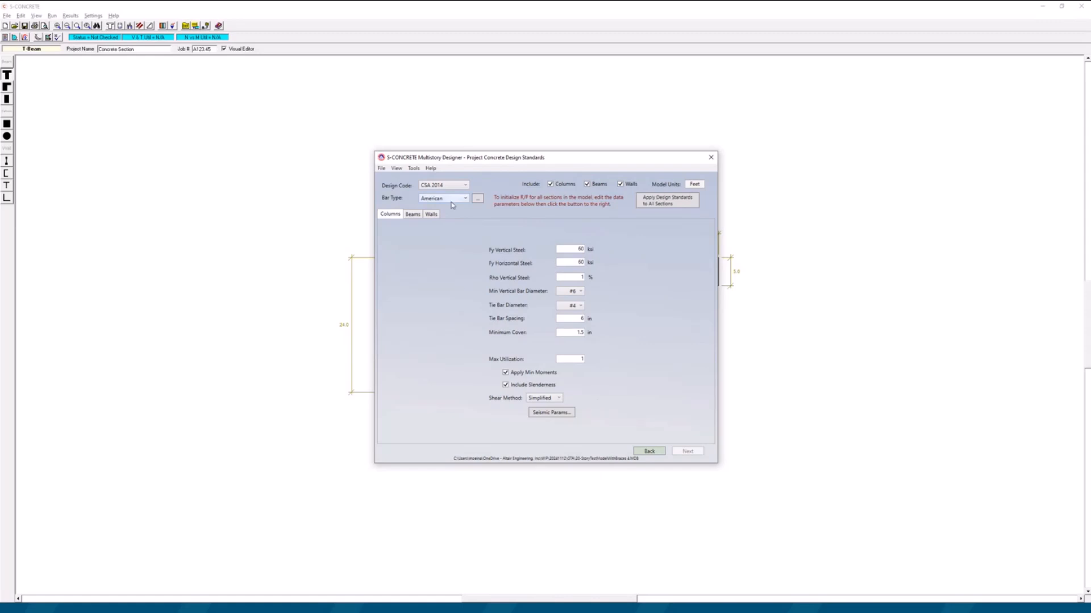
left_click(451, 185)
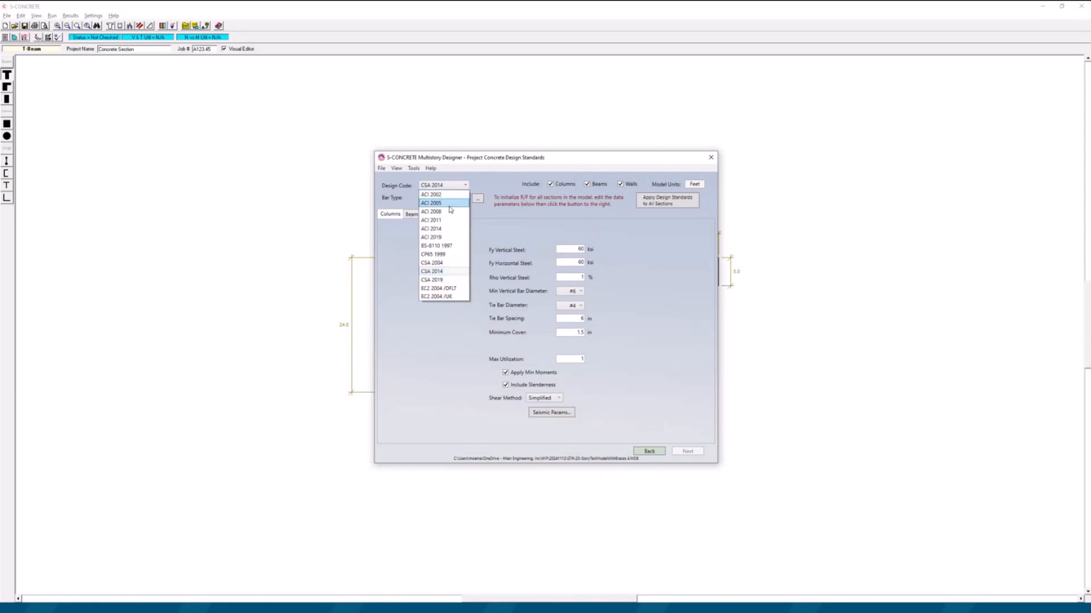
left_click(448, 238)
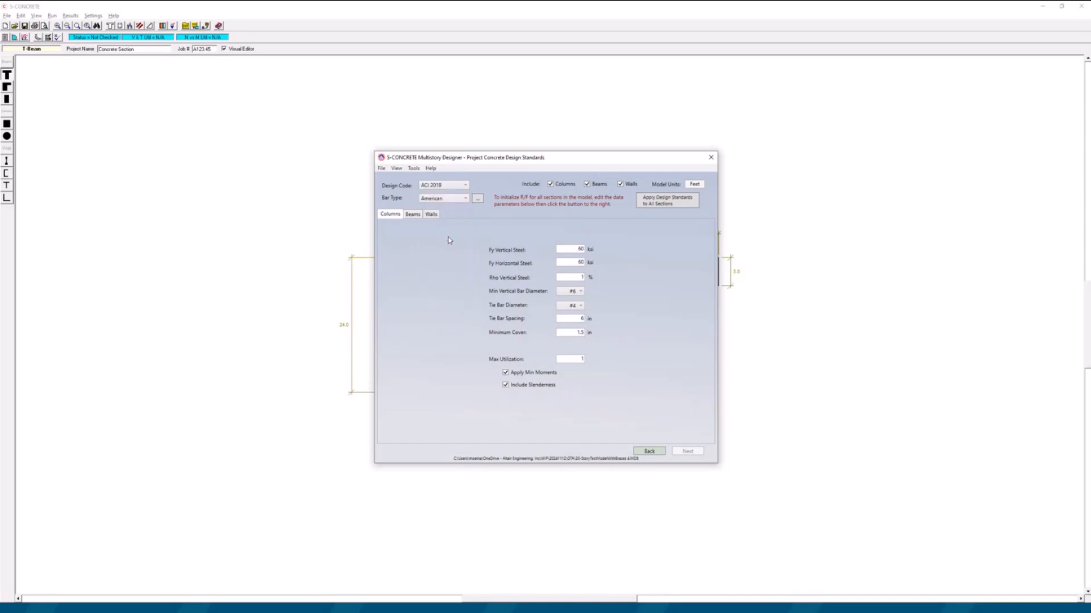
left_click(462, 199)
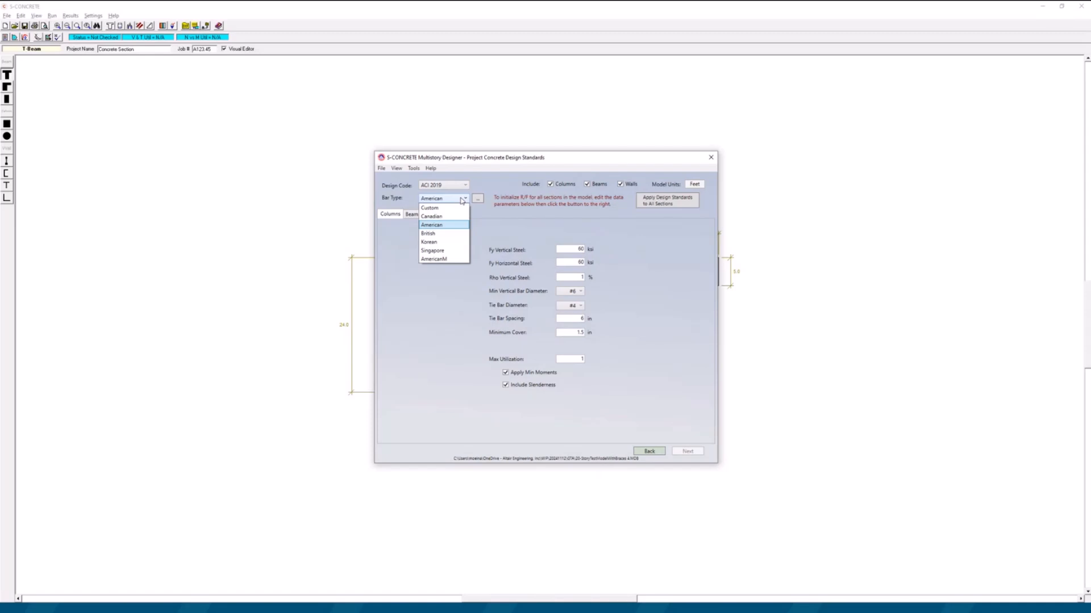
left_click(462, 199)
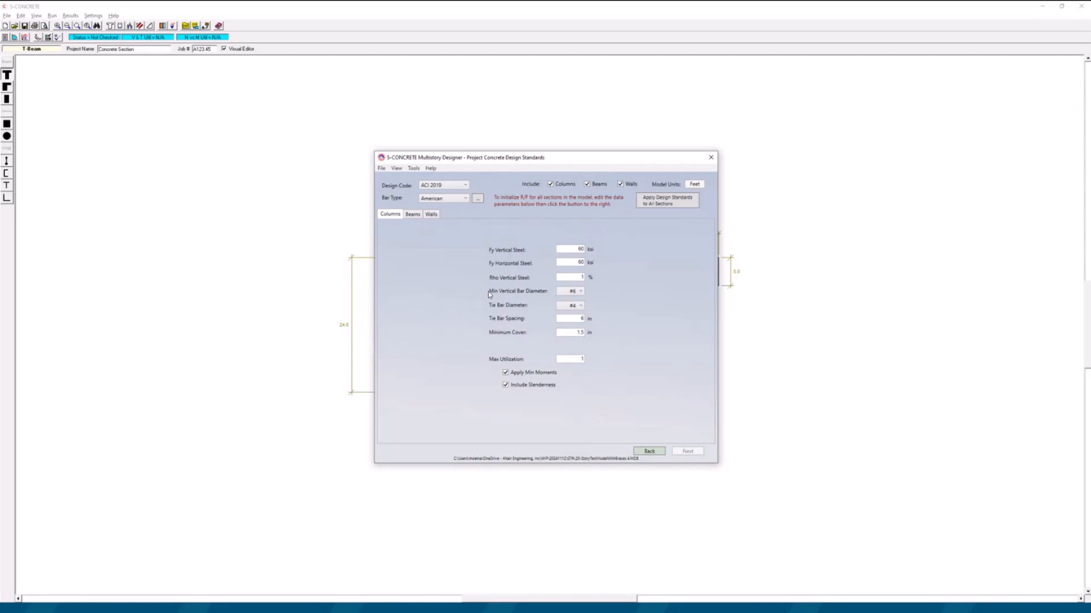
Step: Review the beam, wall and column design parameters and apply the design standards to all sections
left_click(413, 215)
left_click(432, 216)
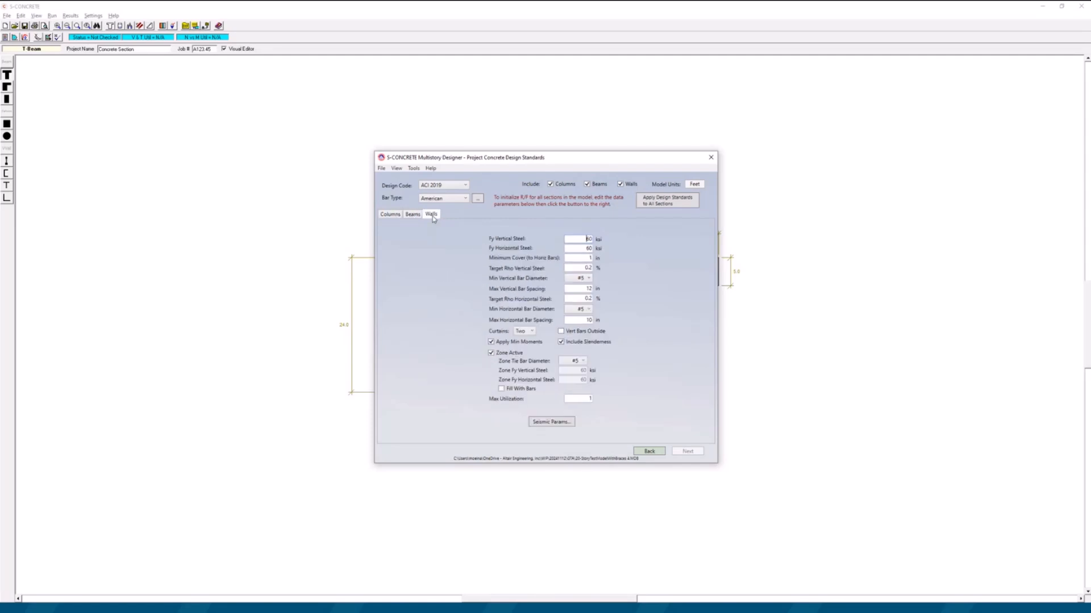
left_click(396, 218)
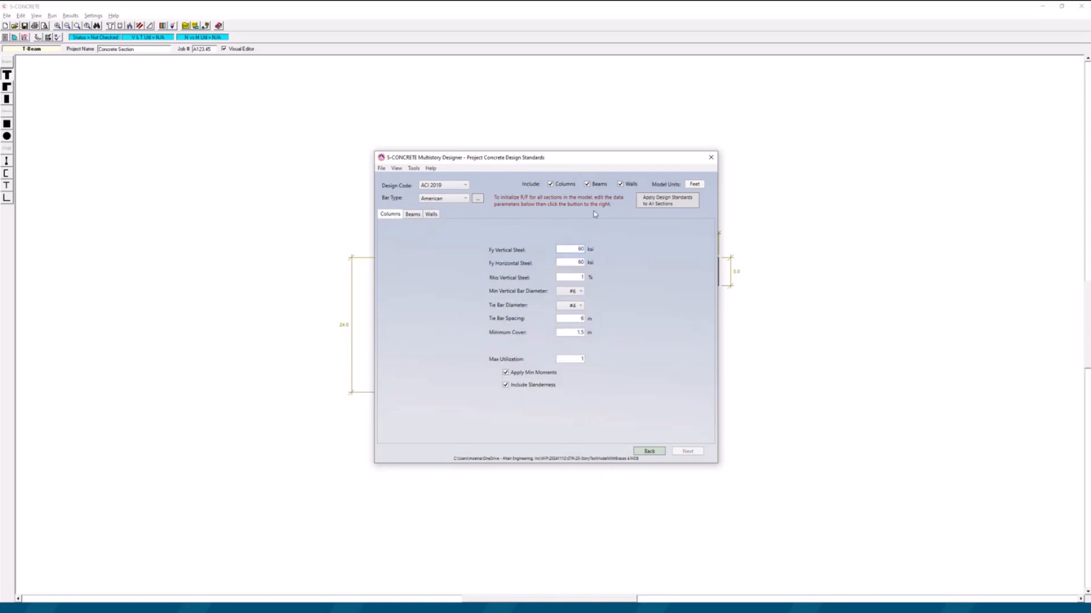
left_click(672, 205)
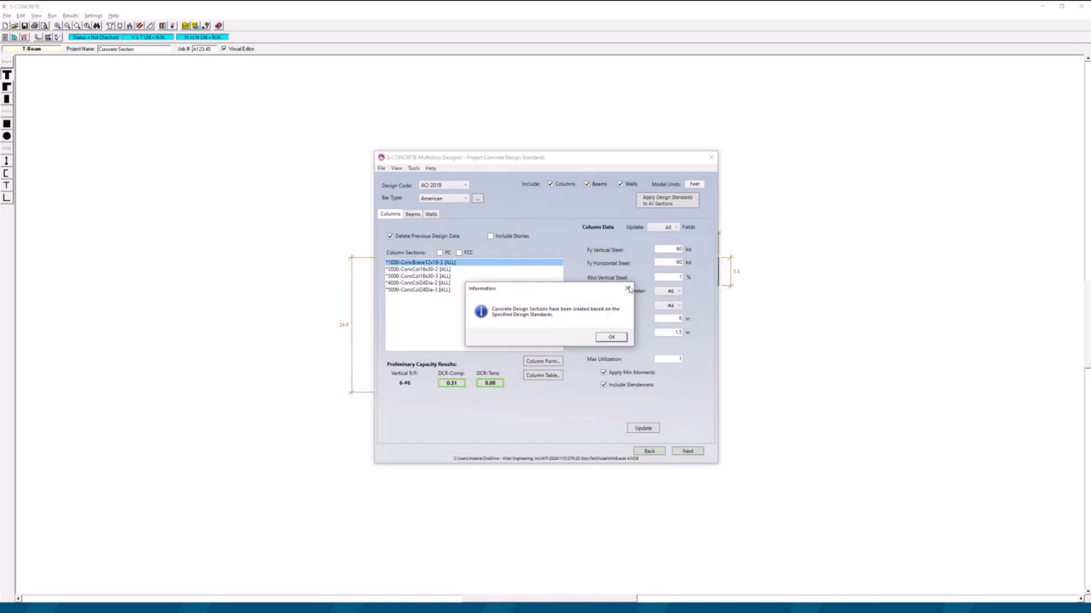
left_click(610, 338)
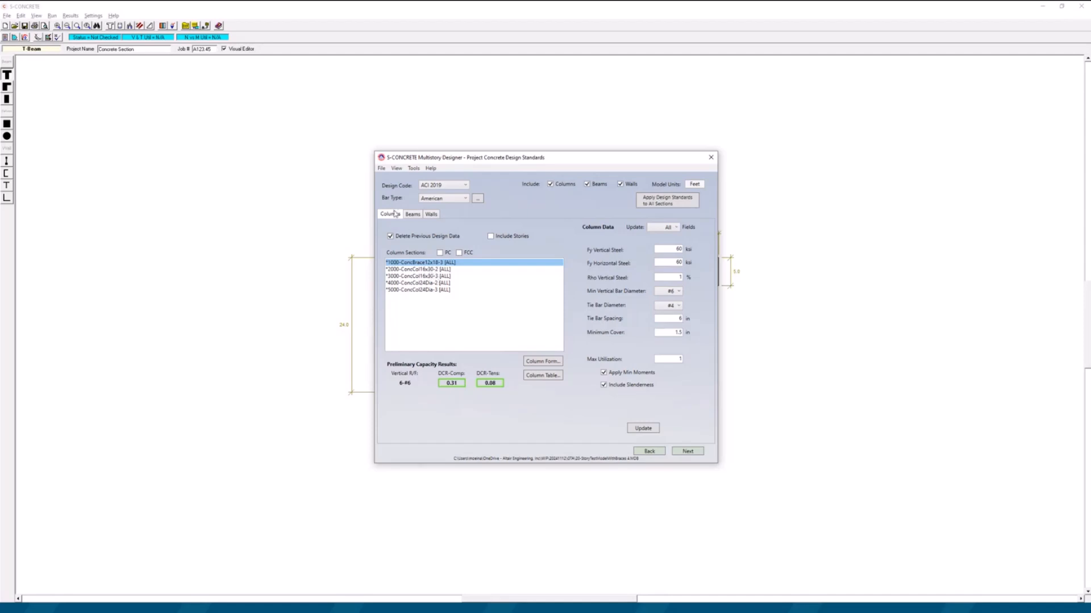
Step: Examine the preliminary capacity results of the ConcCol16x30 and ConcCol24Dia column sections
left_click(420, 271)
left_click(419, 276)
left_click(420, 283)
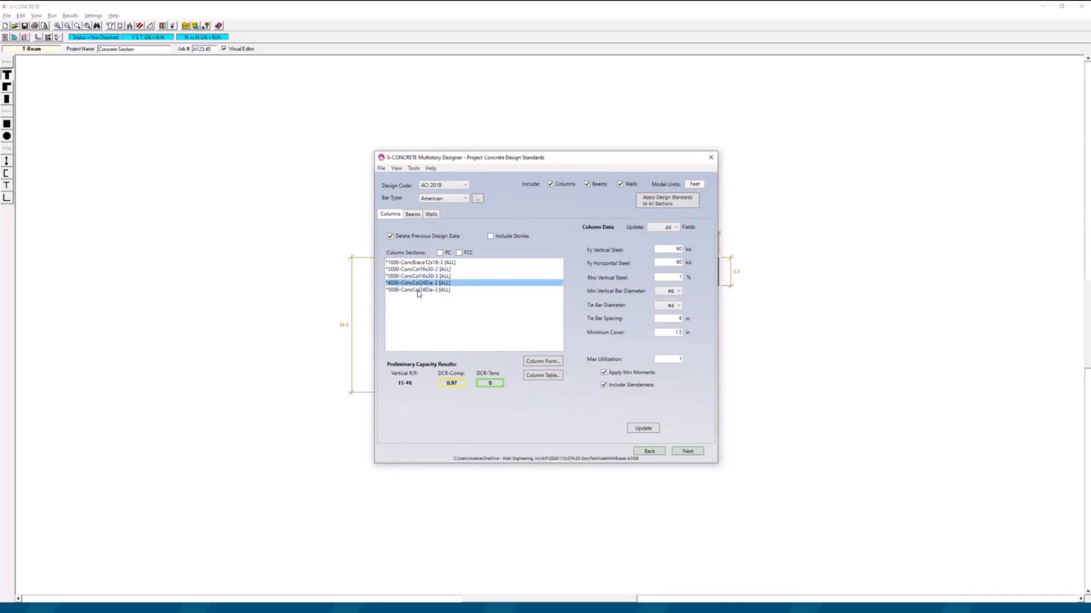
left_click(419, 290)
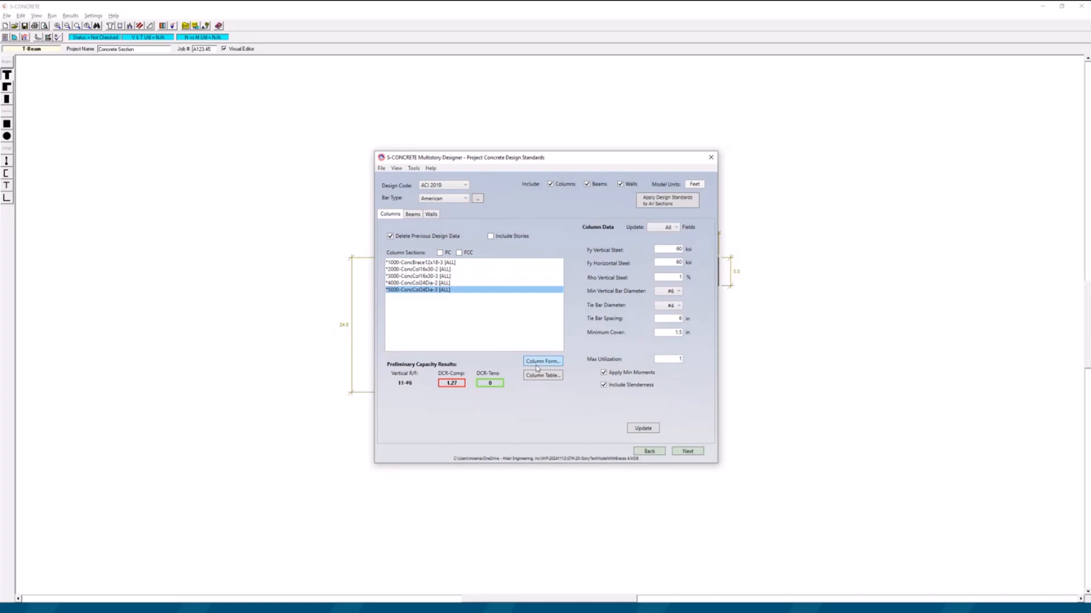
Step: Inspect the detailed concrete column design of section 5000-ConcCol24Dia-3 and leave it unchanged
left_click(558, 363)
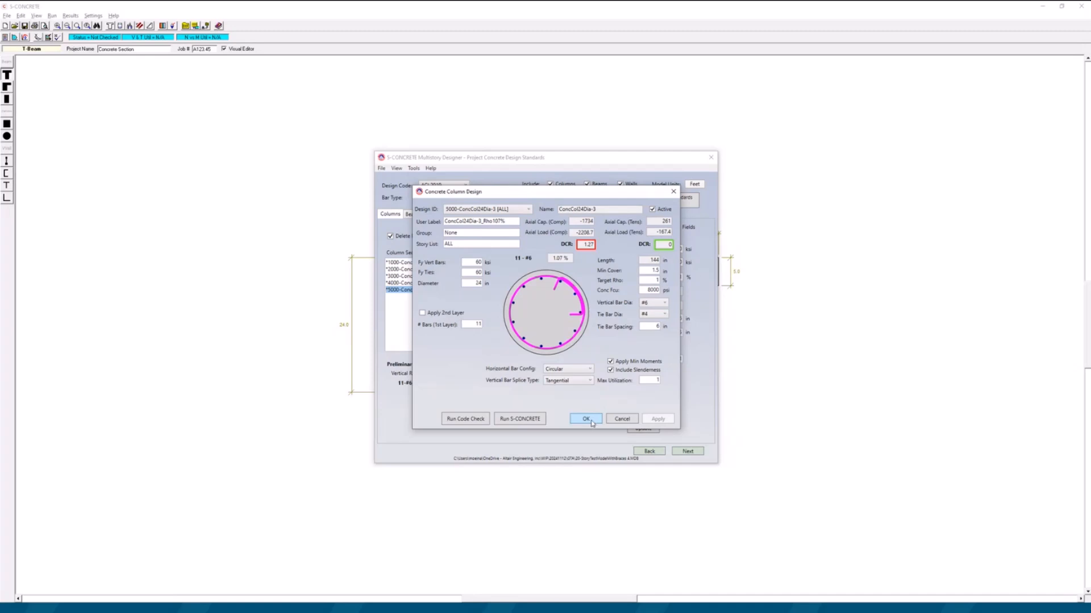
left_click(620, 419)
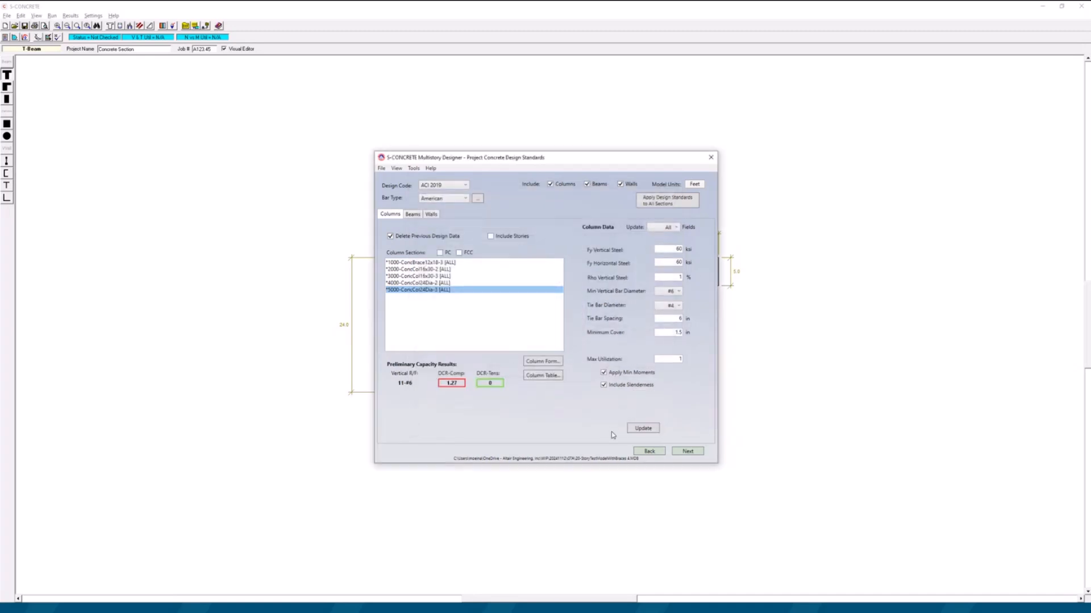
Step: Create the S-CONCRETE files for all columns, beams and walls with every load combination, and run the batch code check
left_click(687, 452)
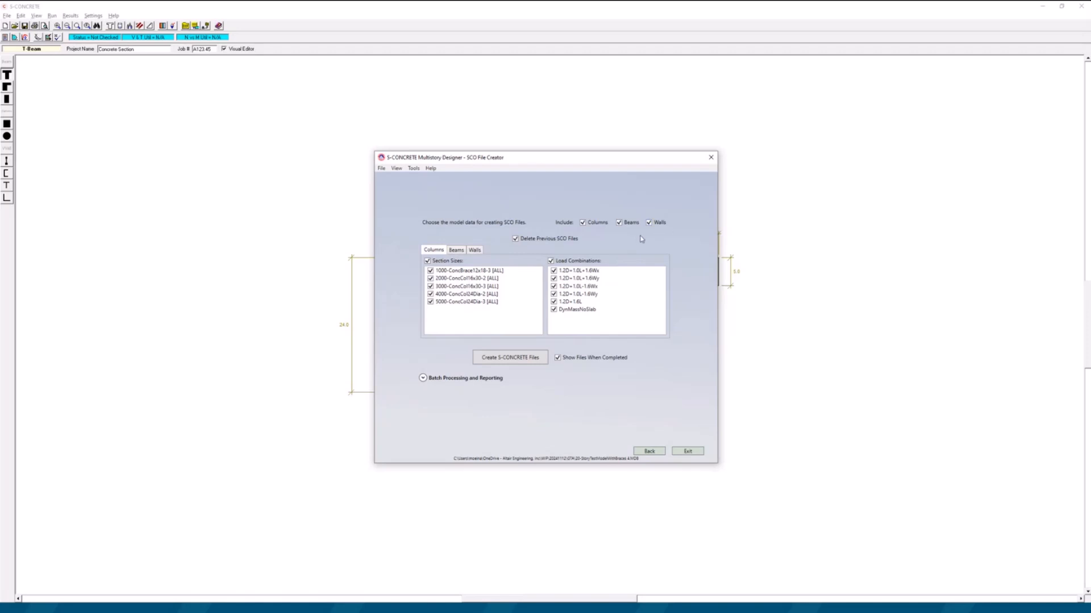
left_click(525, 357)
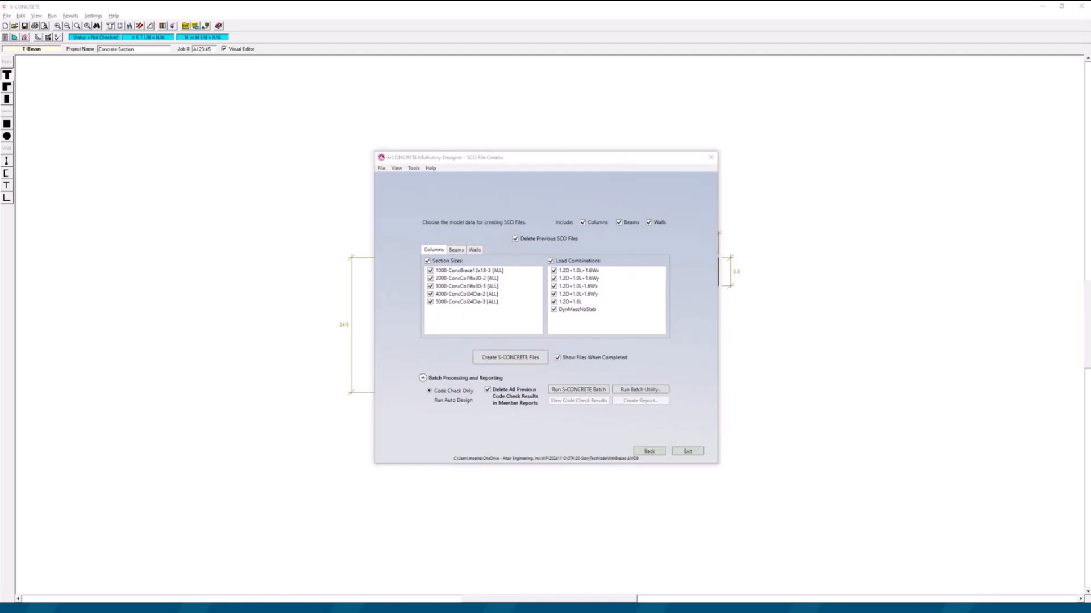
left_click_drag(518, 131, 487, 99)
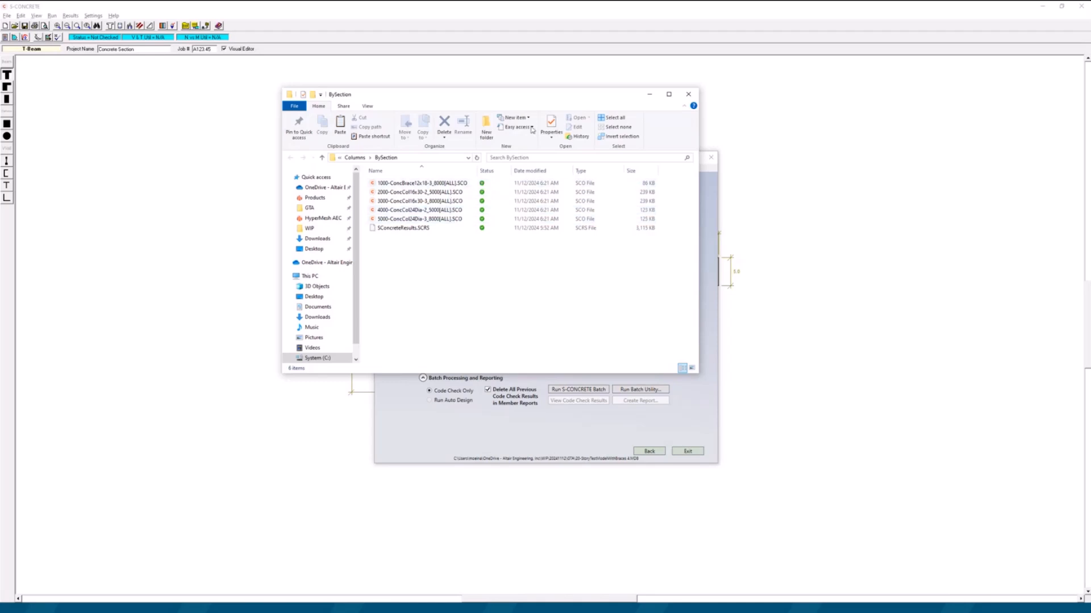
left_click_drag(571, 98, 0, 192)
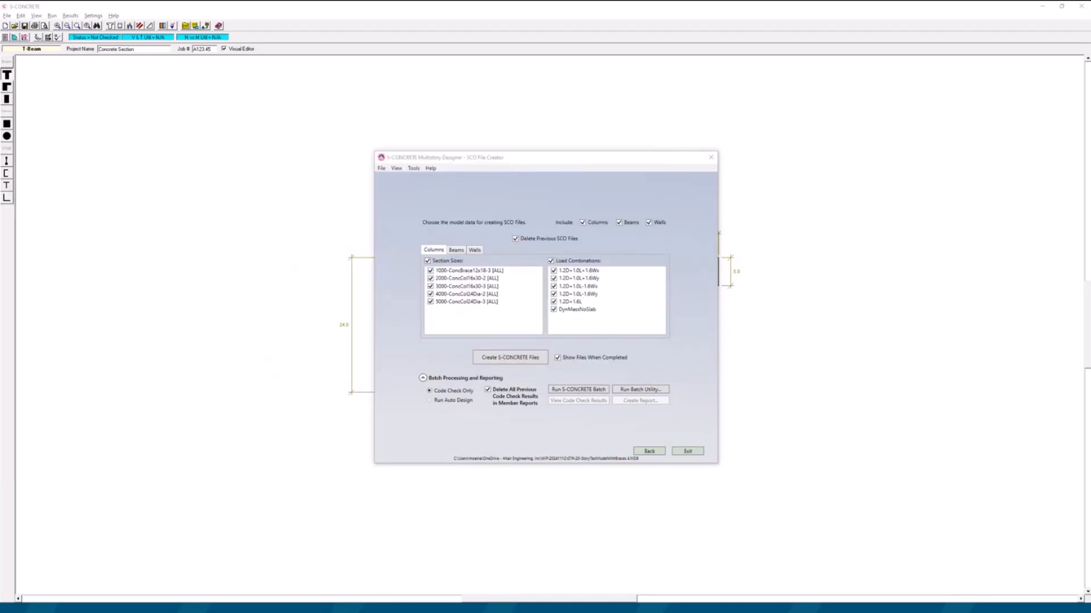
left_click(578, 389)
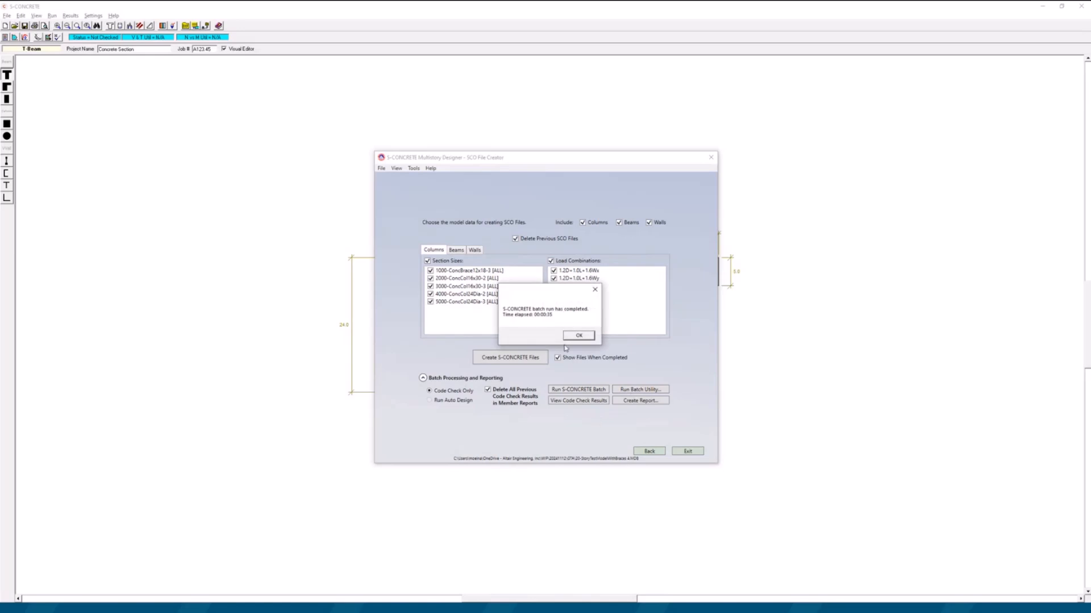
left_click(577, 336)
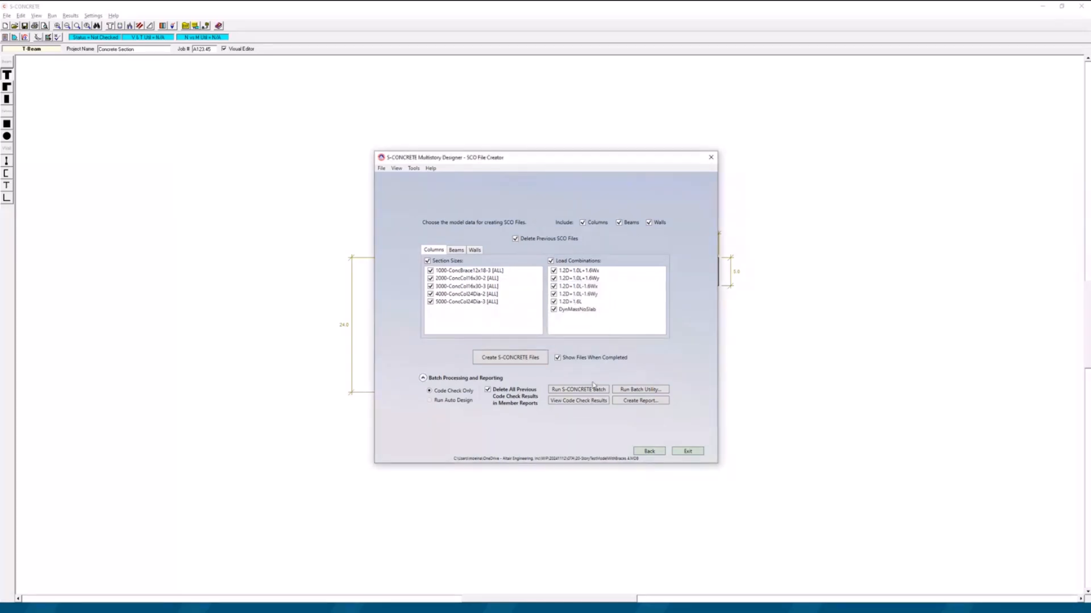
Step: Review the code check result tables for beams, walls and columns, and close them
left_click(578, 400)
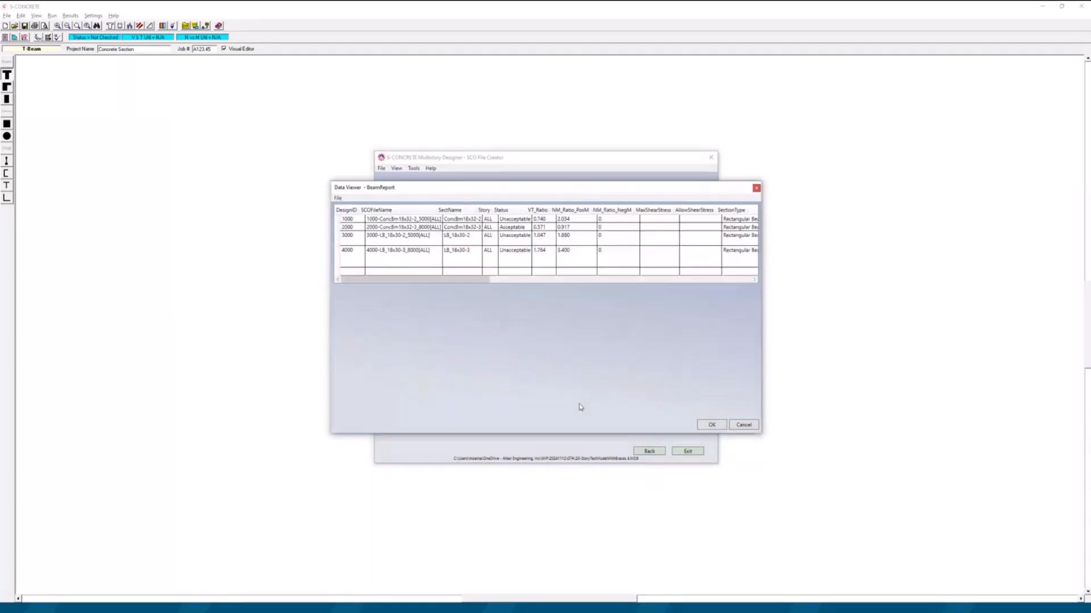
left_click_drag(518, 188, 316, 263)
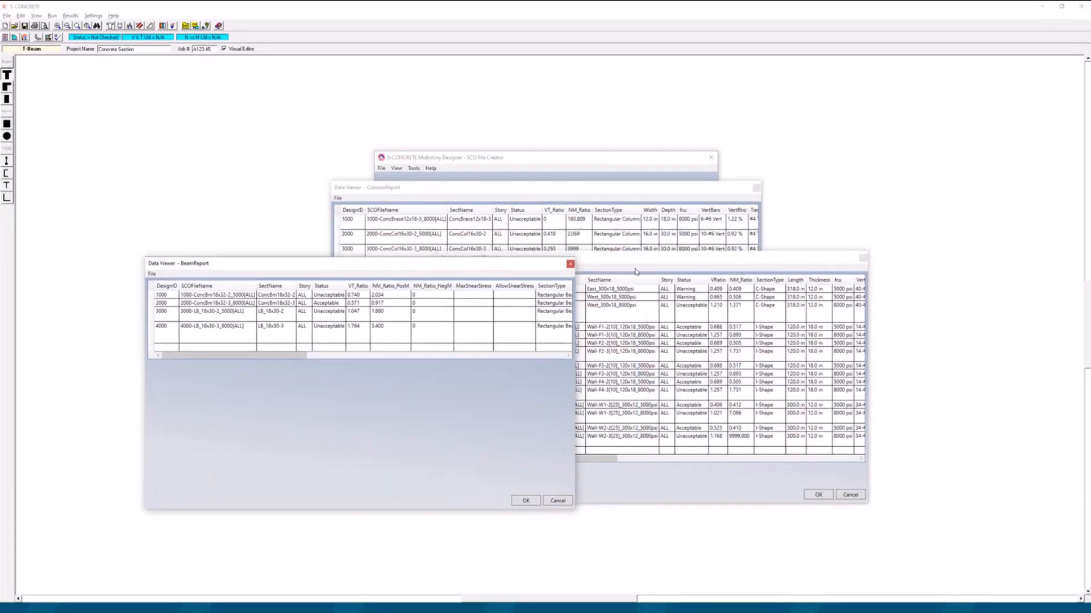
left_click_drag(635, 254, 679, 283)
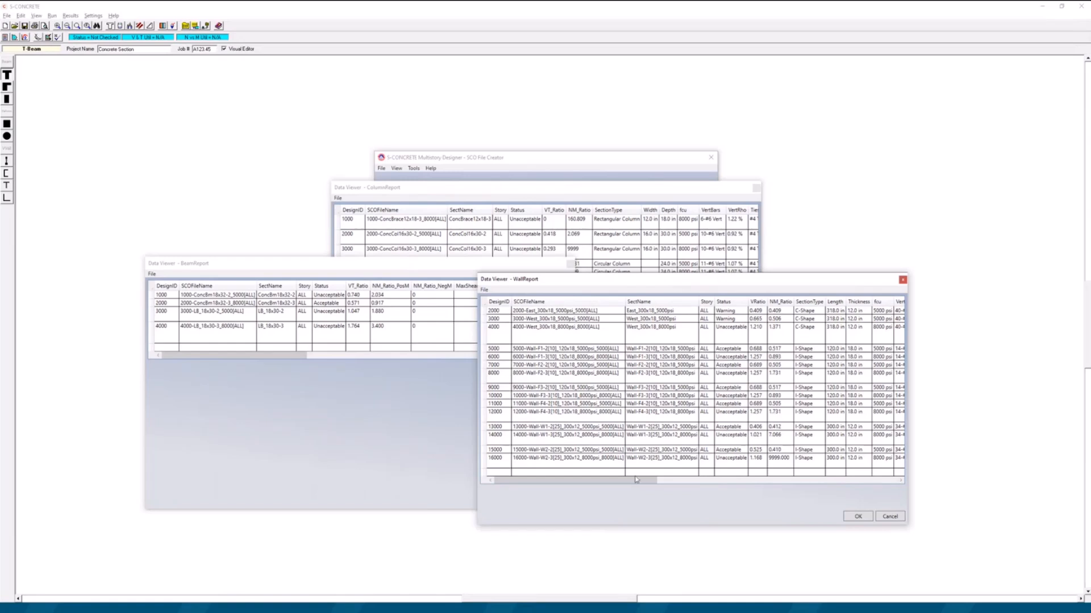
left_click(903, 280)
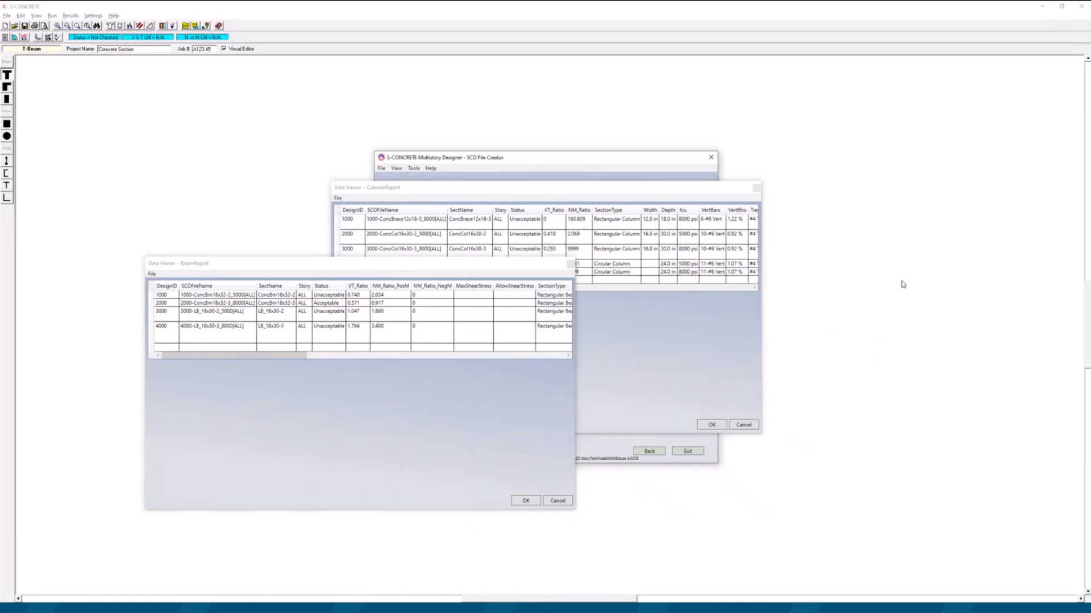
left_click(571, 265)
left_click(757, 188)
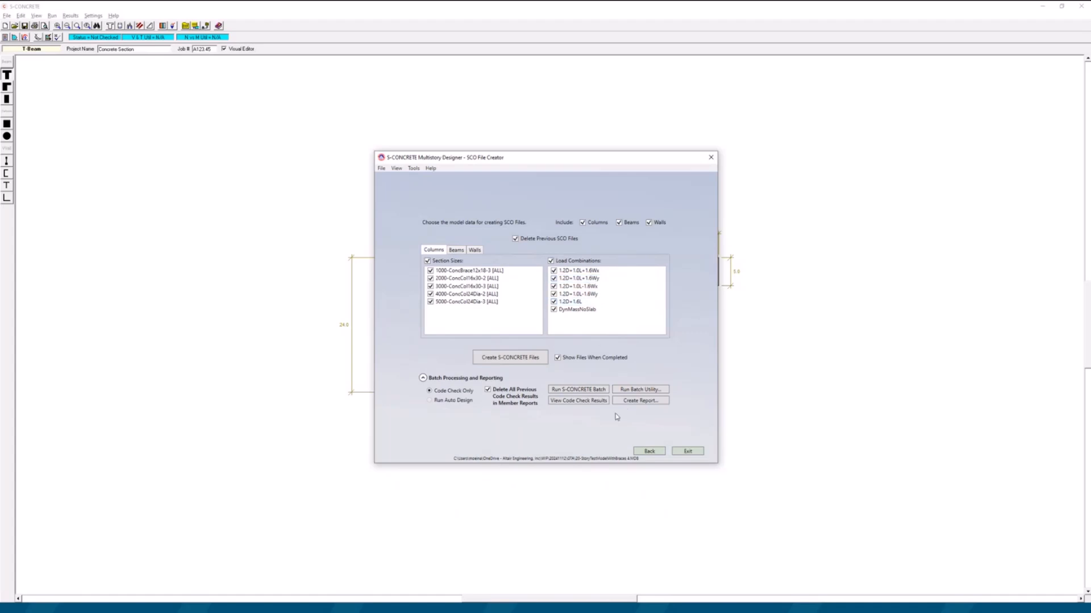
Step: Create a PDF code check report covering all columns, beams and walls, and review its column section results
left_click(625, 401)
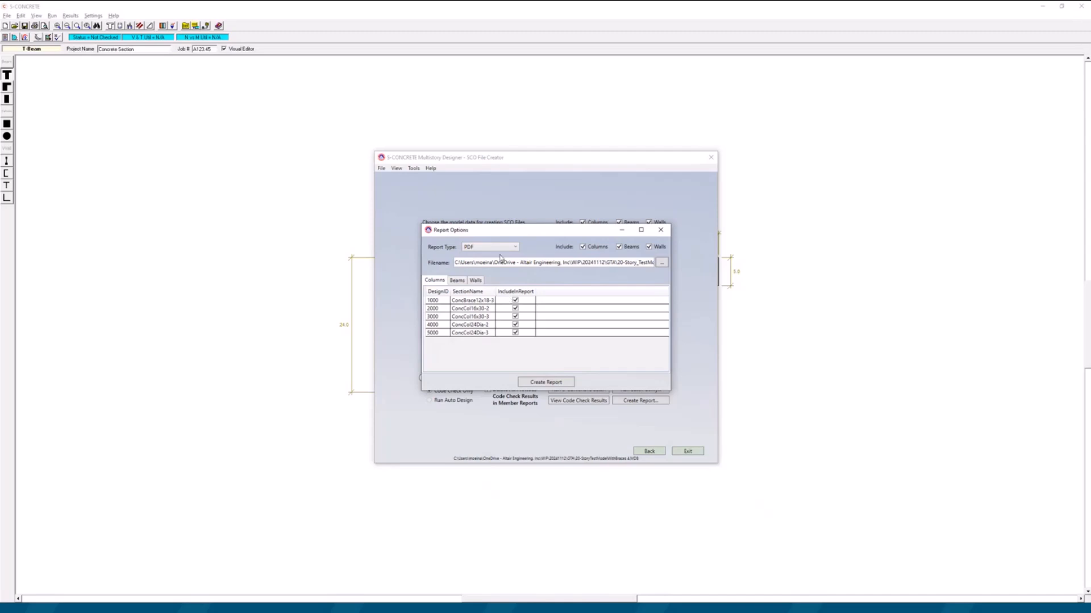
left_click(542, 382)
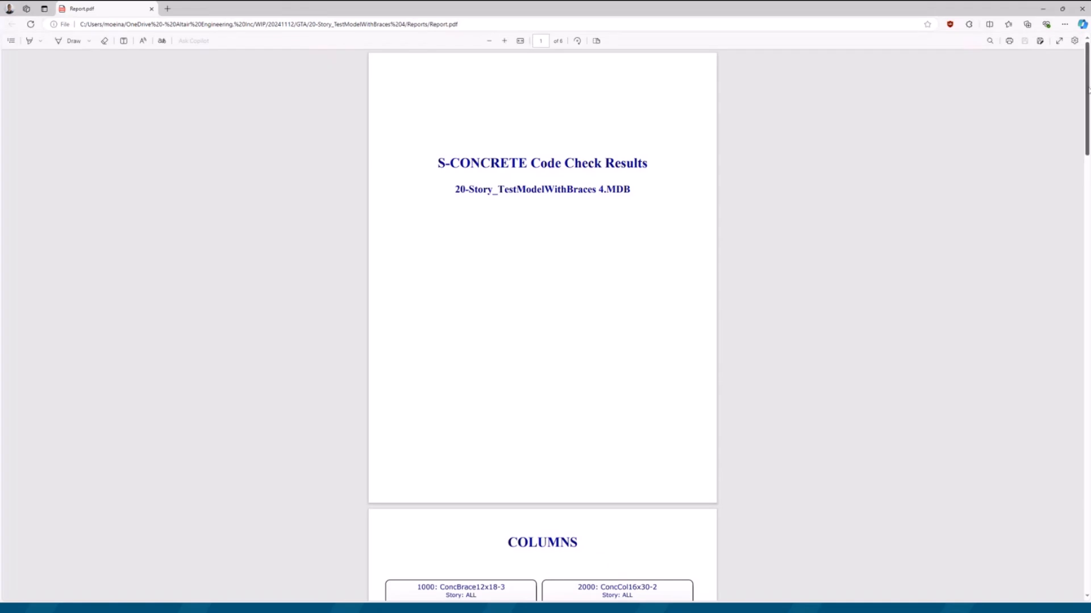
left_click_drag(1086, 89, 1086, 180)
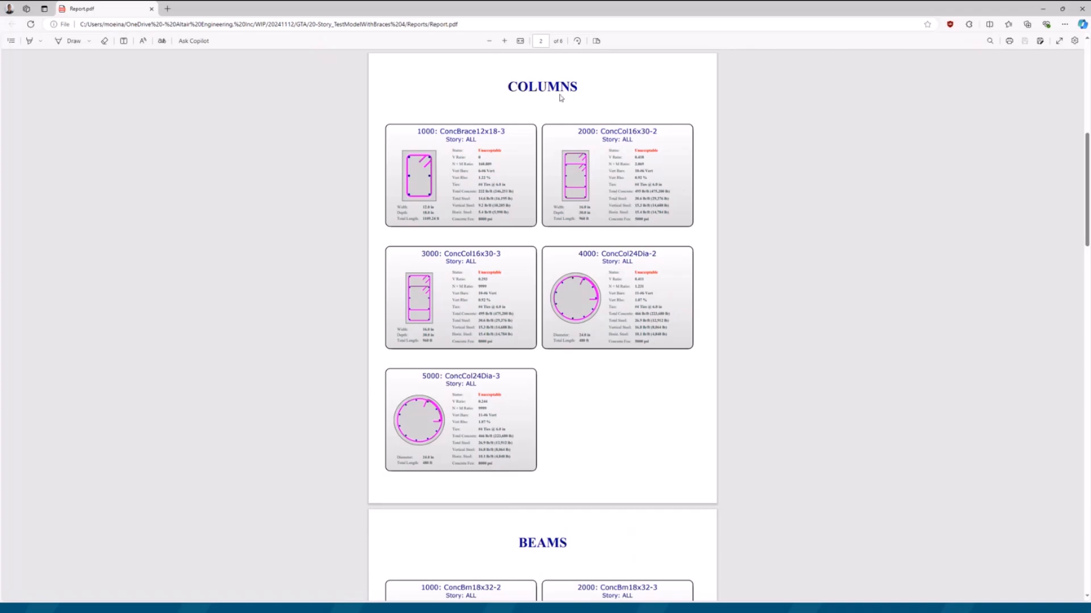
left_click(504, 41)
left_click(505, 41)
scroll(498, 146, "down", 3)
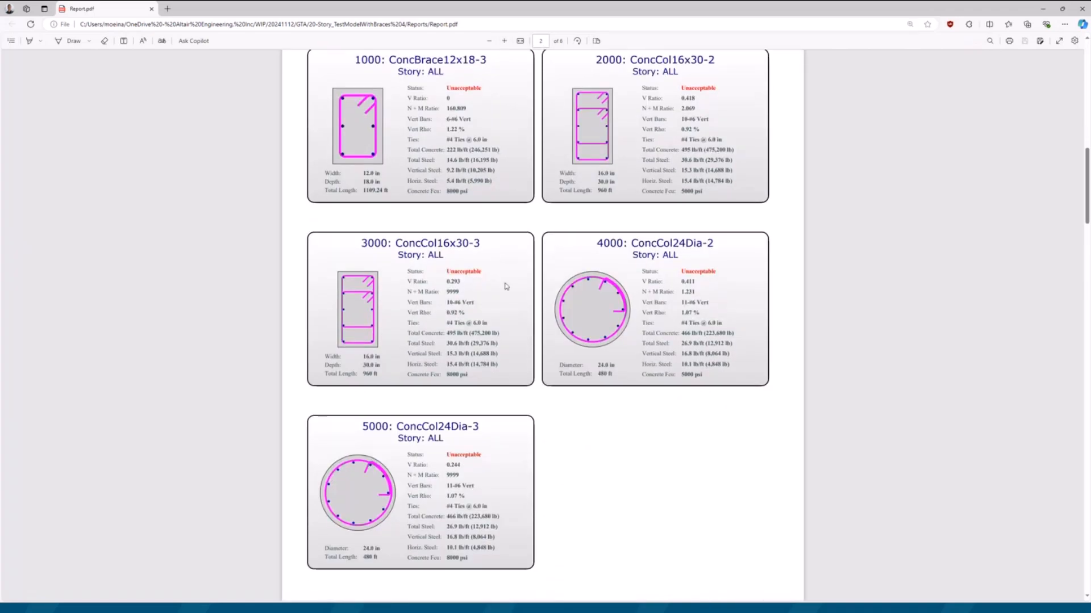
Step: Create the code check report again as HTML, look through its member results and close the report options
key("alt+Tab")
left_click(509, 248)
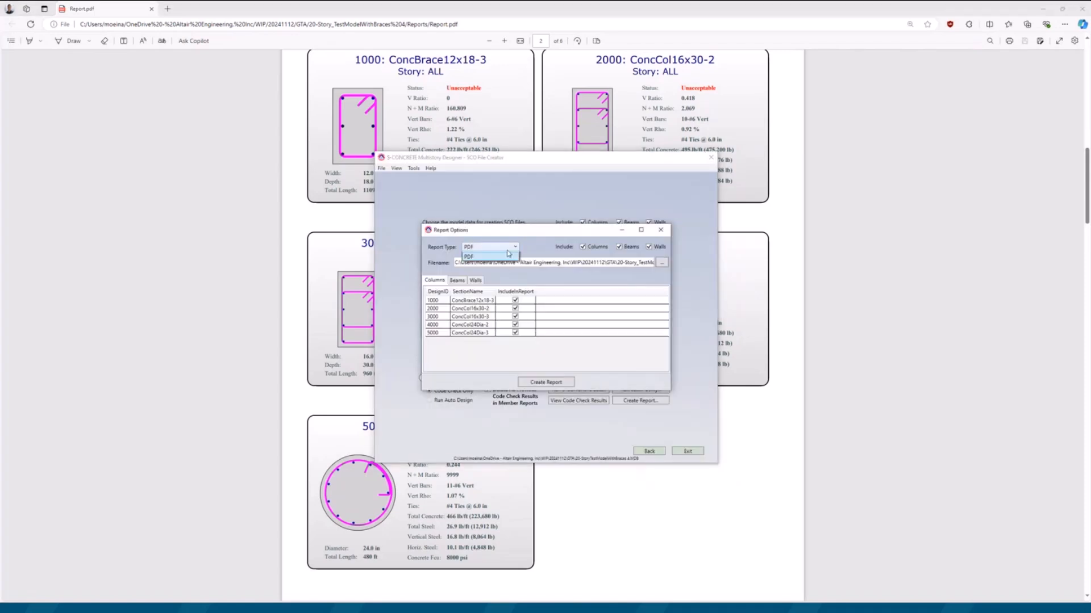
left_click(504, 265)
left_click(553, 383)
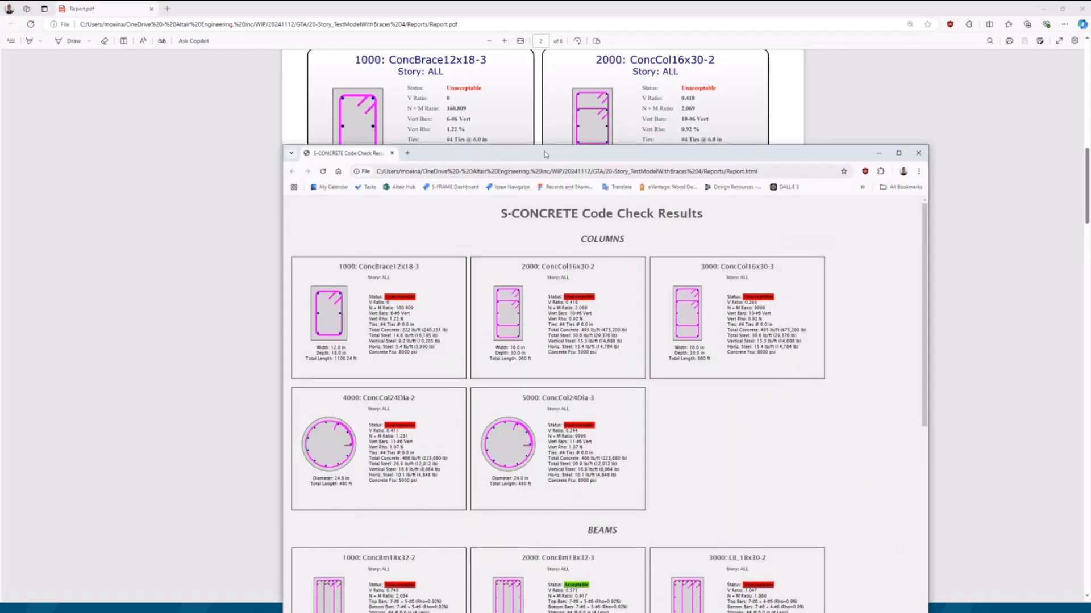
double_click(544, 154)
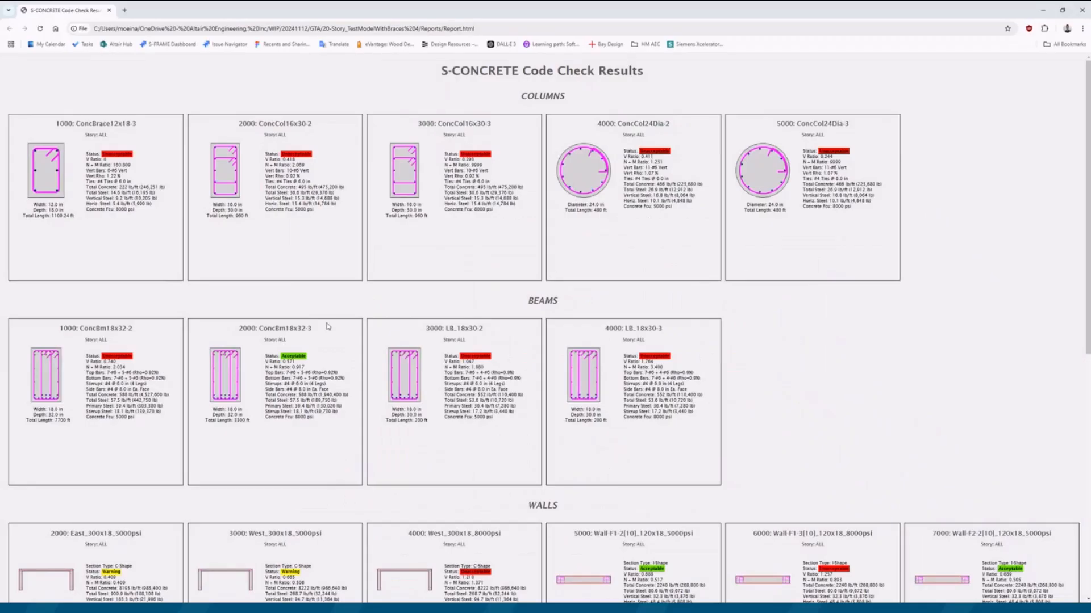
scroll(340, 414, "down", 1)
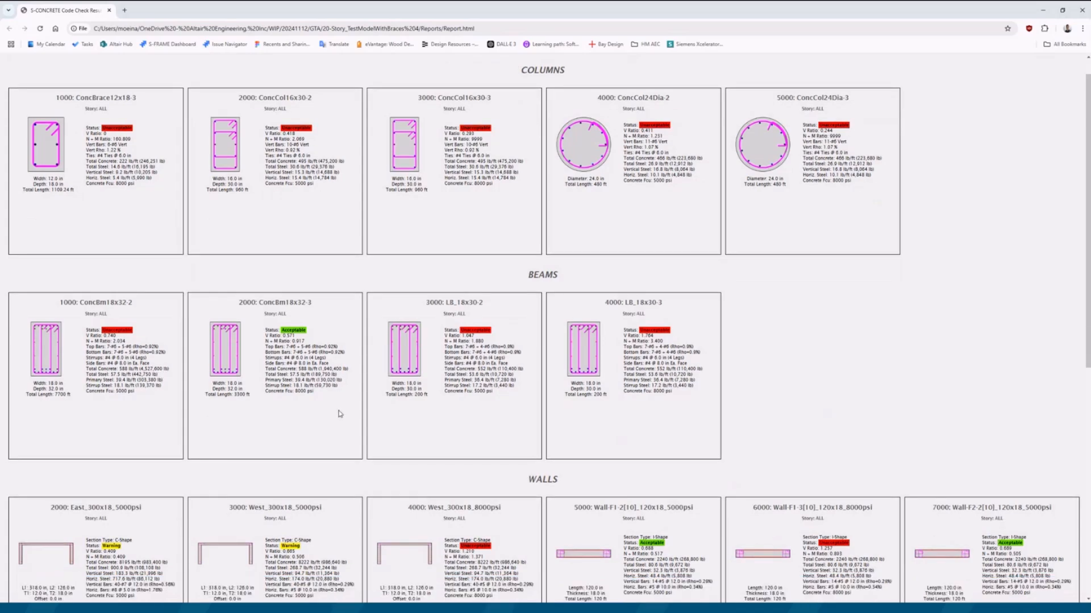
scroll(340, 414, "down", 3)
left_click(1043, 10)
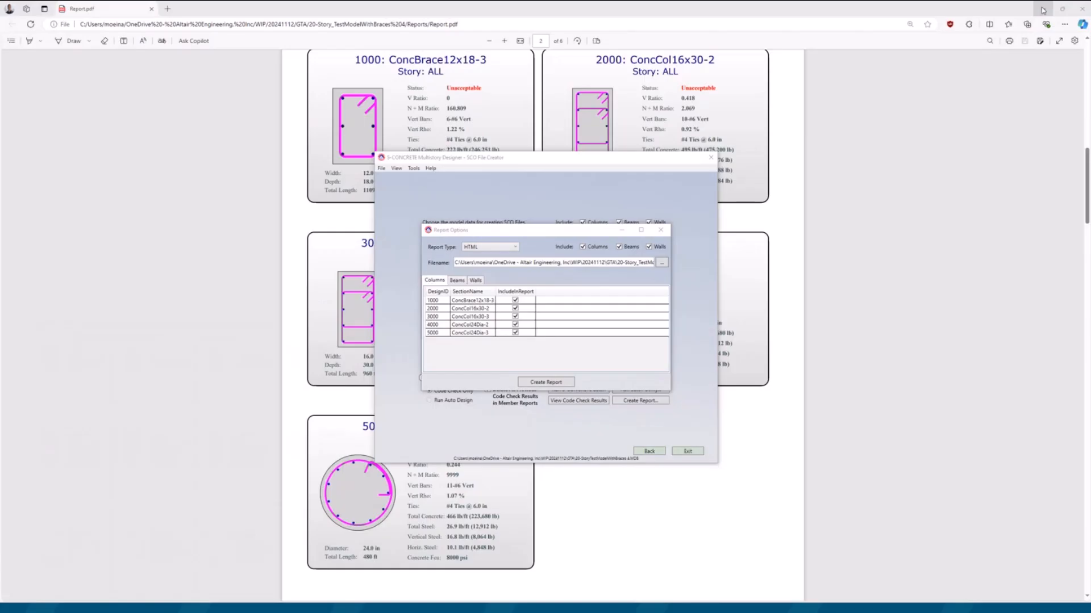
left_click(660, 230)
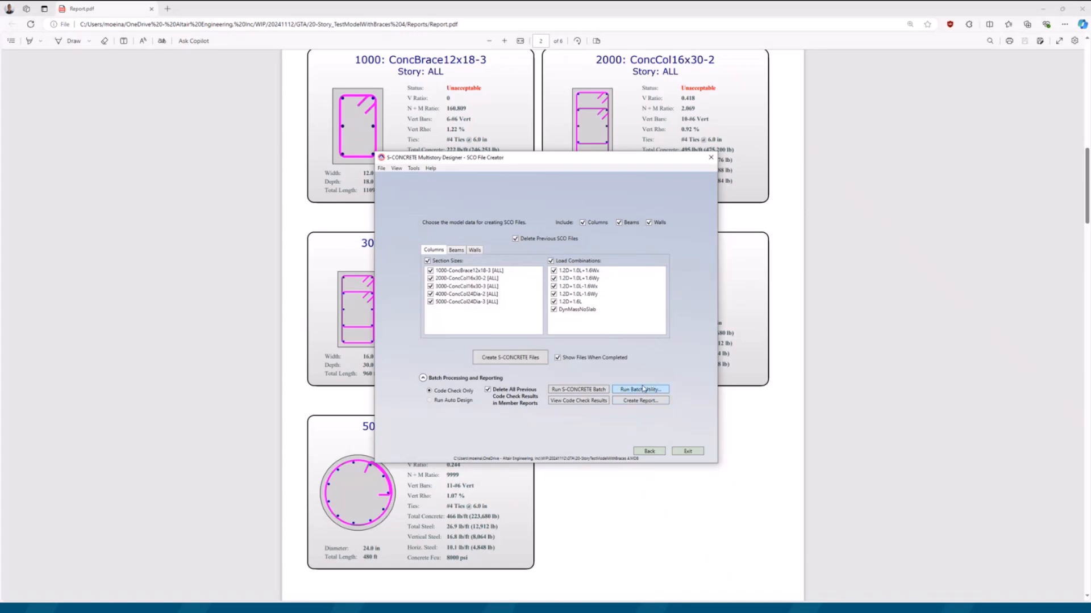
Step: Put away the PDF report and S-CONCRETE windows and bring up the Batch Processing and Reporting Utility for the beam files
left_click(1041, 8)
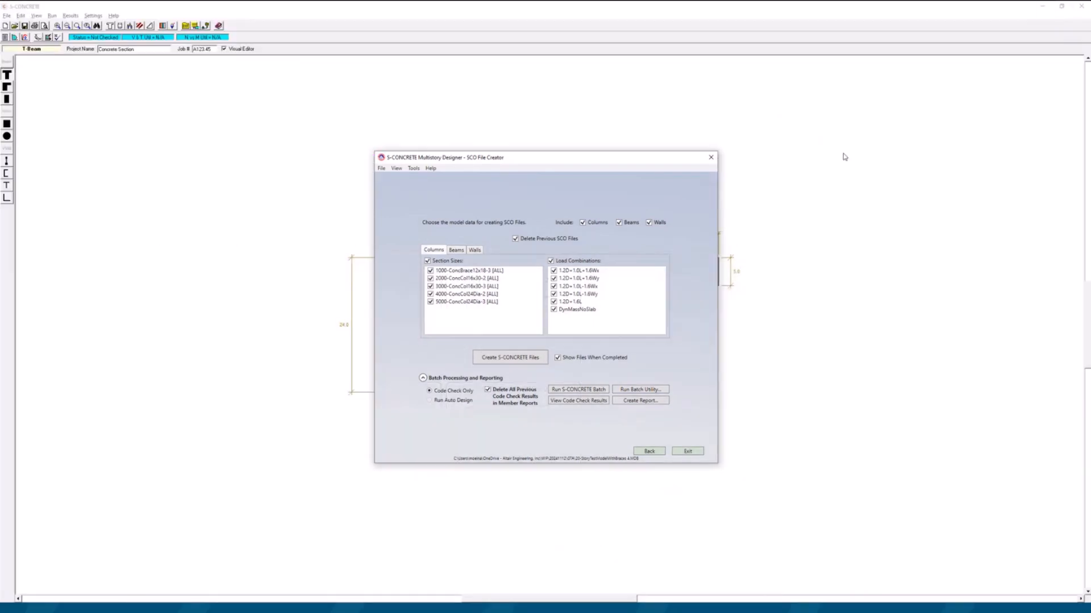
left_click(844, 158)
key("alt+Tab")
left_click(711, 158)
left_click_drag(312, 9, 343, 116)
double_click(342, 116)
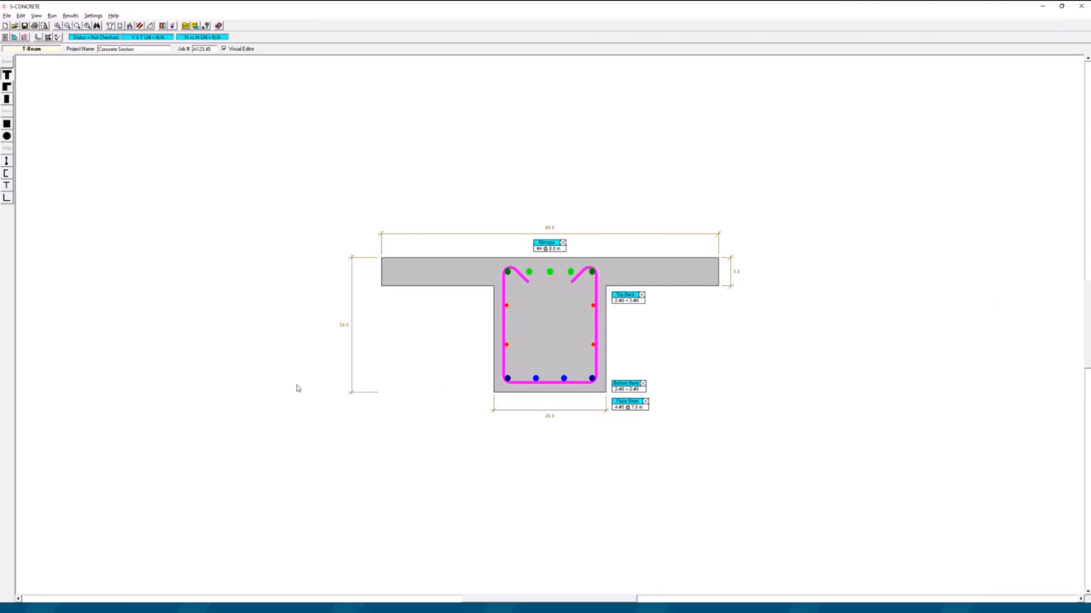
left_click(1047, 9)
left_click(691, 238)
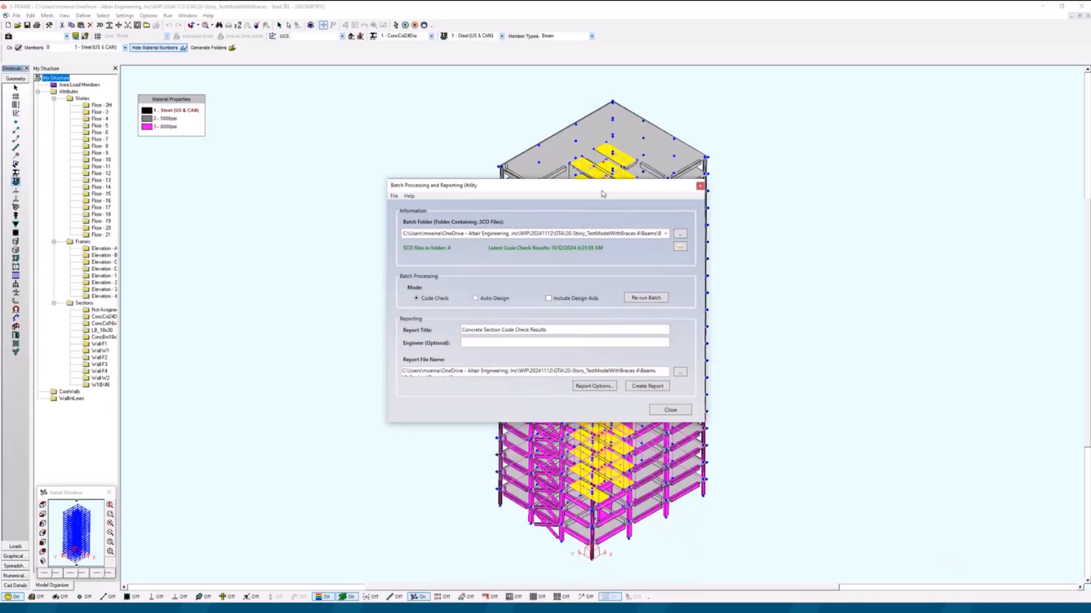
left_click_drag(602, 194, 649, 163)
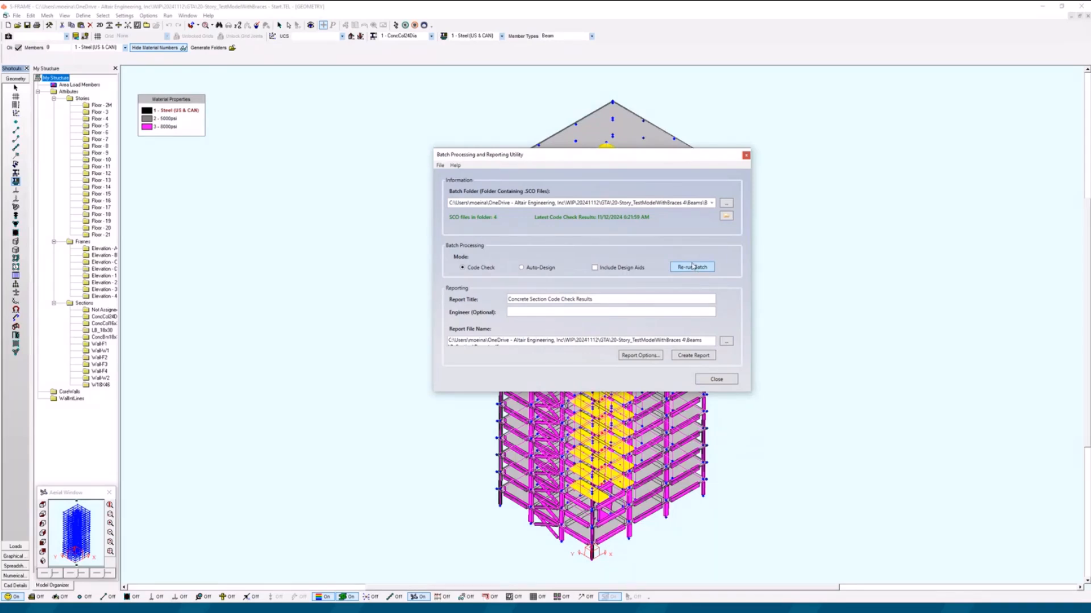
Step: Create the Concrete Section Code Check Results report for the beam files and enlarge it to read its table of contents
left_click(700, 356)
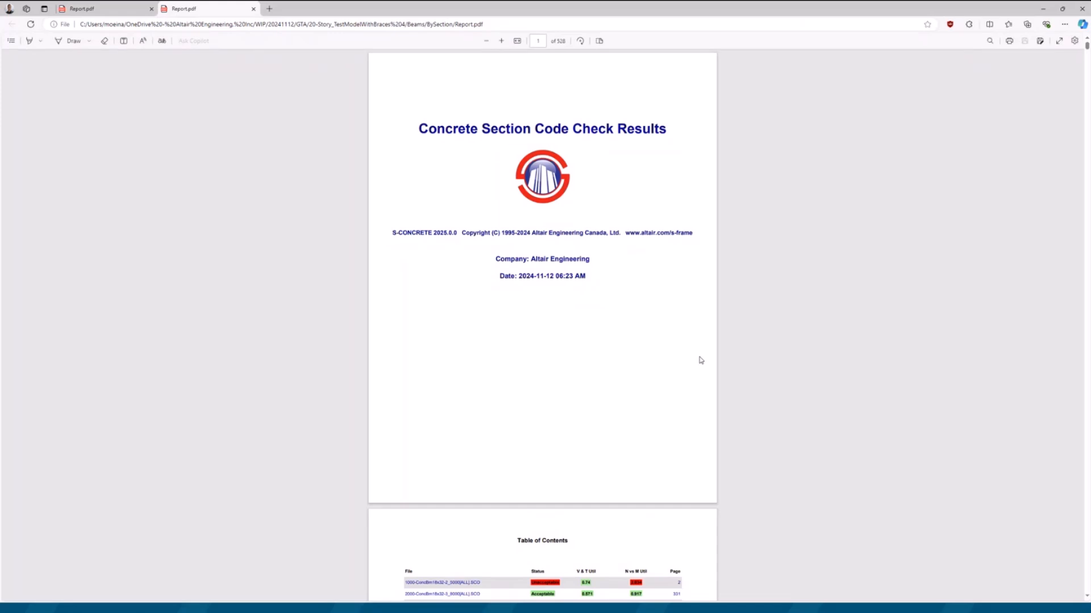
left_click(501, 41)
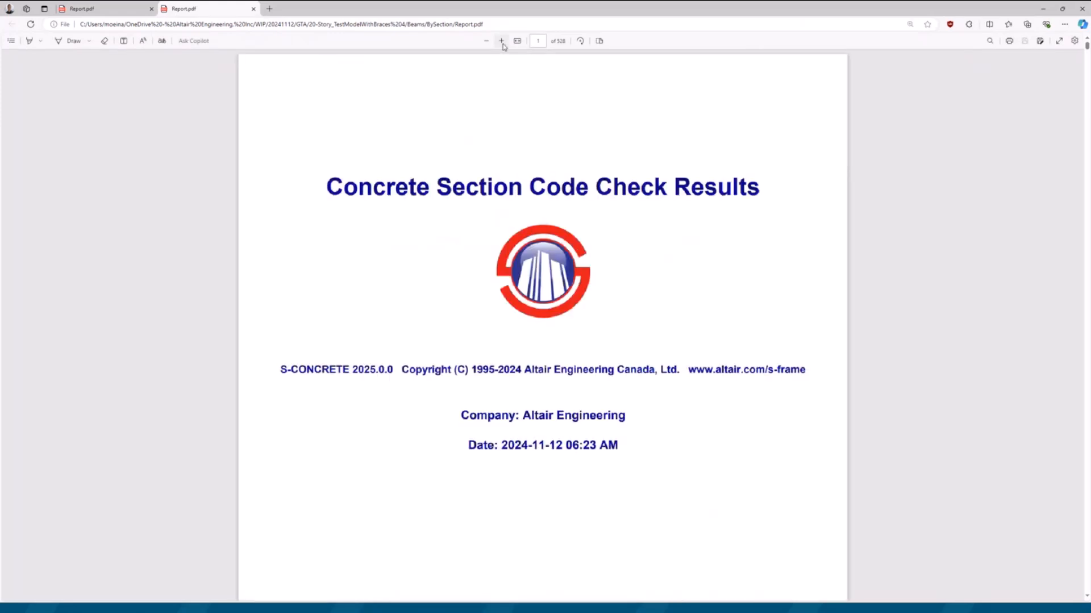
left_click(502, 41)
scroll(540, 209, "down", 10)
scroll(539, 209, "down", 5)
scroll(377, 244, "up", 1)
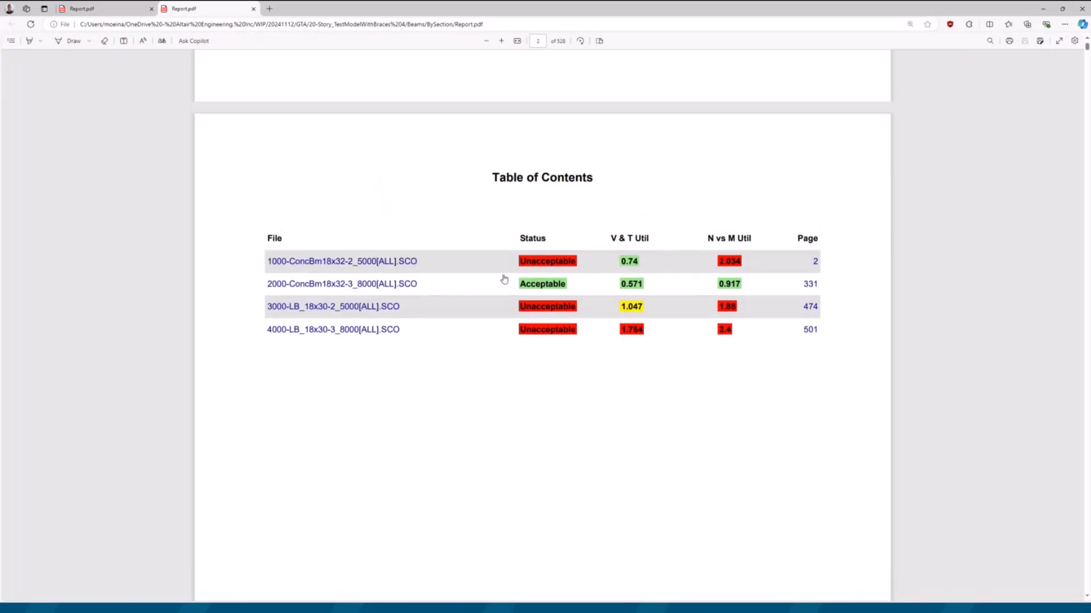
Step: Examine the report section for 2000-ConcBm18x32-3_8000[ALL].SCO, including its summary, design standards and section properties
left_click(381, 286)
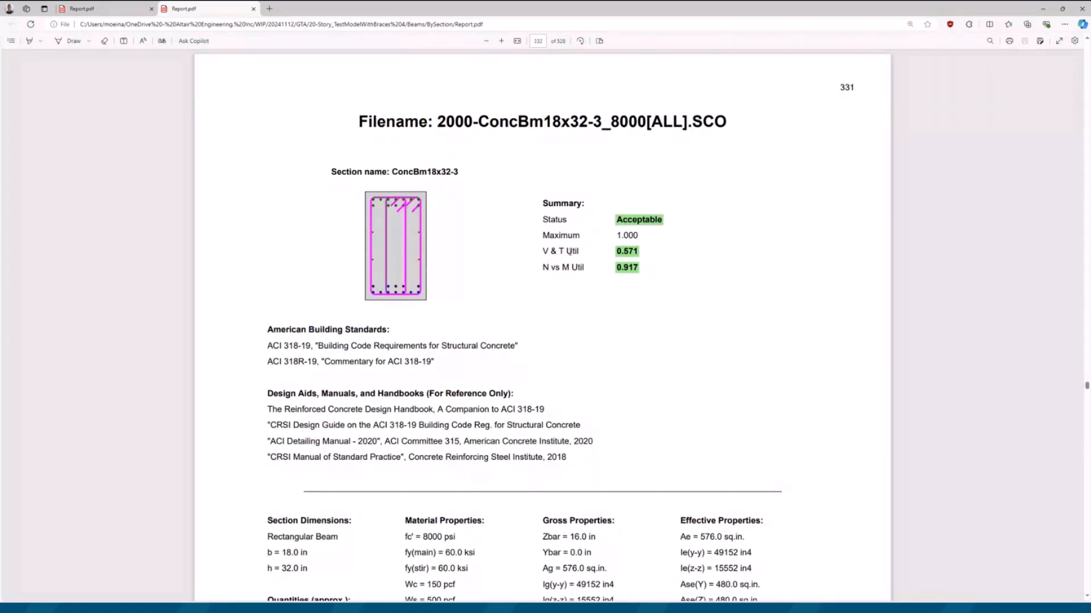
scroll(554, 255, "down", 2)
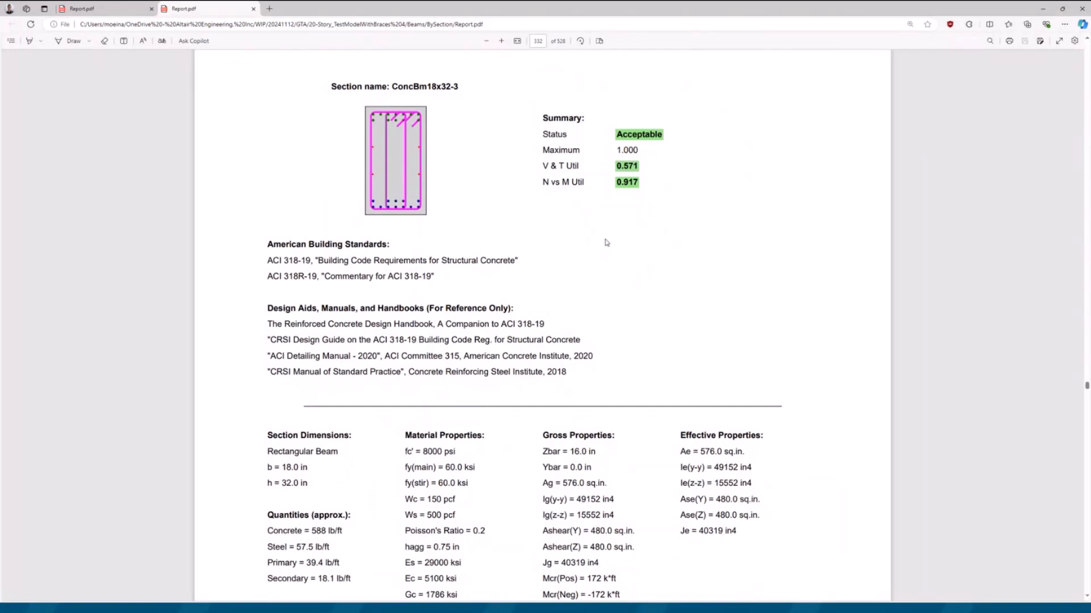
scroll(509, 290, "down", 1)
scroll(509, 290, "down", 2)
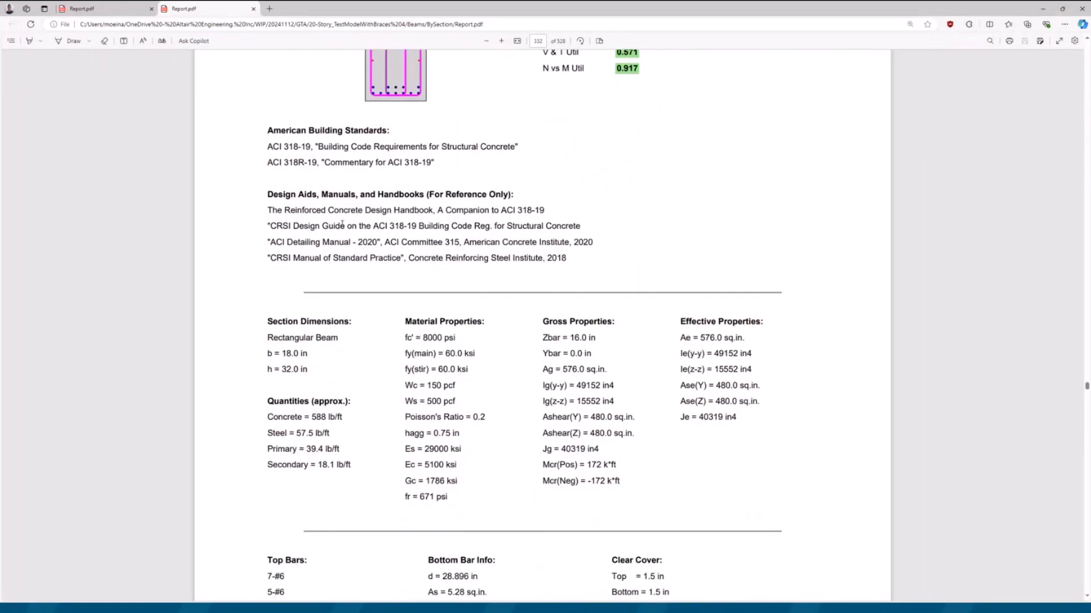
scroll(323, 214, "down", 1)
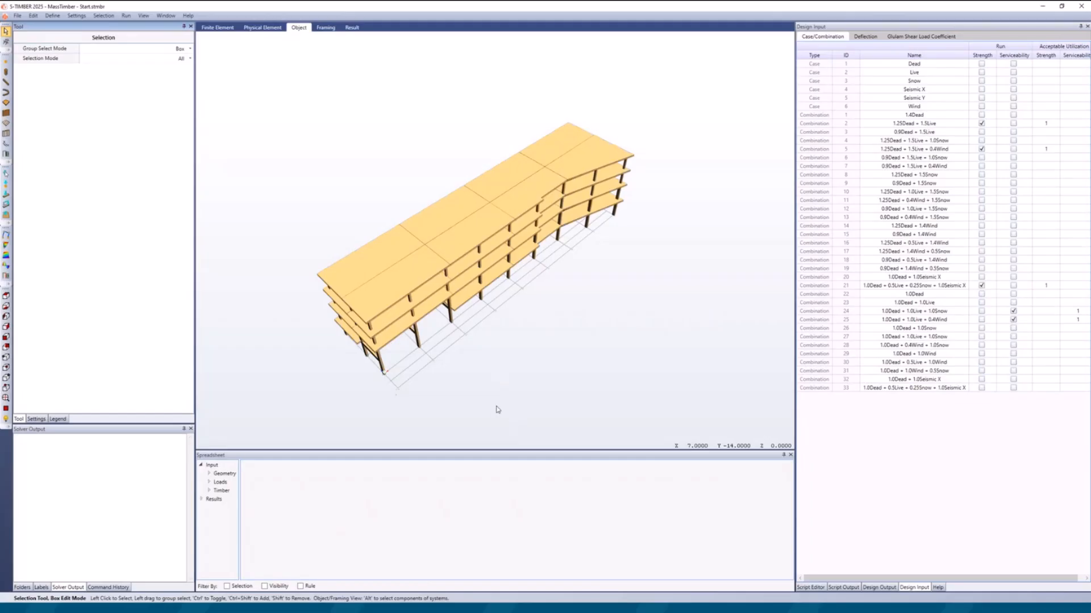
Step: Examine the mass timber building model in S-TIMBER from a lower viewing angle
middle_click_drag(496, 407, 513, 299)
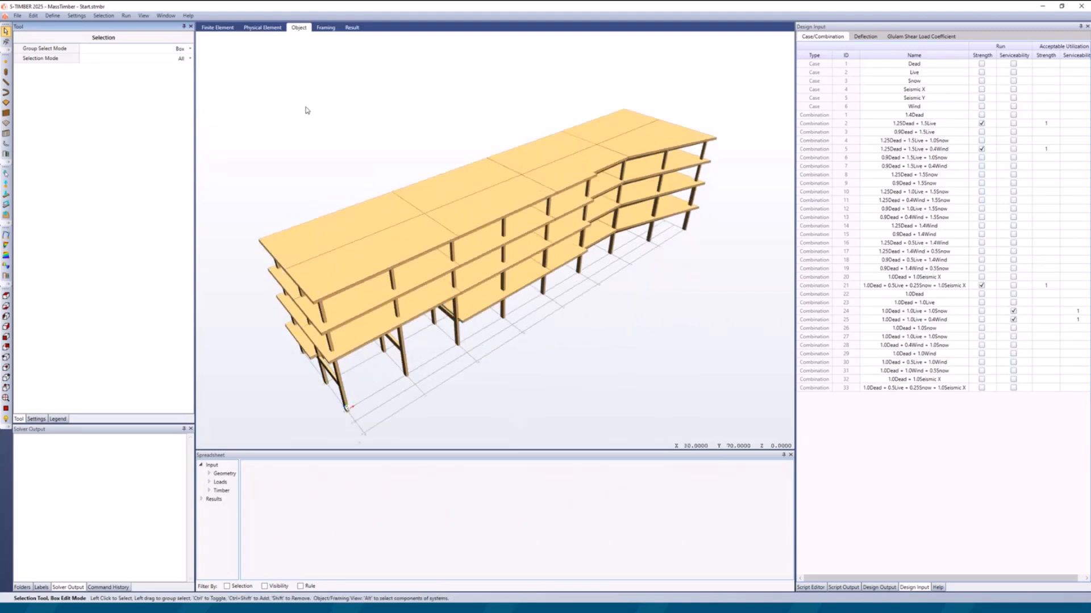
Step: Examine the finite element mesh of the timber building around the bend in the roof edge
left_click(218, 27)
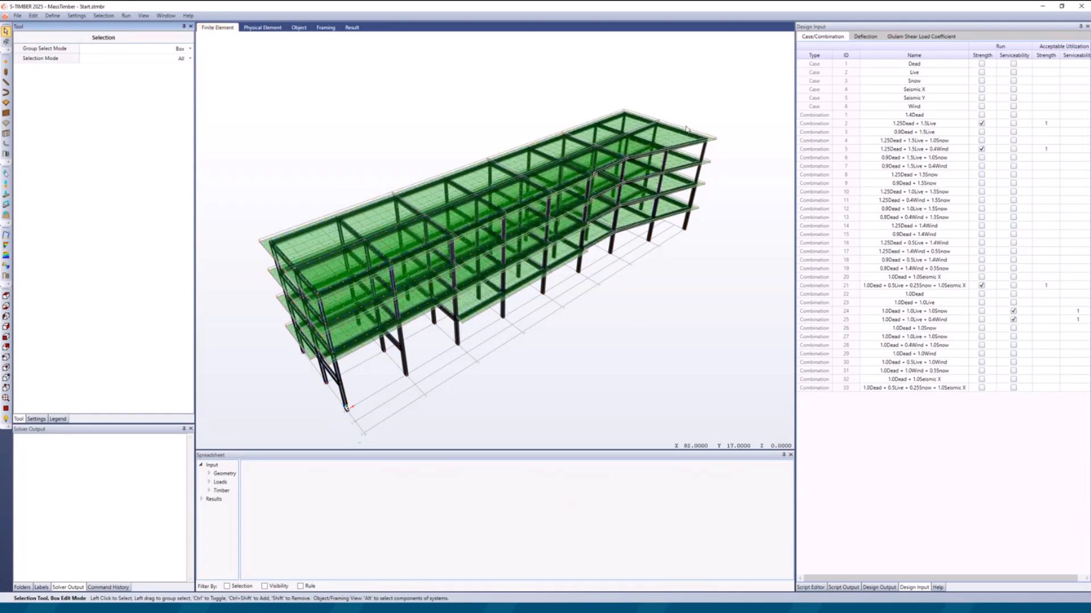
scroll(664, 139, "up", 5)
scroll(562, 209, "up", 5)
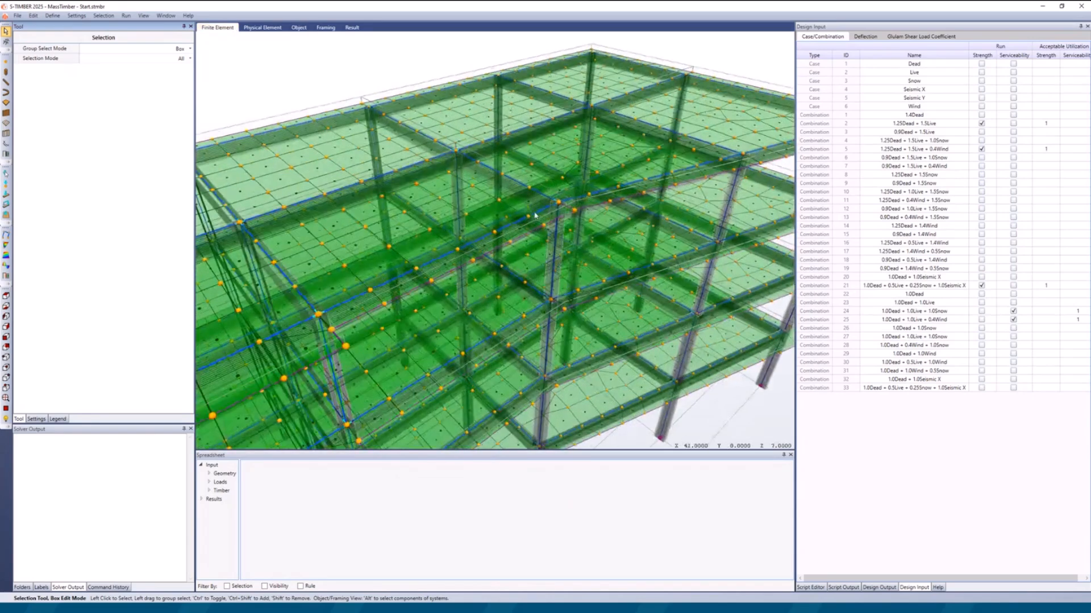
middle_click_drag(582, 197, 586, 193)
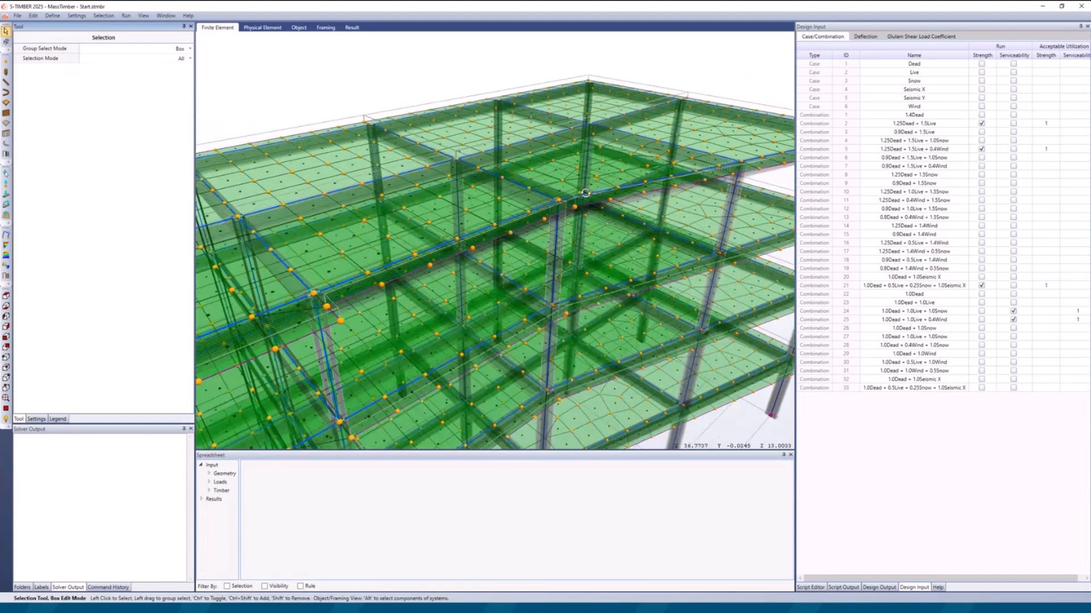
Step: Select the two front roof panels meeting at the bend and compare their object and finite element representations
left_click(262, 27)
left_click(299, 27)
left_click(638, 139)
left_click(470, 207, "ctrl")
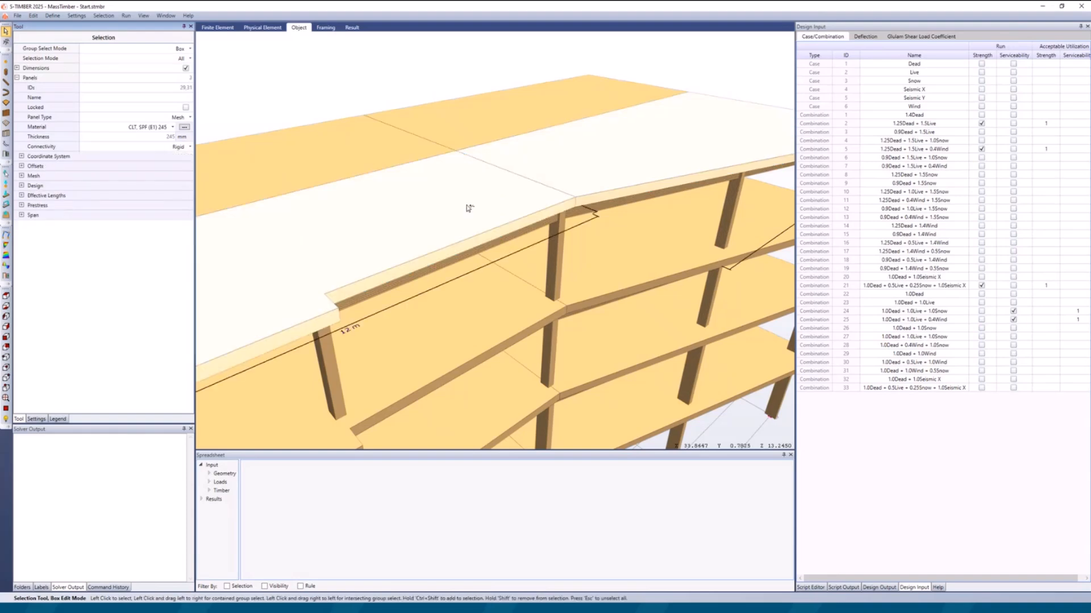
left_click(216, 29)
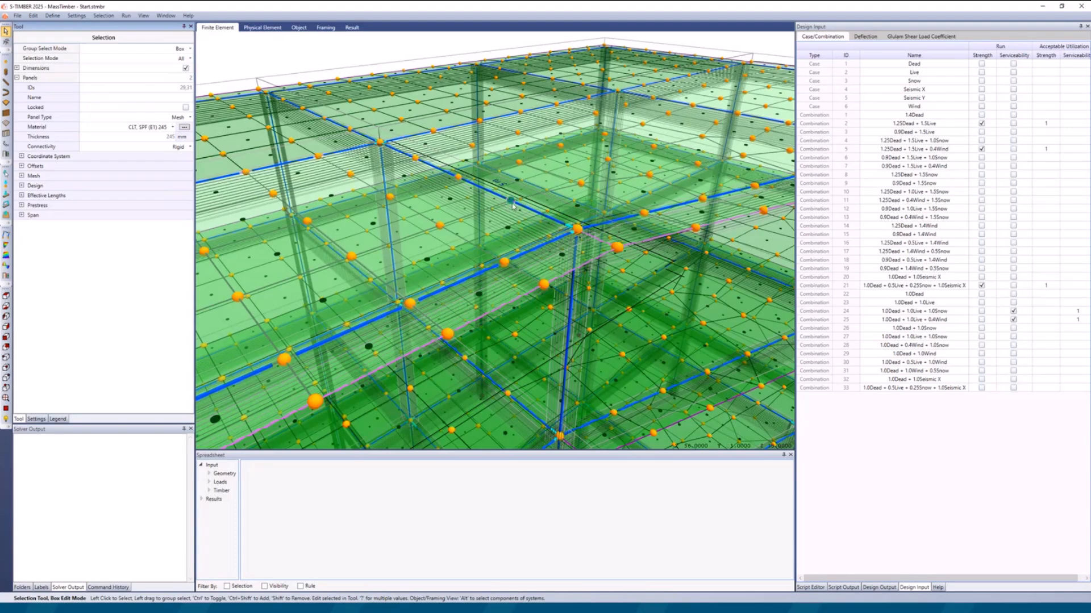
scroll(512, 205, "down", 6)
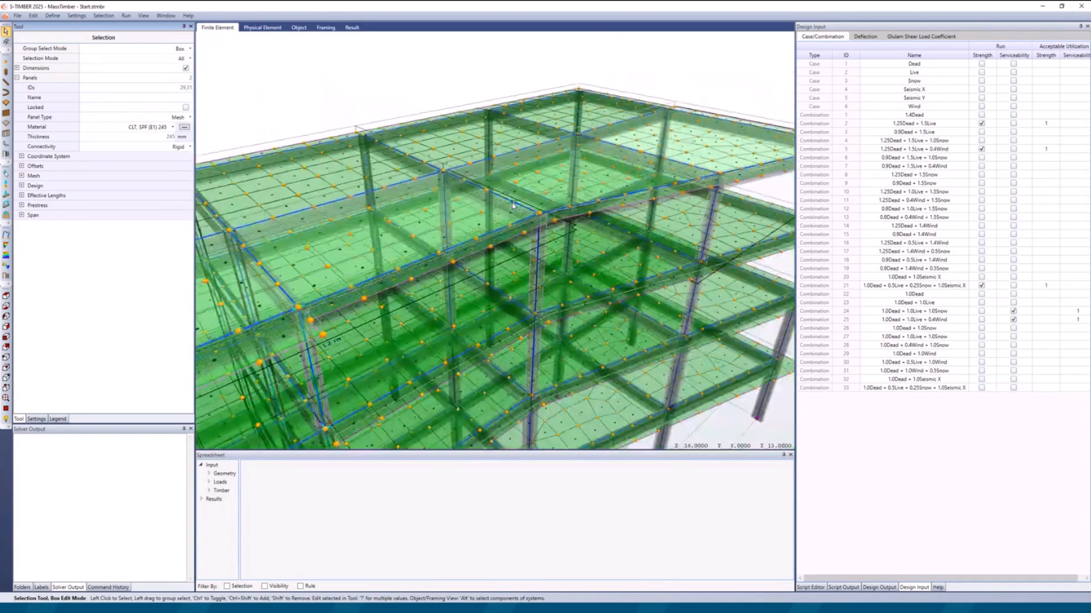
left_click(299, 28)
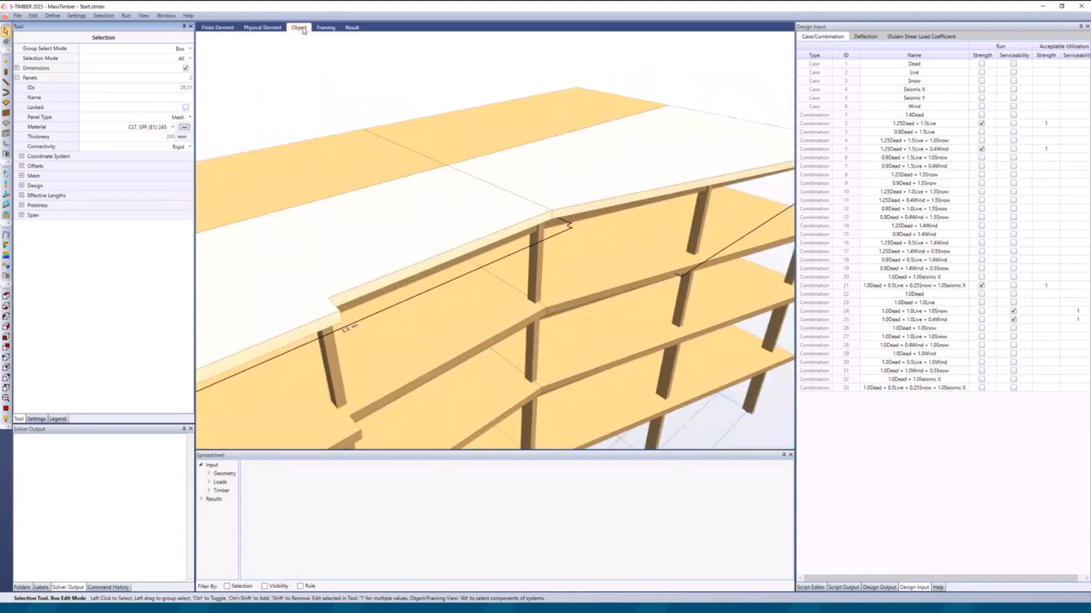
Step: Show the Moment X strip line results of Panel 29 and Panel 31 for 1.25Dead + 1.5Live + 0.4Wind
left_click(869, 588)
left_click(801, 92)
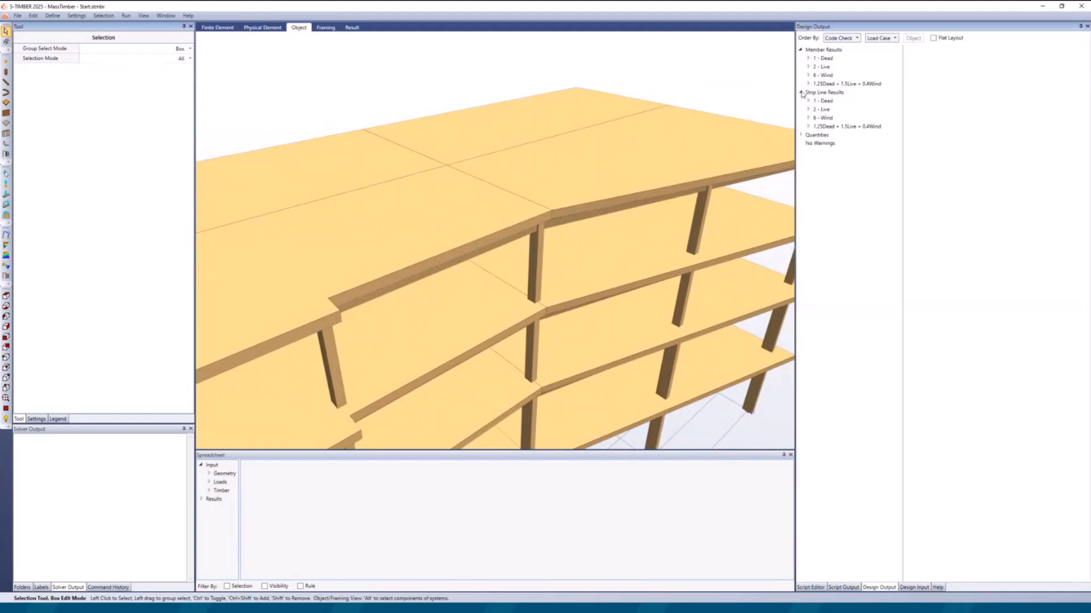
left_click(807, 126)
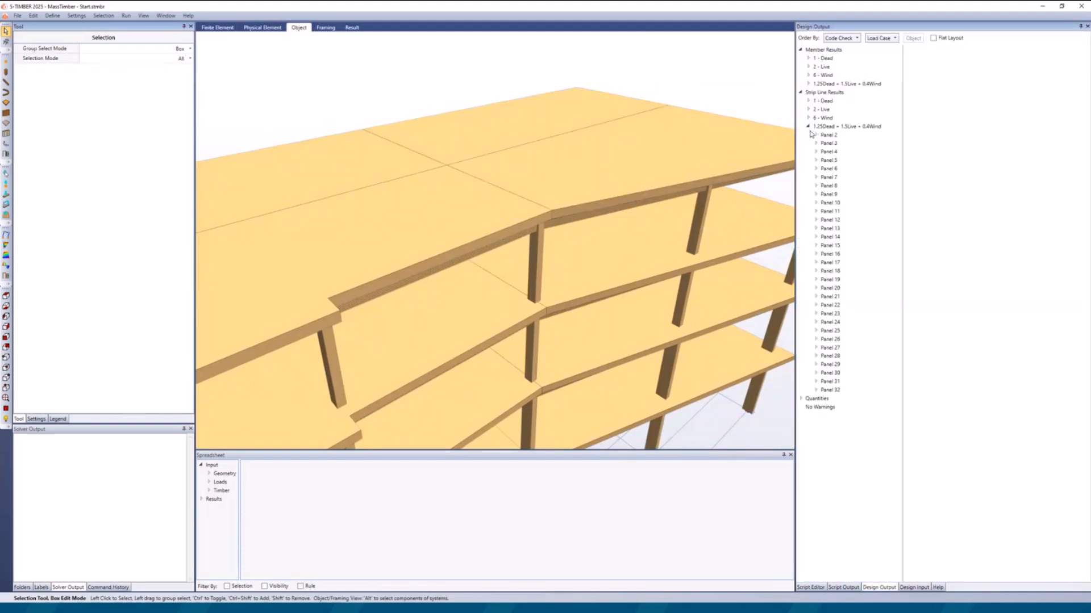
left_click(832, 365)
left_click(831, 382, "ctrl")
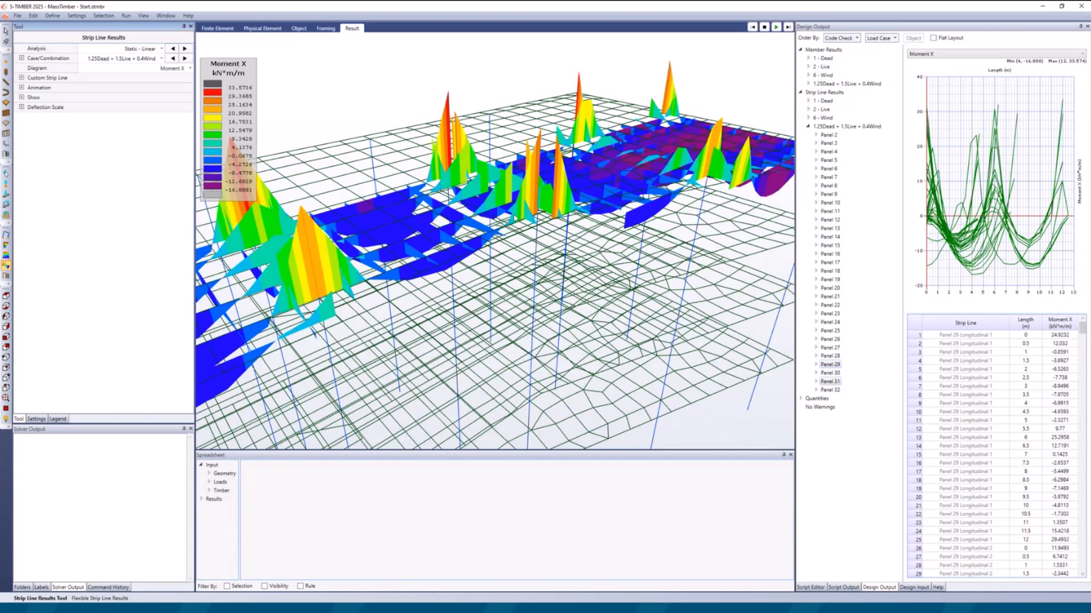
Step: Create a Pinned panel connection between the two front roof panels, 29 and 31, with automatic edge detection
left_click(299, 28)
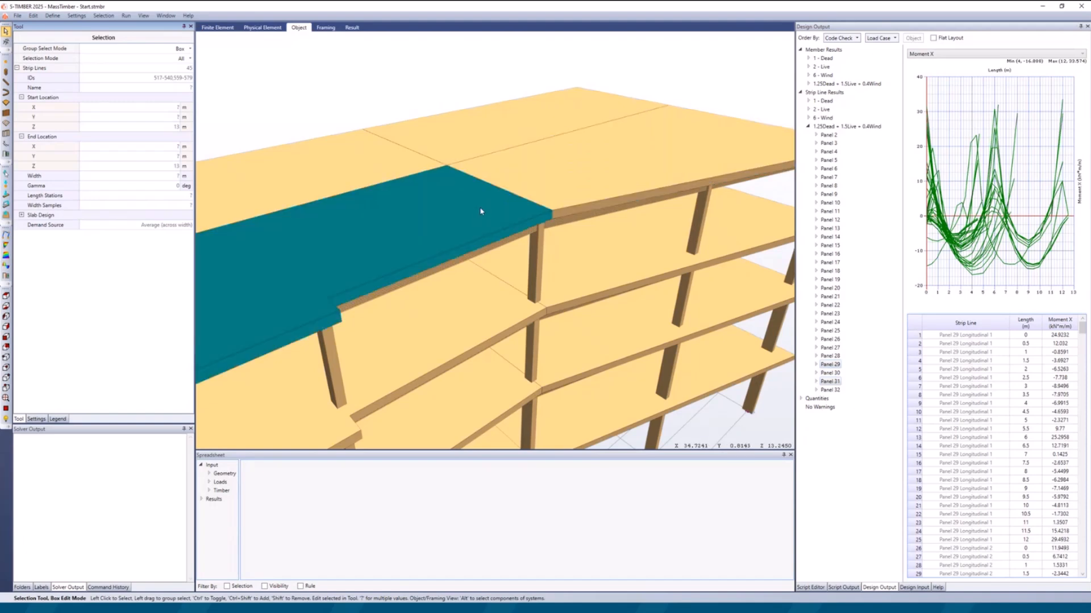
left_click(6, 154)
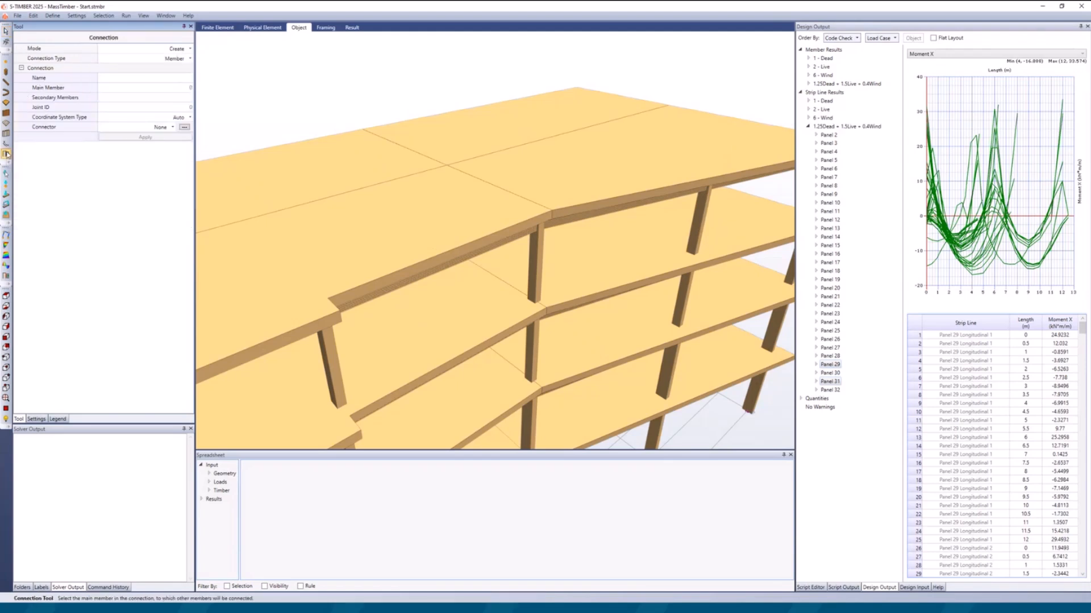
left_click(190, 59)
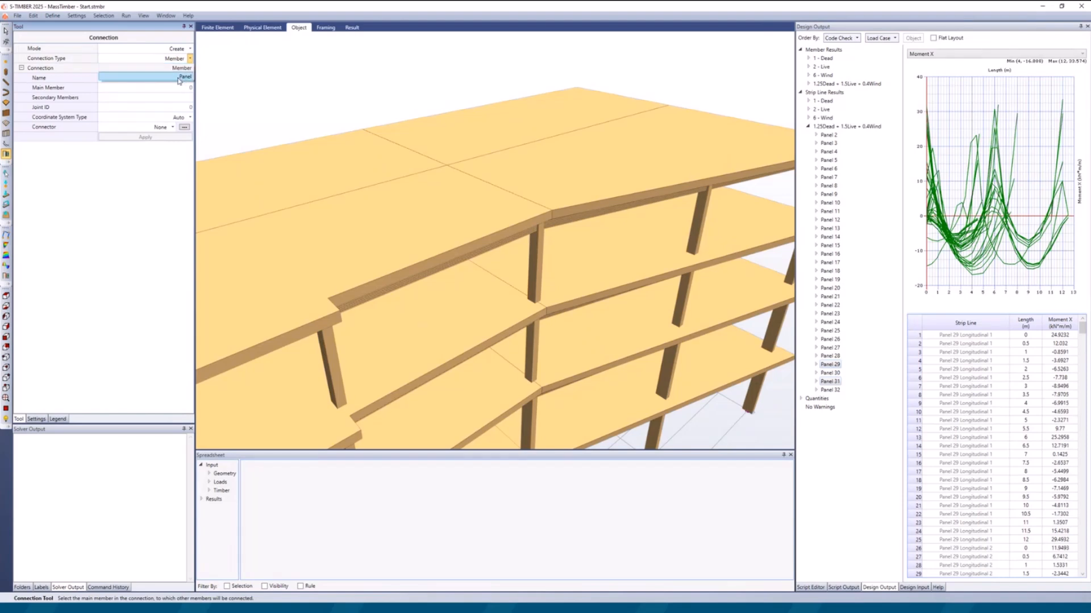
left_click(179, 79)
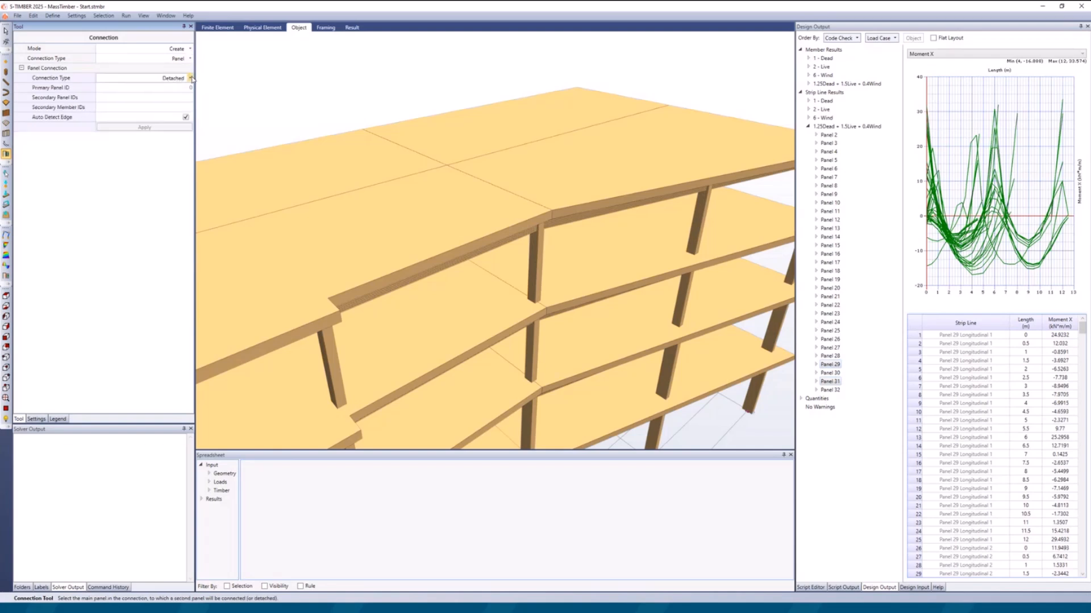
left_click(191, 78)
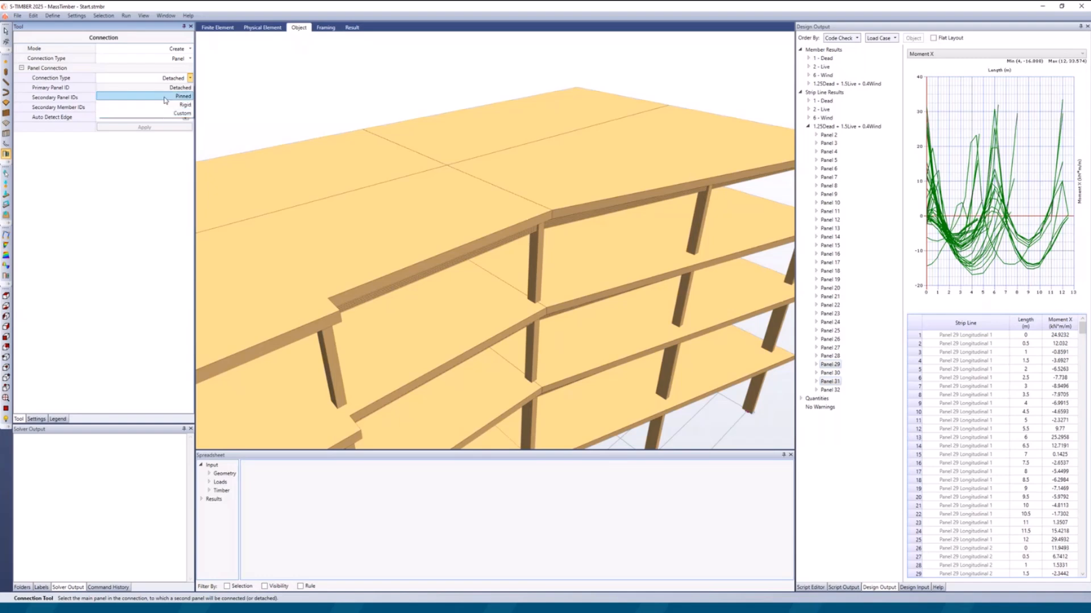
left_click(165, 100)
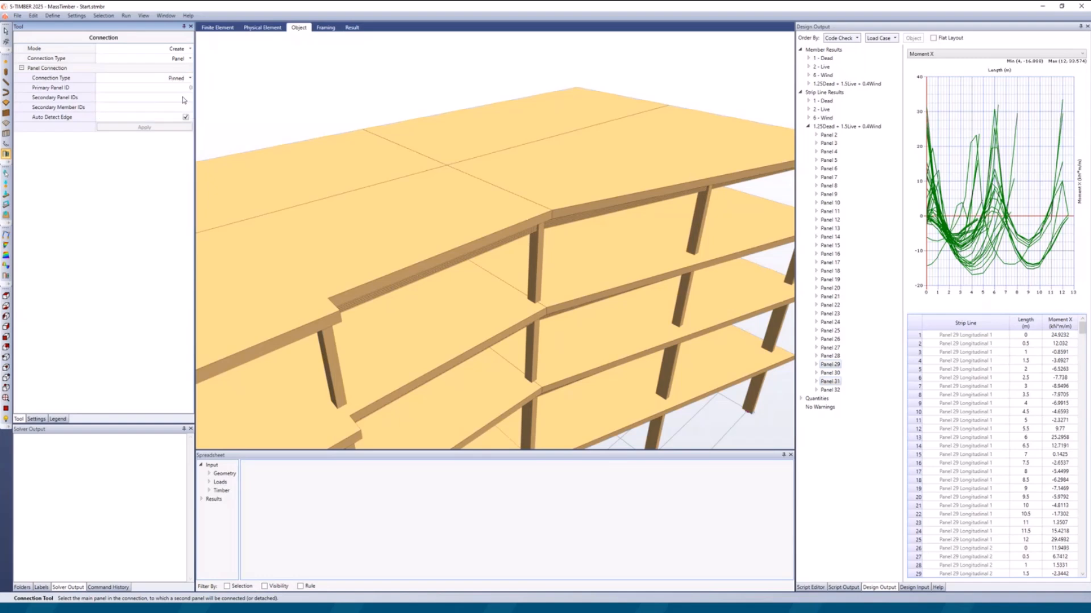
left_click(428, 224)
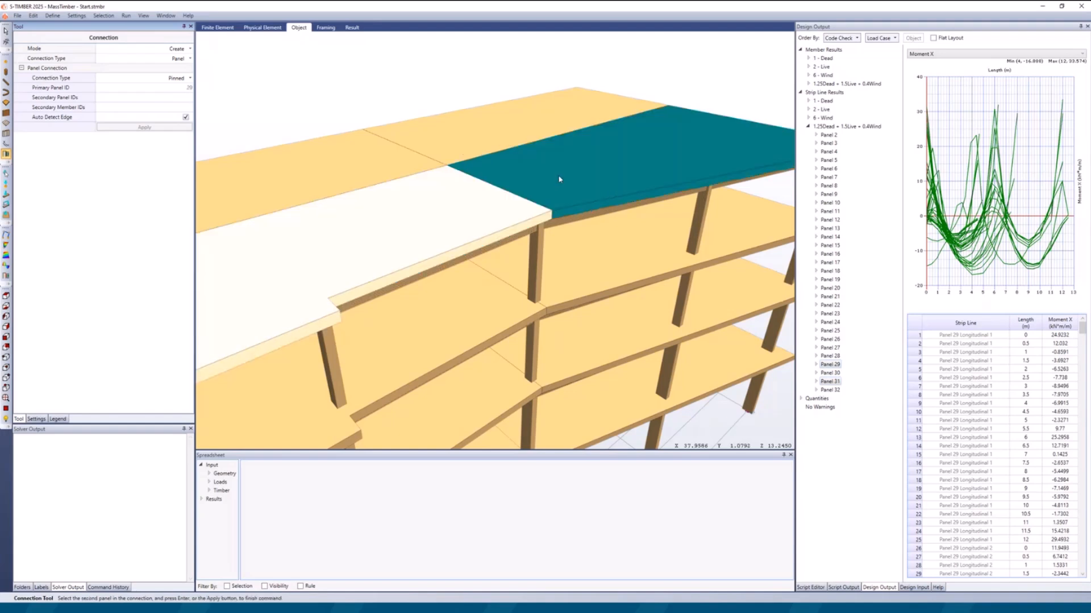
left_click(559, 177)
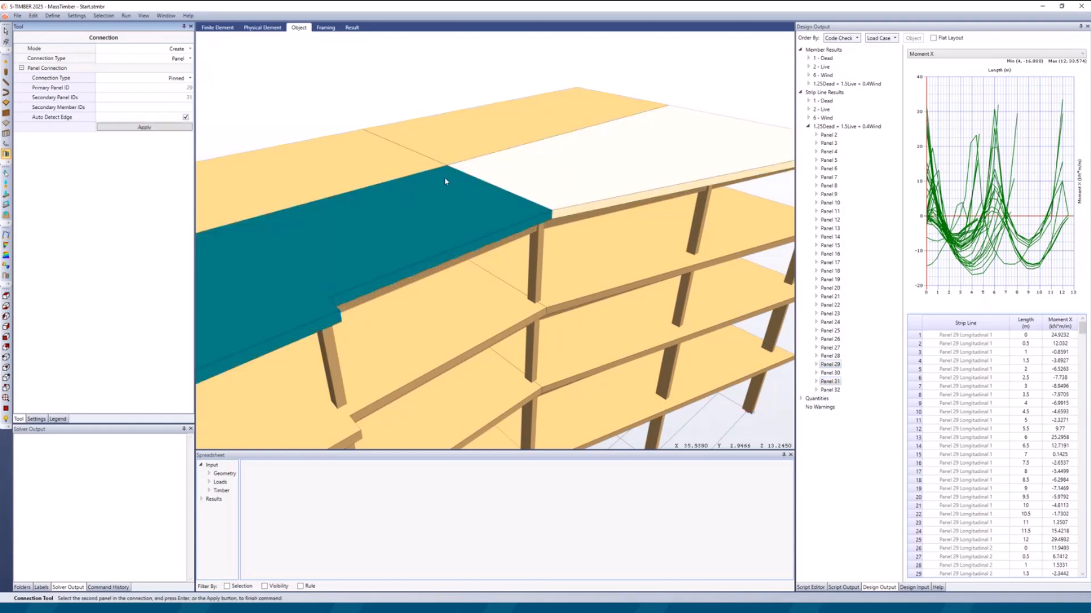
left_click(132, 129)
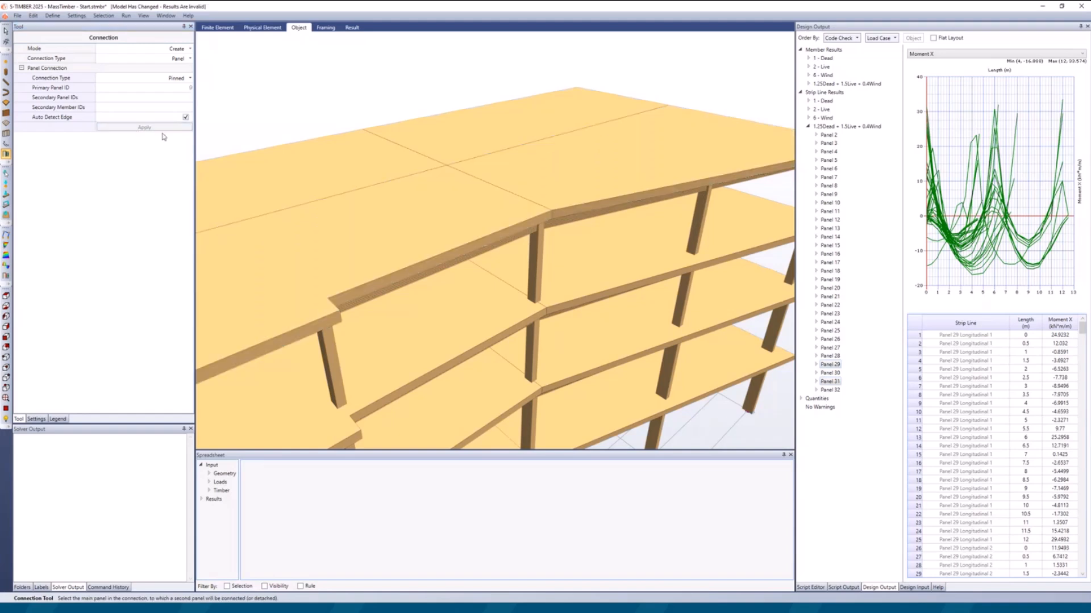
Step: Create a Pinned panel connection between the two rear roof panels that share the same joint line
left_click(284, 163)
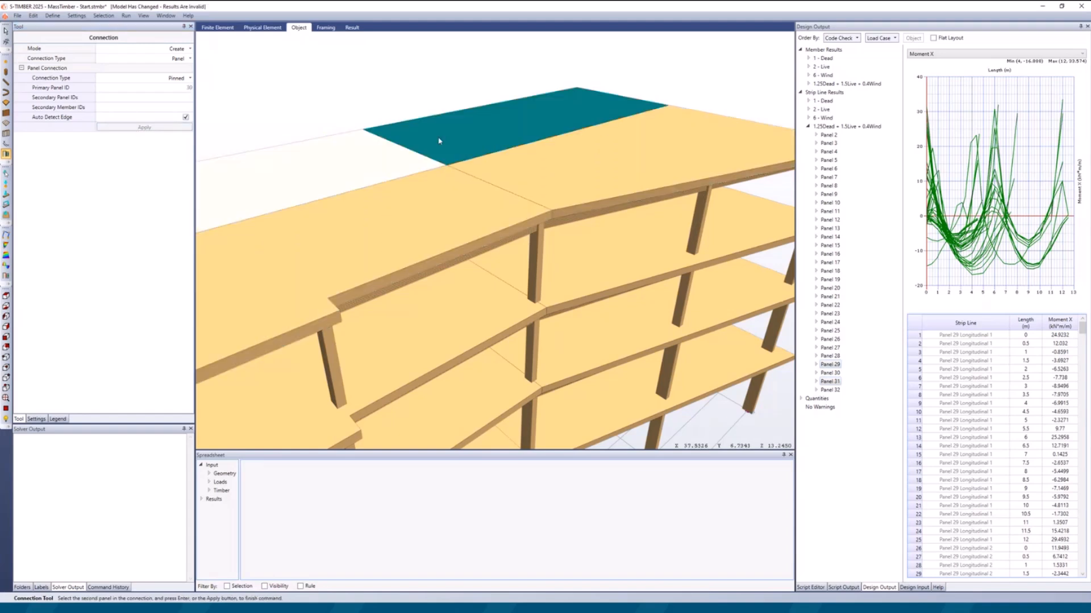
left_click(414, 139)
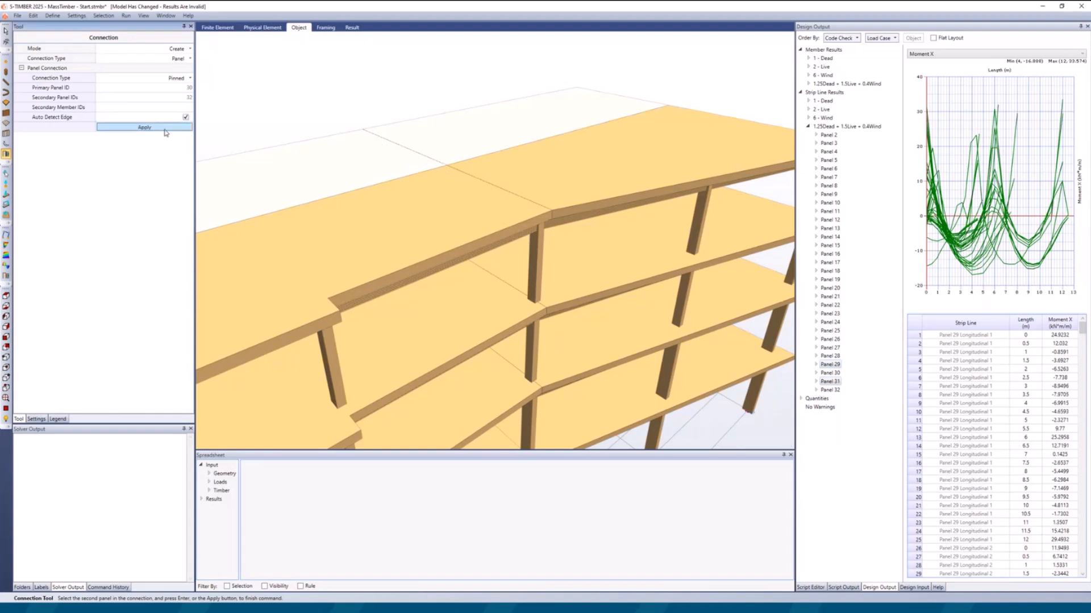
left_click(165, 133)
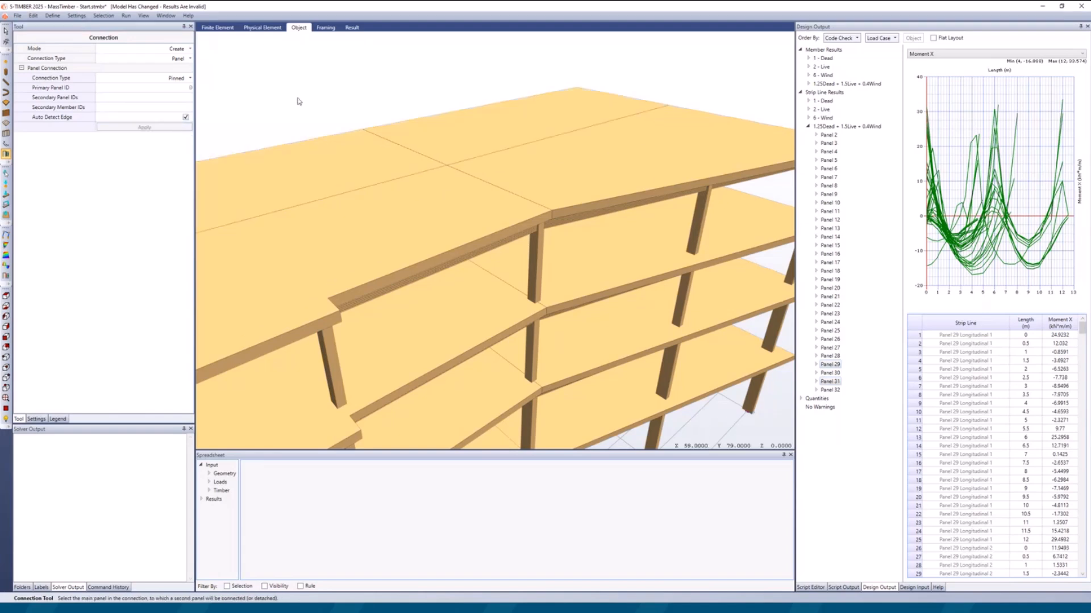
Step: Run the Static - Linear analysis of the timber model with the integrity check included
left_click(126, 15)
left_click(133, 30)
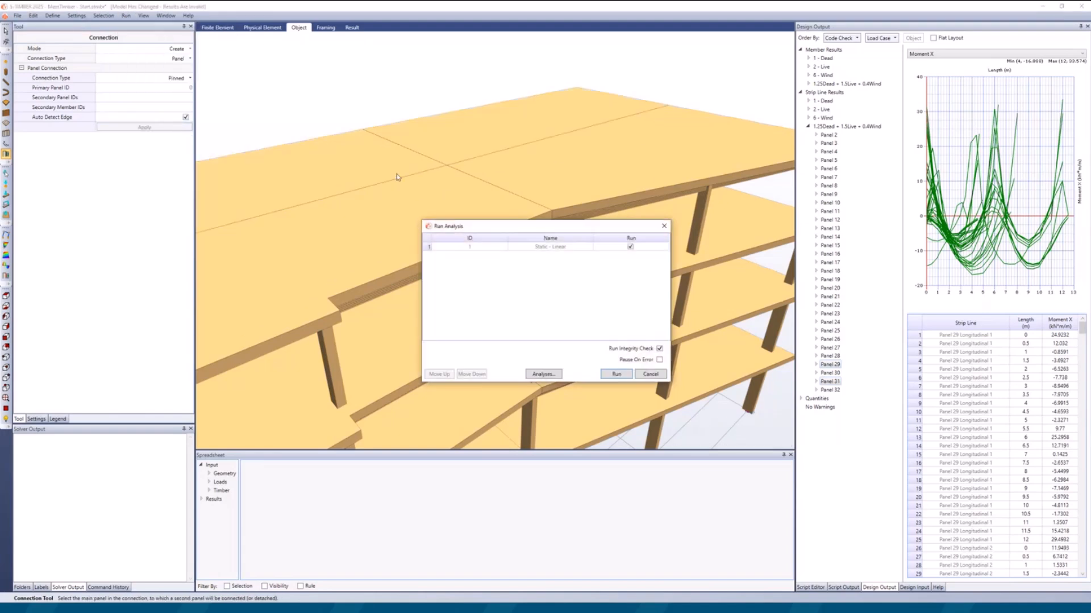
left_click(616, 374)
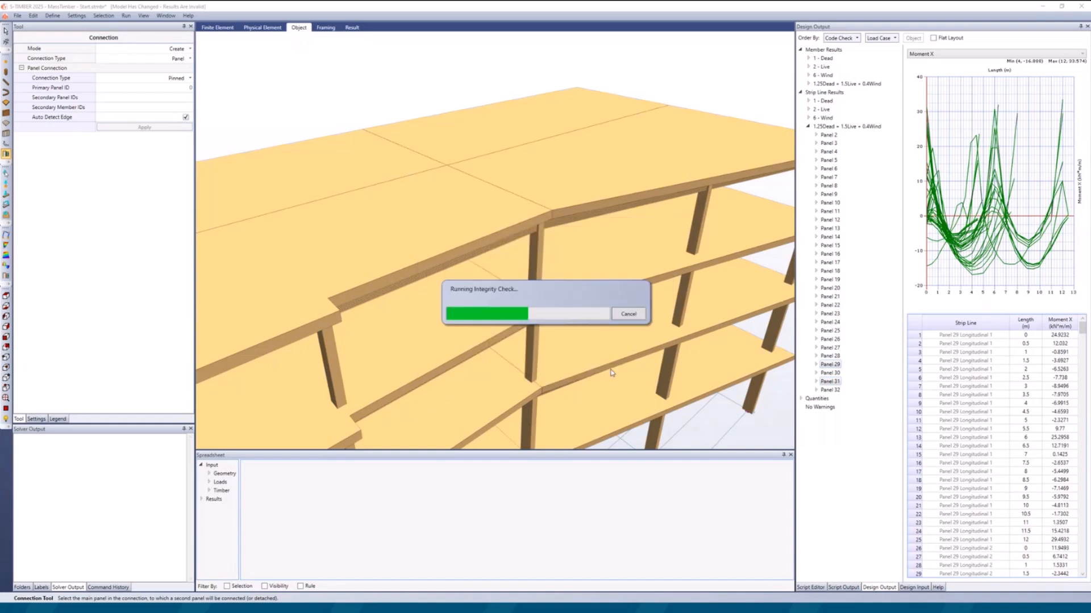
key("Return")
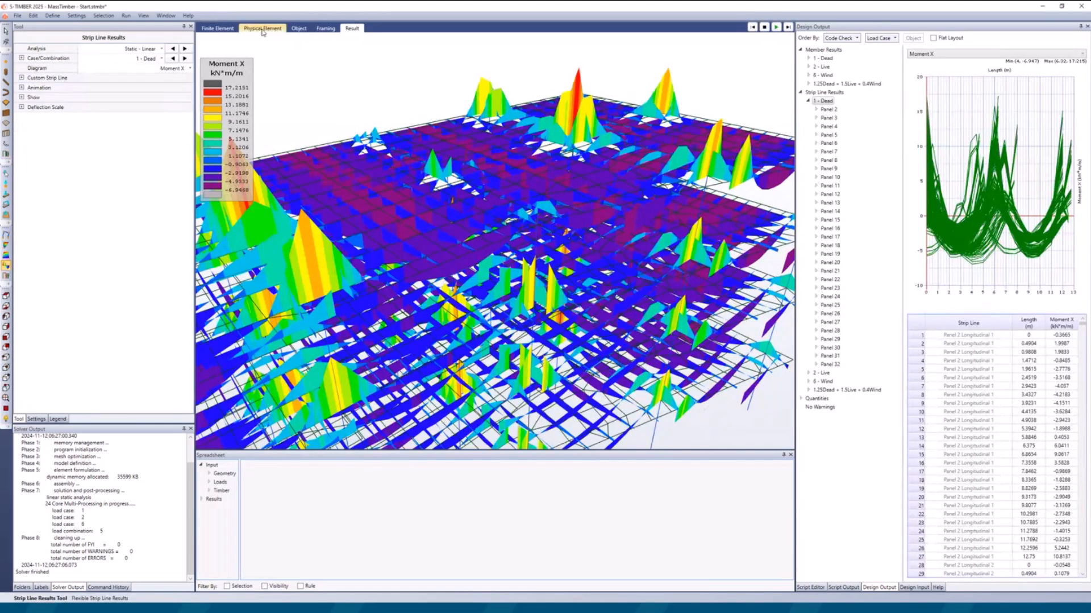
Step: Inspect the pinned connection line between the roof panels in the finite element model
left_click(233, 30)
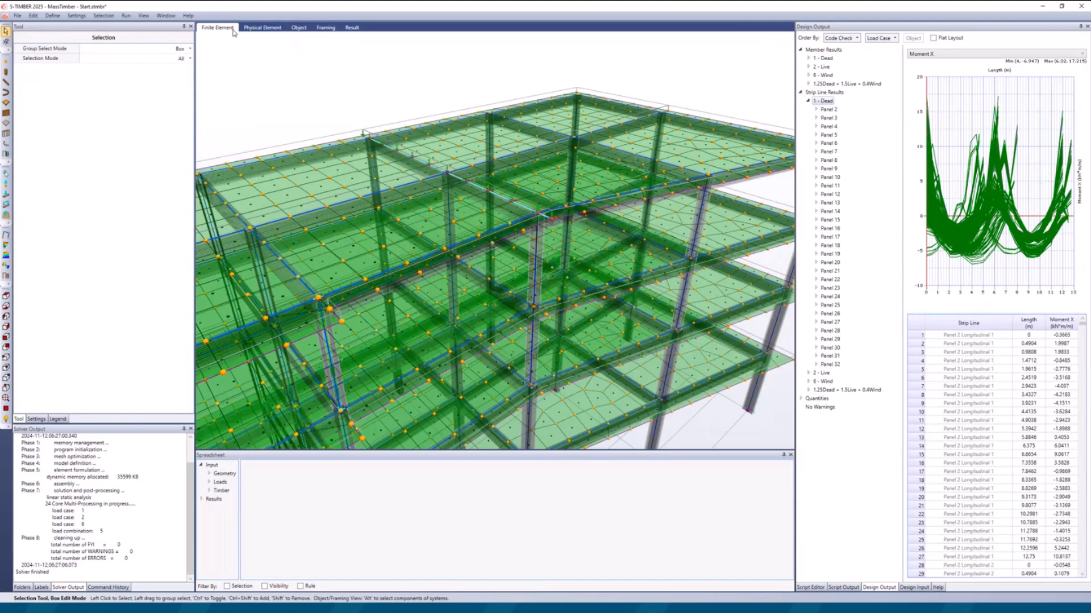
scroll(547, 237, "up", 10)
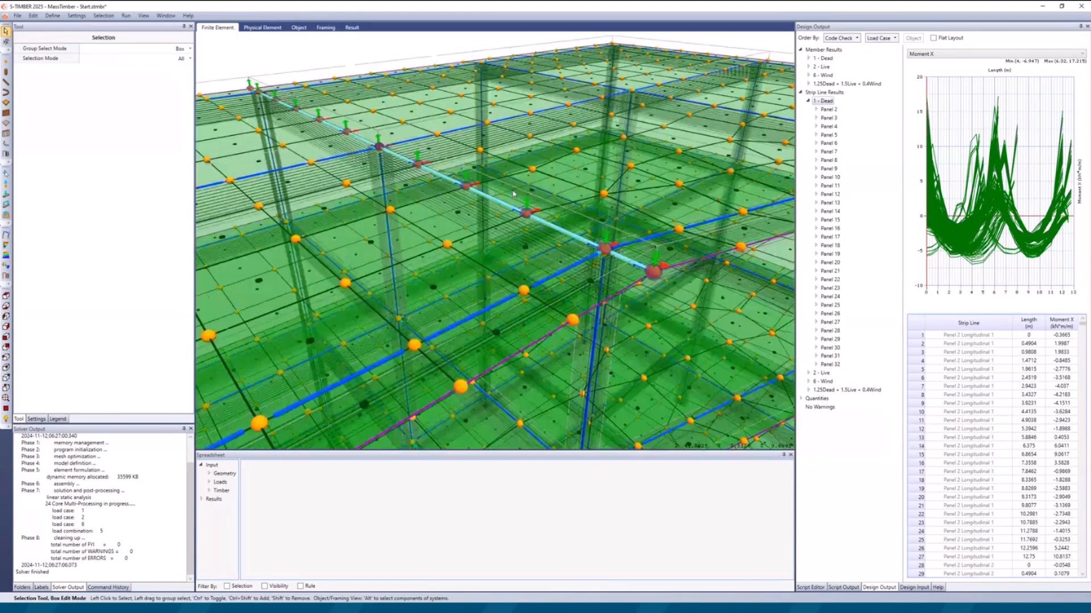
scroll(547, 237, "down", 10)
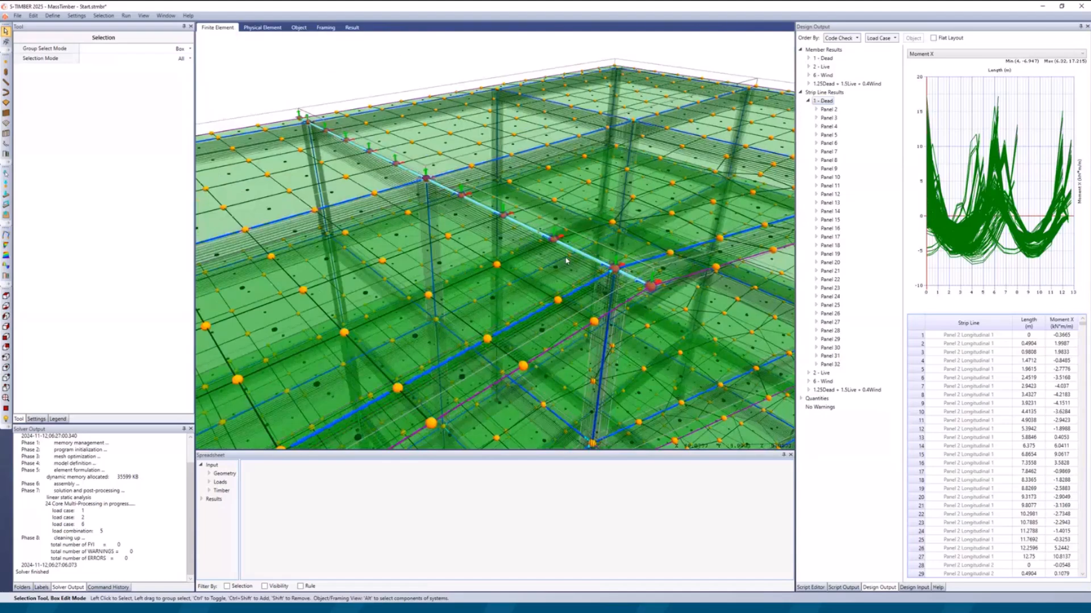
middle_click_drag(566, 261, 520, 232)
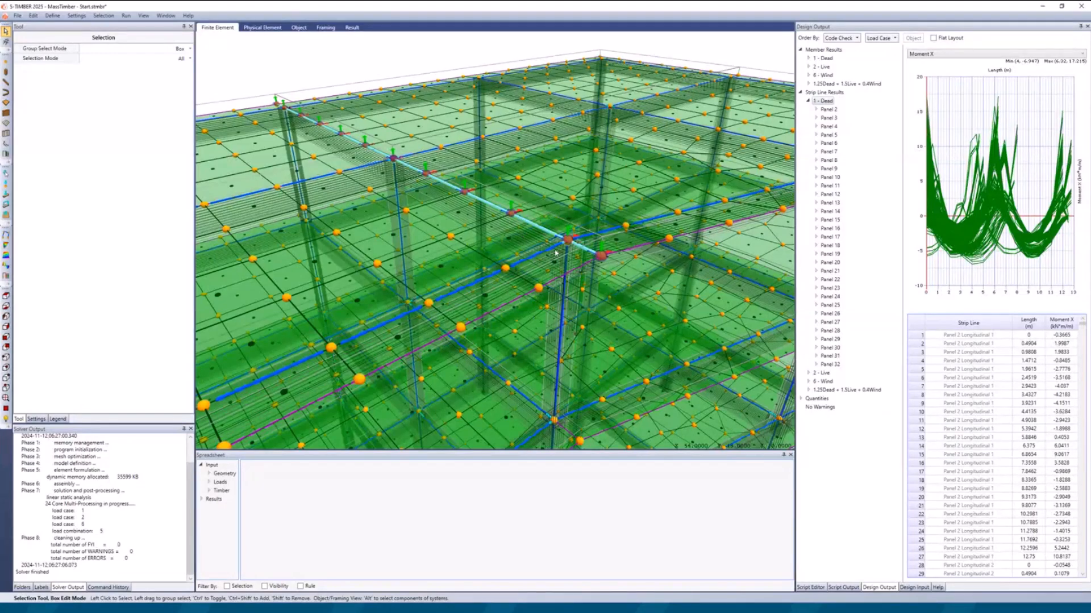
Step: Examine the Moment X strip line results of Panel 29 and Panel 31 under the Dead load case
left_click(830, 339)
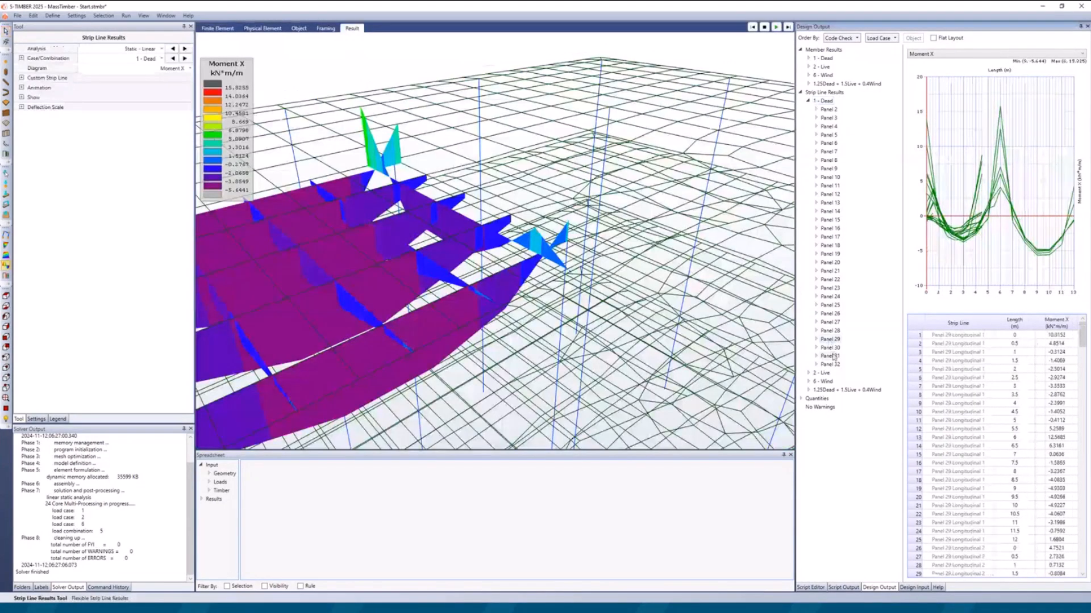
scroll(531, 196, "down", 4)
scroll(531, 196, "up", 2)
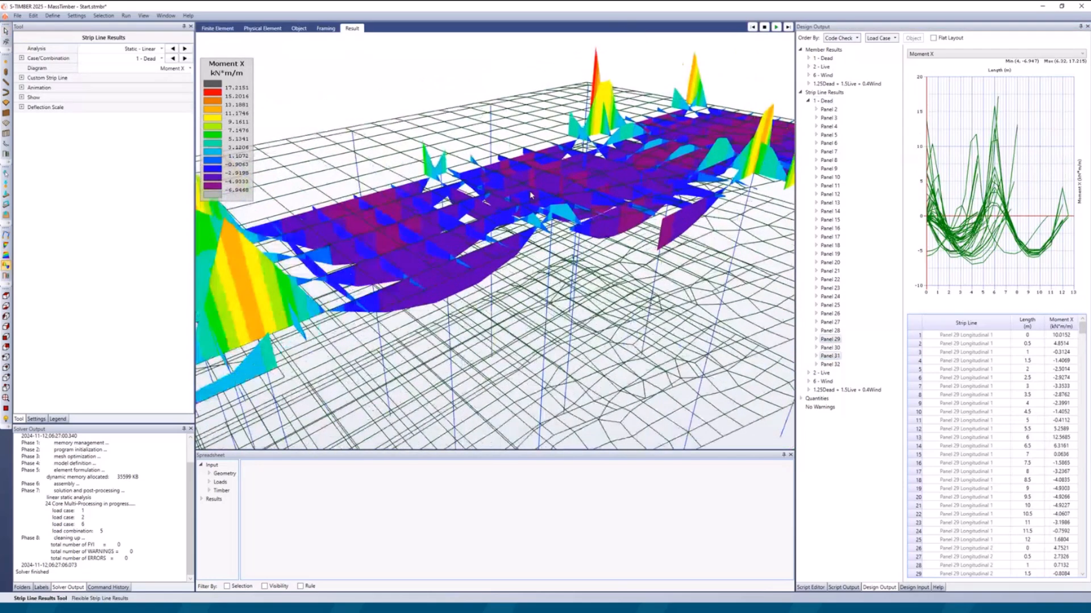
scroll(541, 197, "down", 1)
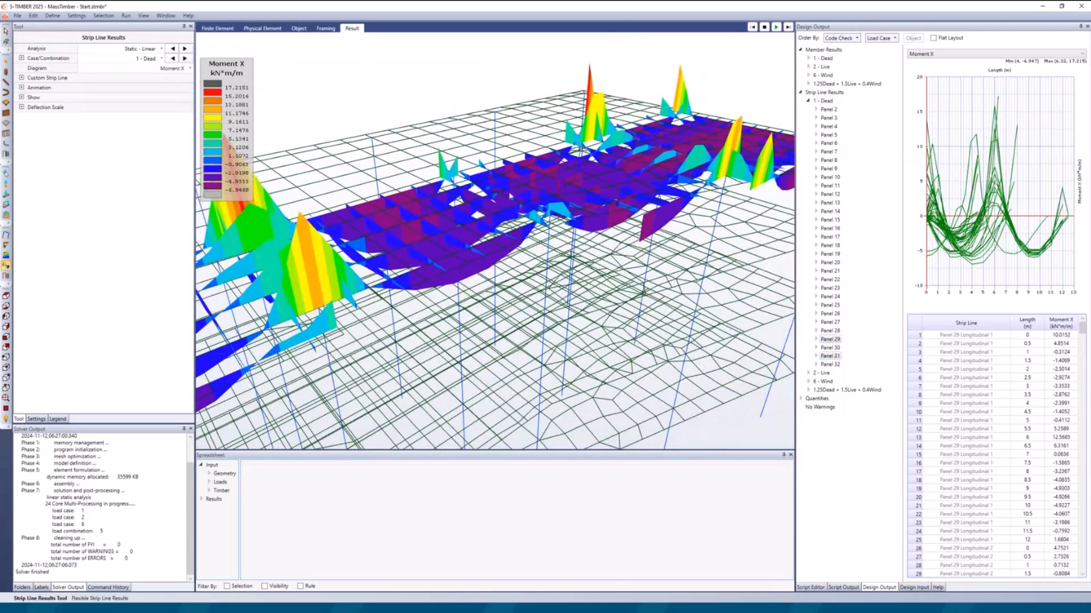
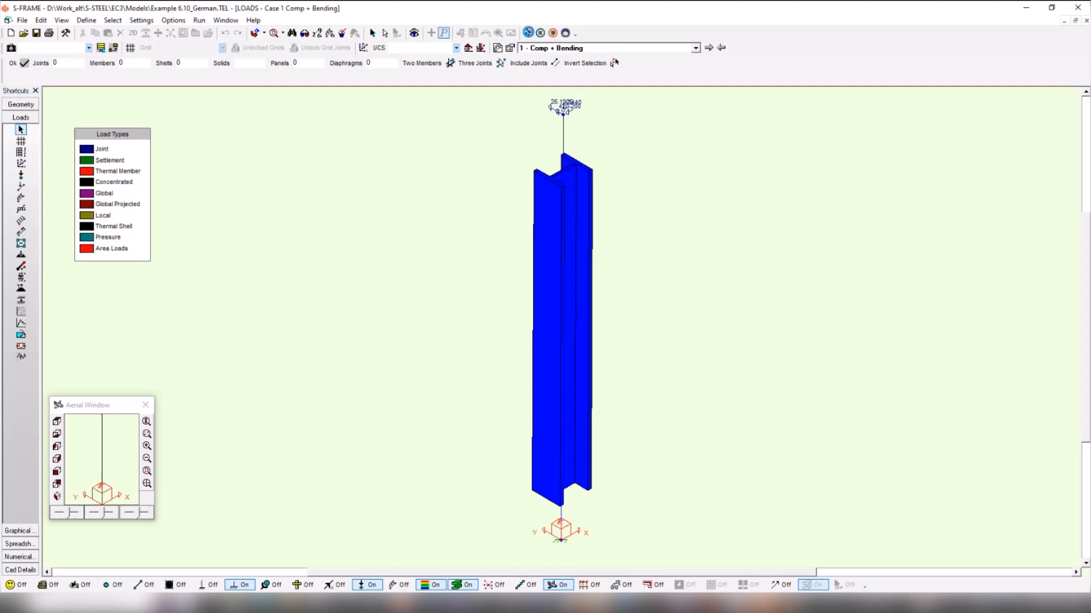
Step: In S-FRAME, run the analysis of the Example 6.10_German column and display its axial force results for Comp + Bending
left_click(527, 33)
left_click(754, 210)
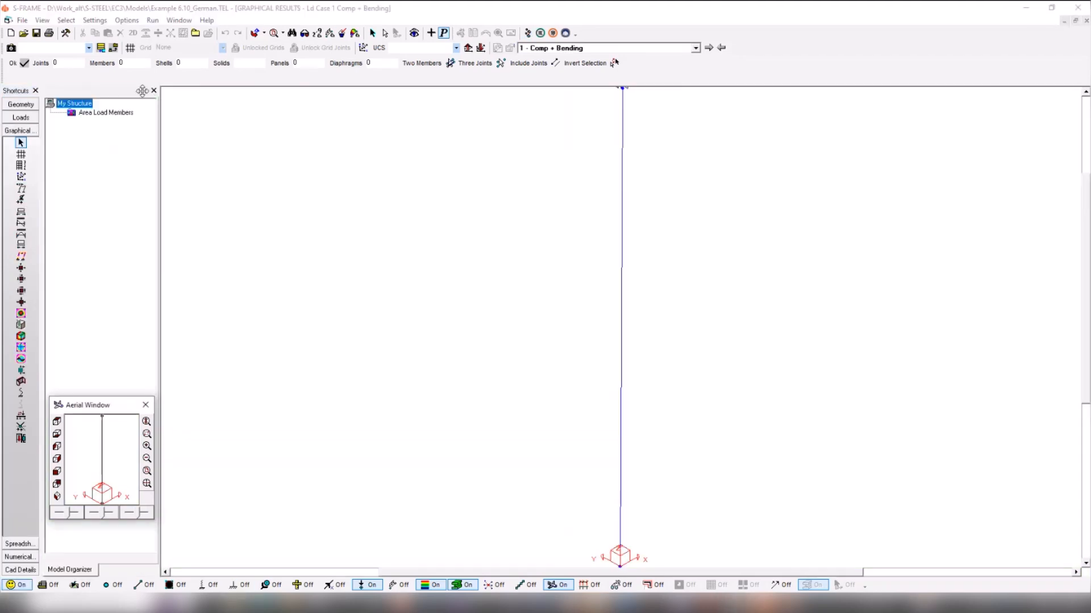
left_click(21, 211)
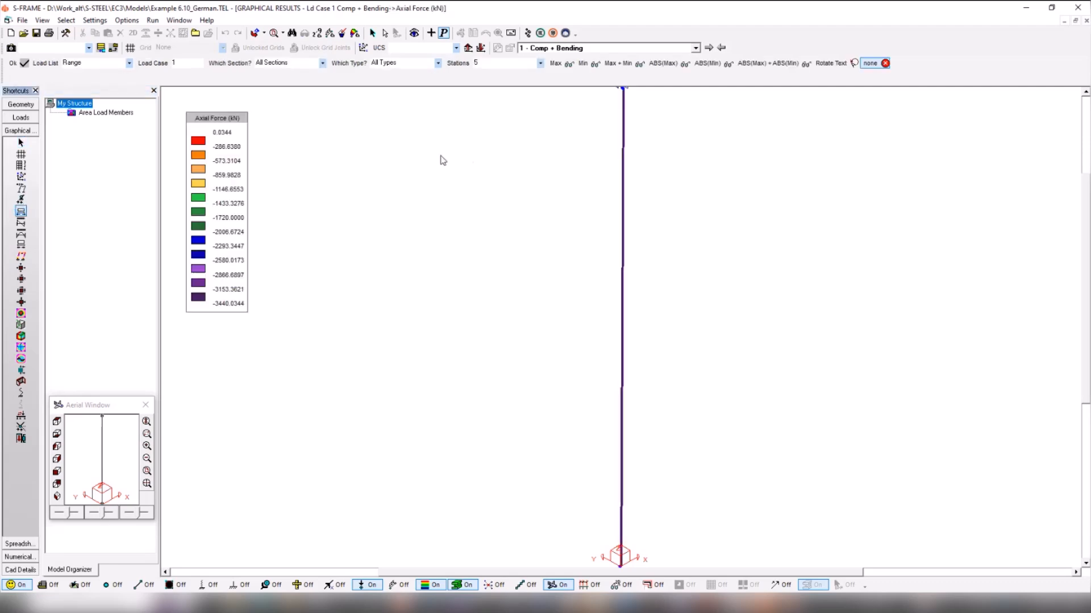
Step: Display the column's y Moment and z Moment diagrams for the Comp + Bending load case
scroll(706, 173, "up", 1)
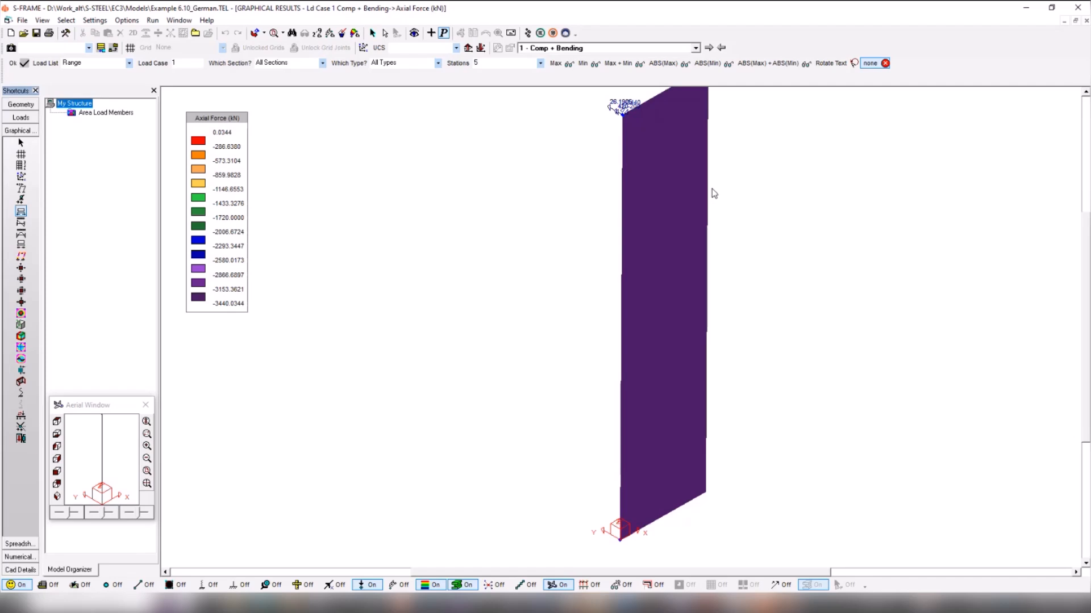
left_click(21, 234)
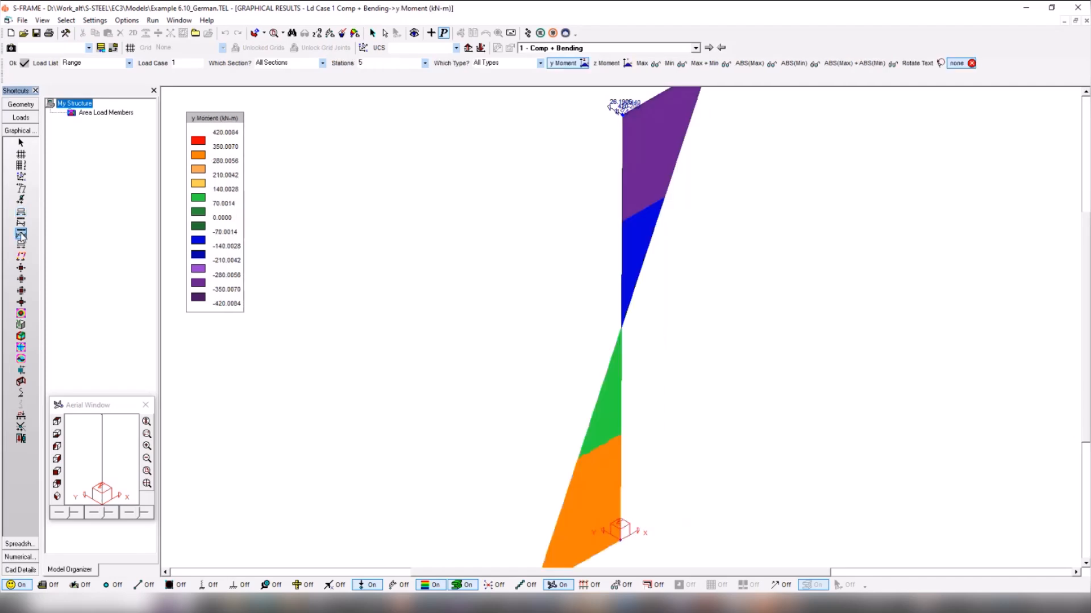
left_click(153, 90)
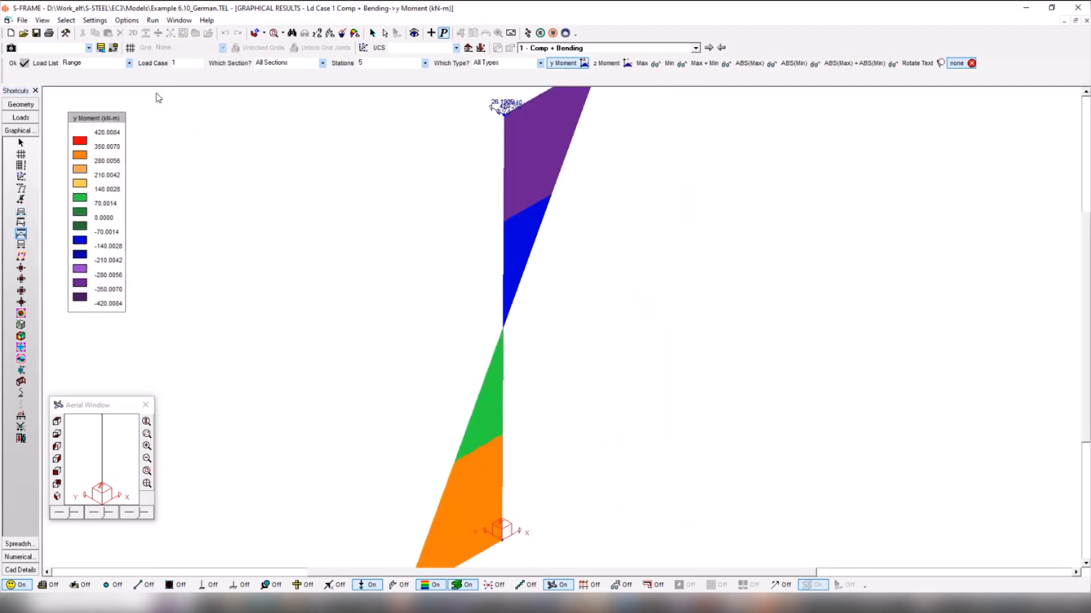
left_click(609, 63)
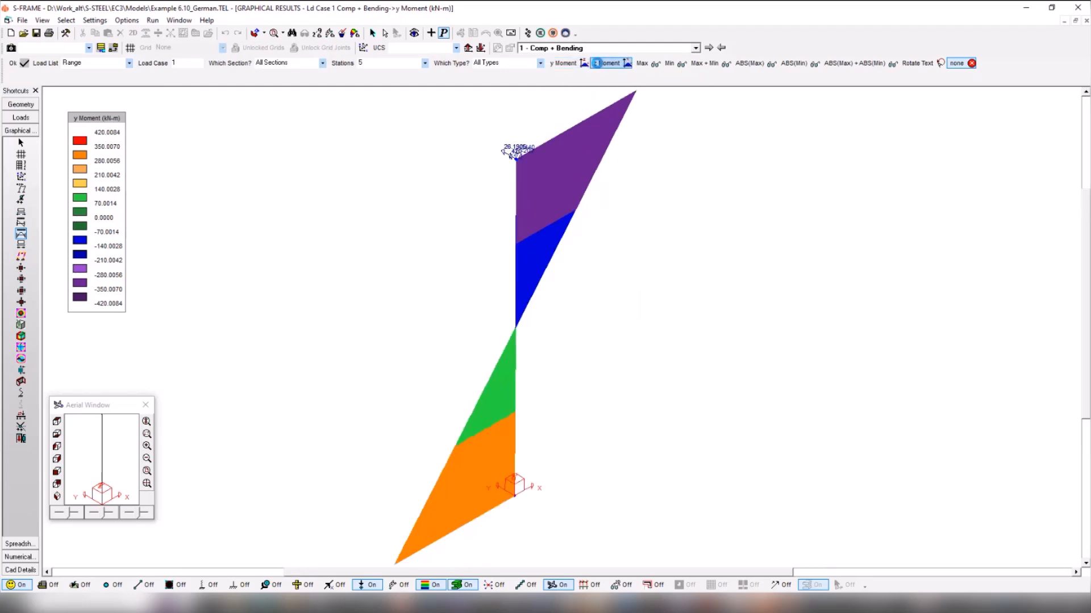
scroll(633, 184, "down", 1)
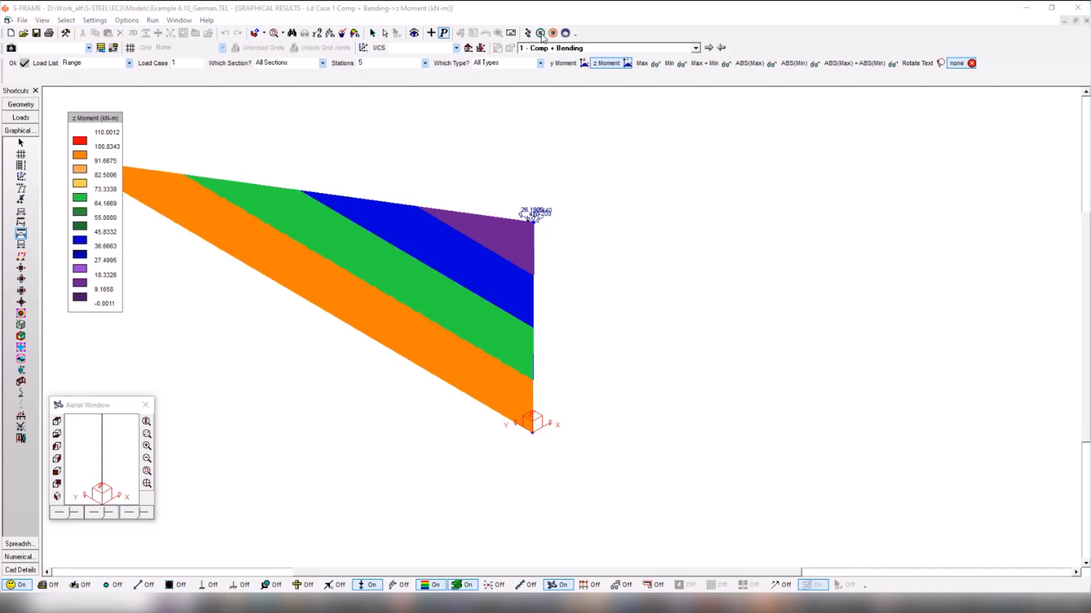
Step: Enter the S-STEEL code check environment and send the column to the Scratch Pad
left_click(152, 20)
left_click(177, 87)
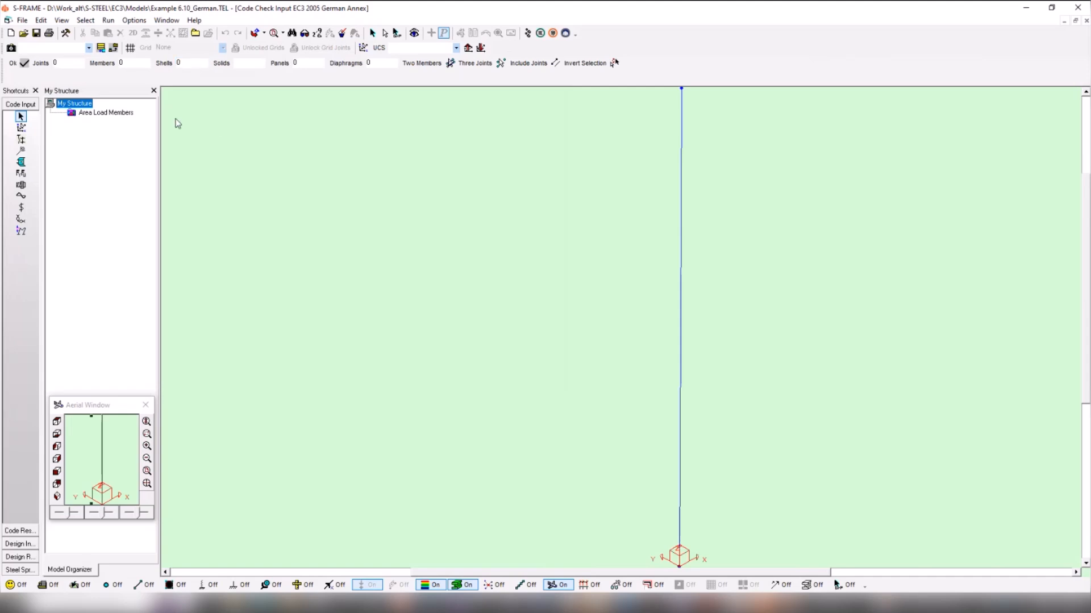
left_click(154, 91)
scroll(228, 223, "down", 1)
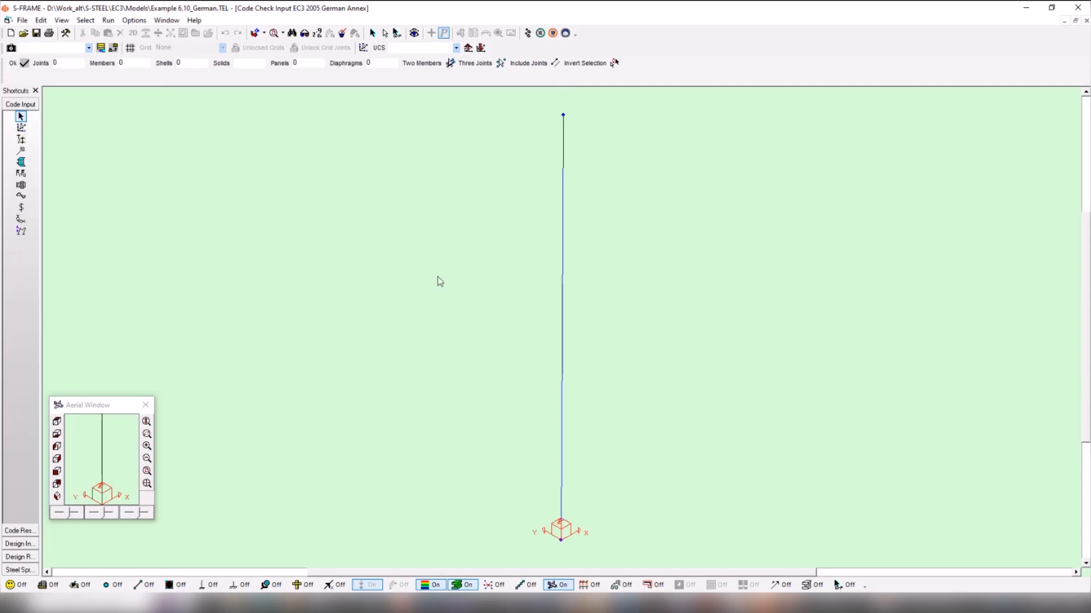
right_click(562, 269)
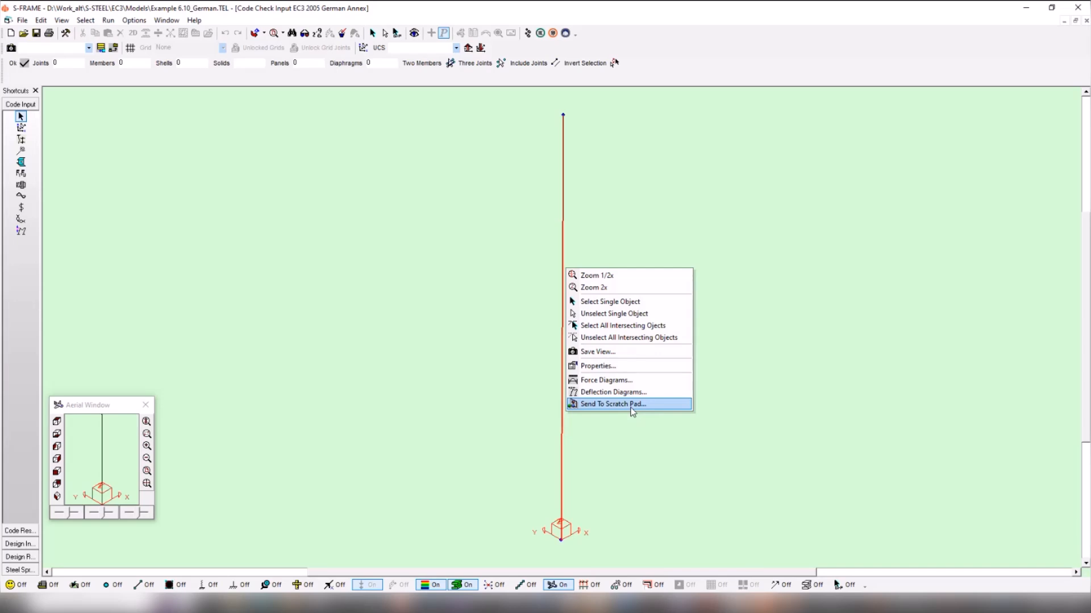
left_click(610, 405)
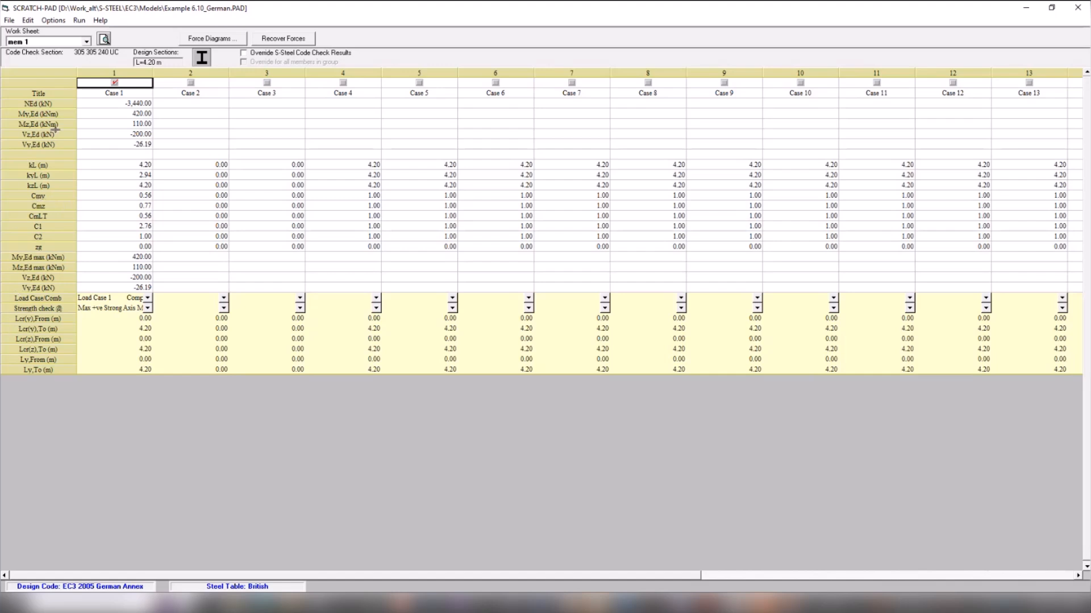
Step: Activate Case 2 with Load Case 1 (Comp + Bending) and the maximum positive strong axis moment as its strength check
left_click(191, 83)
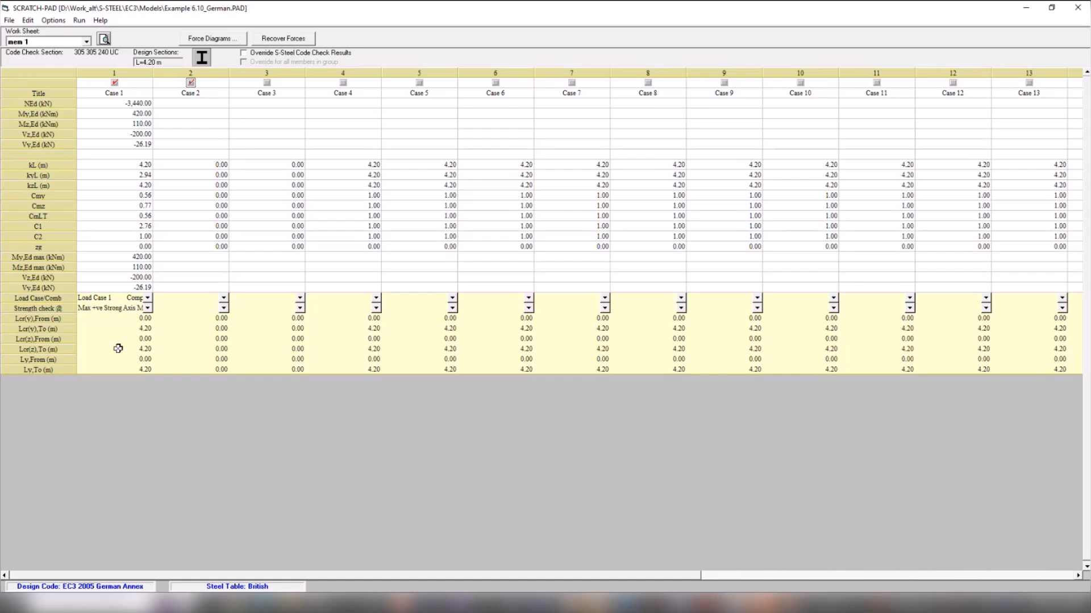
left_click(224, 299)
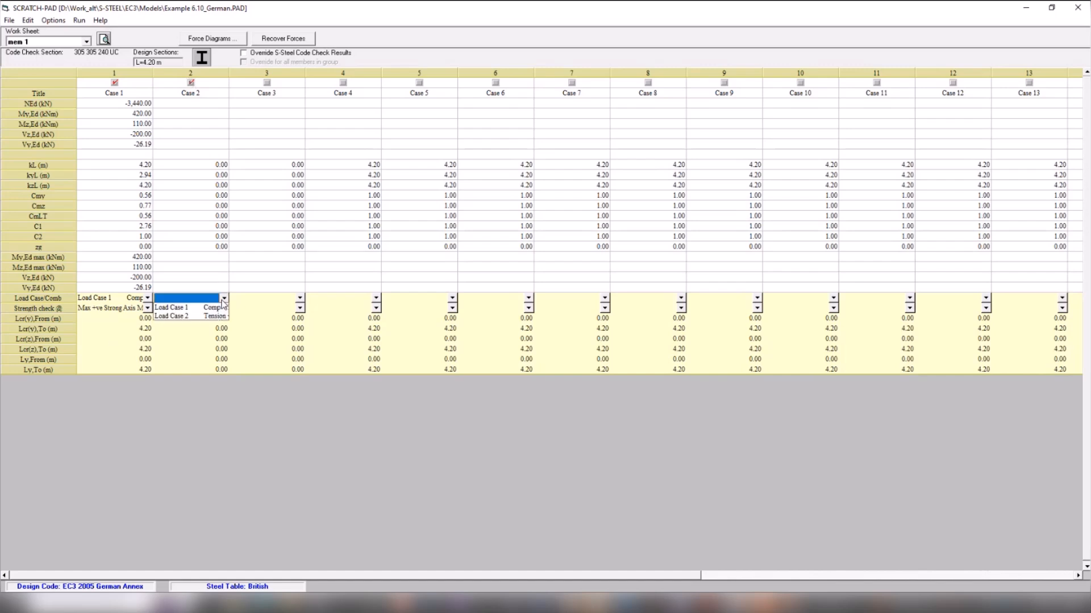
left_click(202, 309)
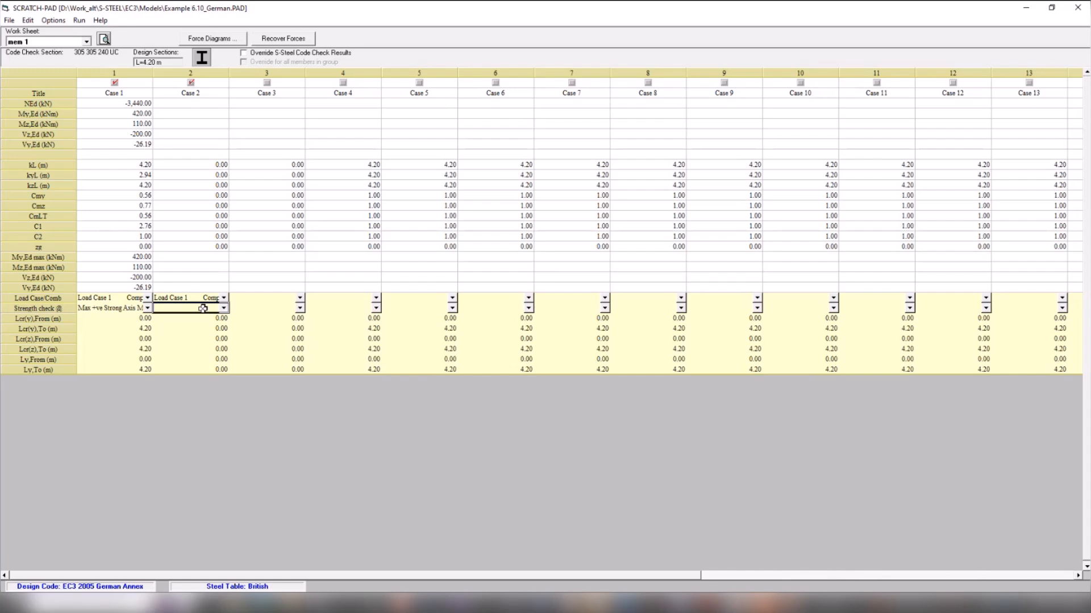
left_click(223, 309)
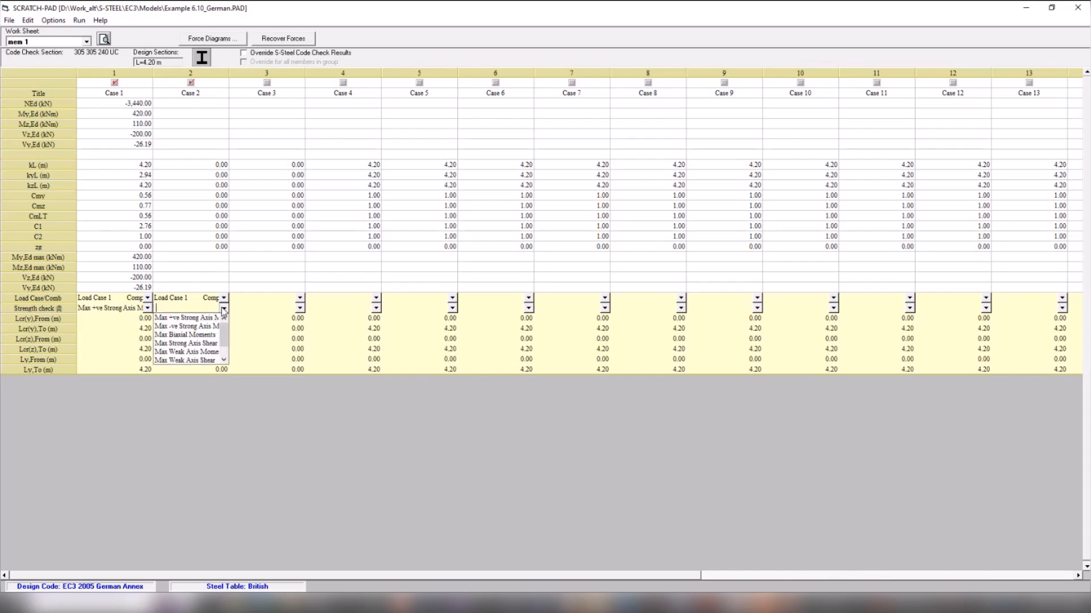
left_click(205, 319)
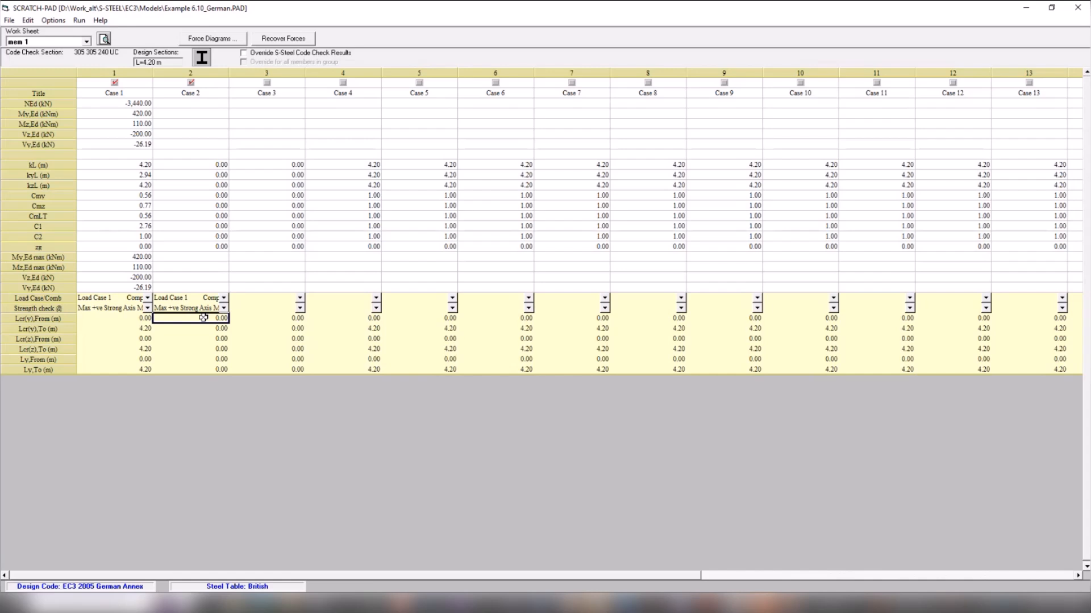
Step: Set Case 2's strong axis, weak axis and lateral-torsional buckling end positions to 4.2 m and recover the forces
left_click(217, 330)
double_click(217, 331)
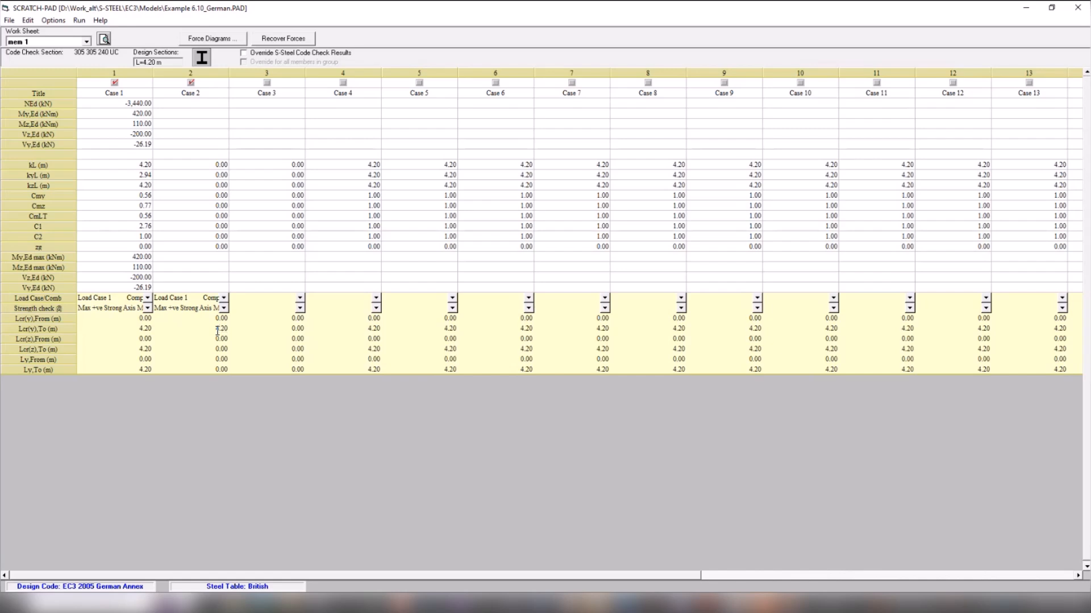
left_click(212, 350)
type("4.2")
left_click(283, 39)
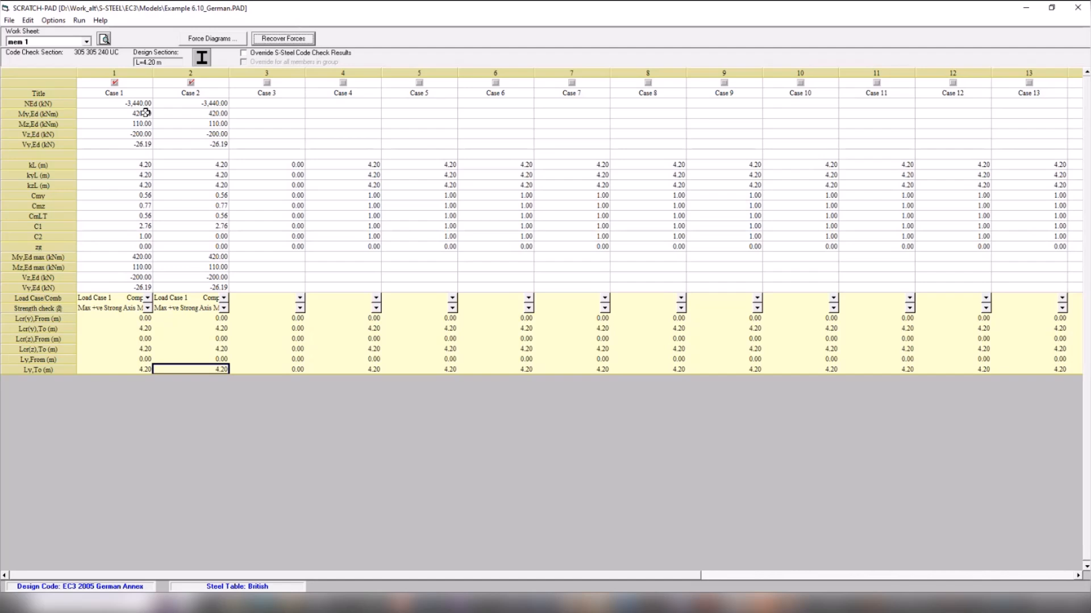
Step: Turn on Descriptive Headers and set Case 1's strong axis effective buckling length to 2.94 m
left_click(42, 174)
left_click(54, 20)
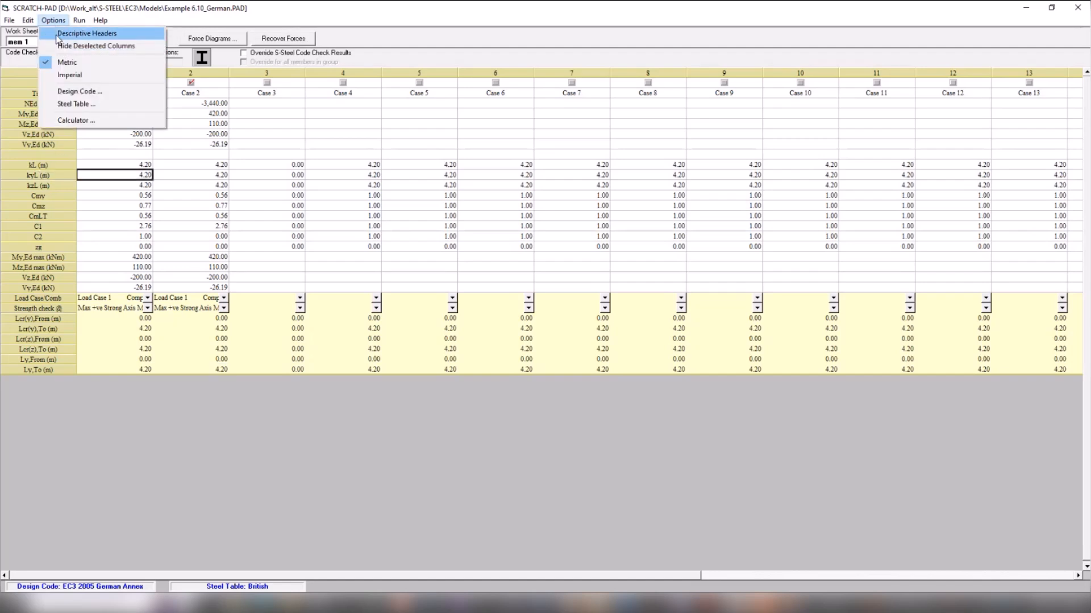
left_click(57, 34)
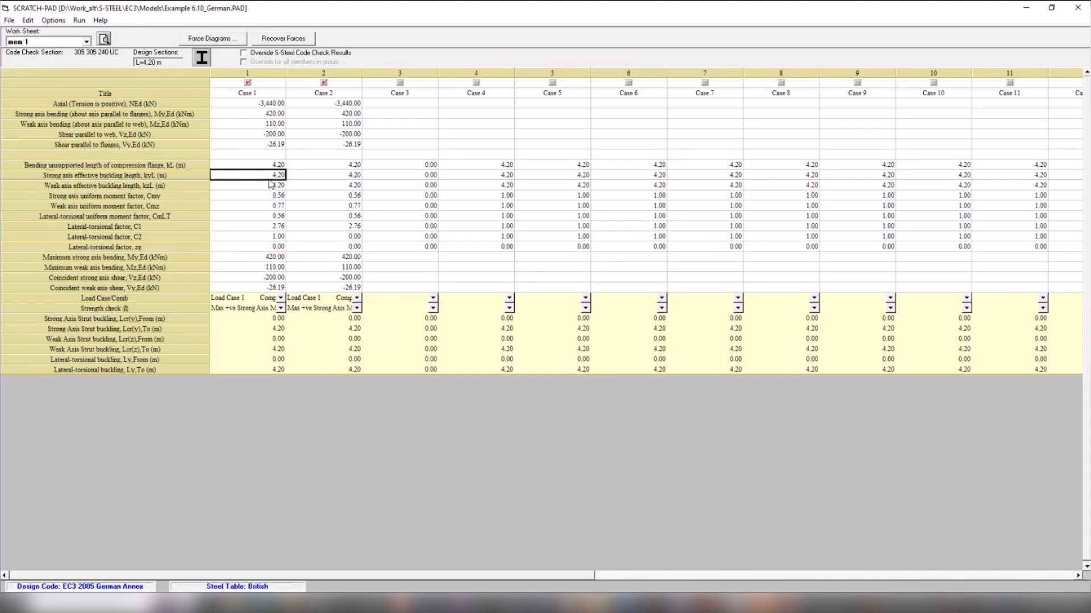
type("2.94")
Step: Generate the Scratch-Pad code details and compare the biaxial bending and axial force stability checks of Case 1 and Case 2
left_click(80, 20)
left_click(84, 33)
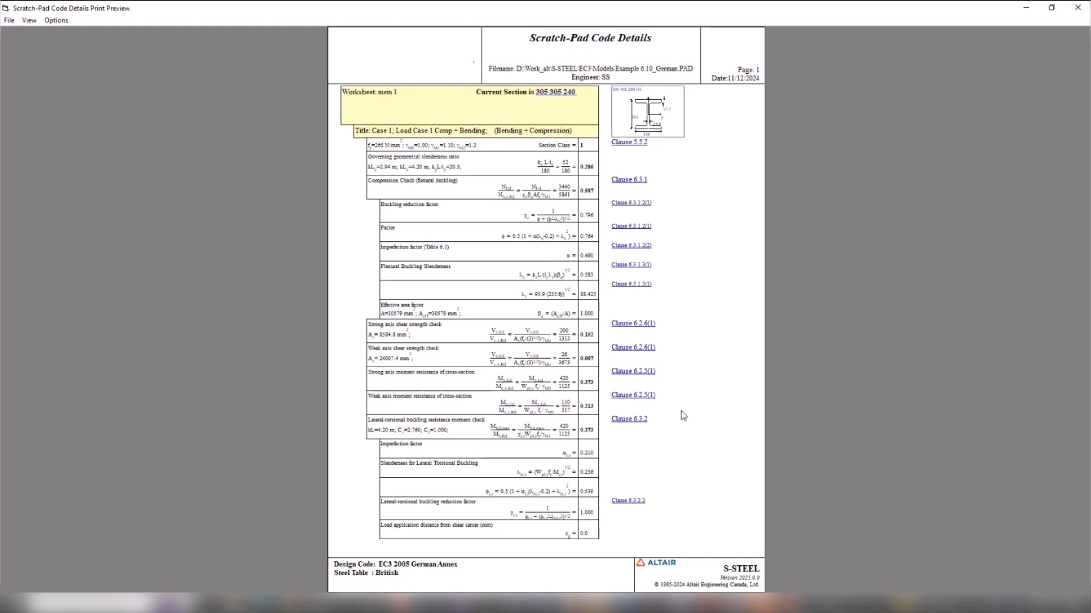
key("Page_Down")
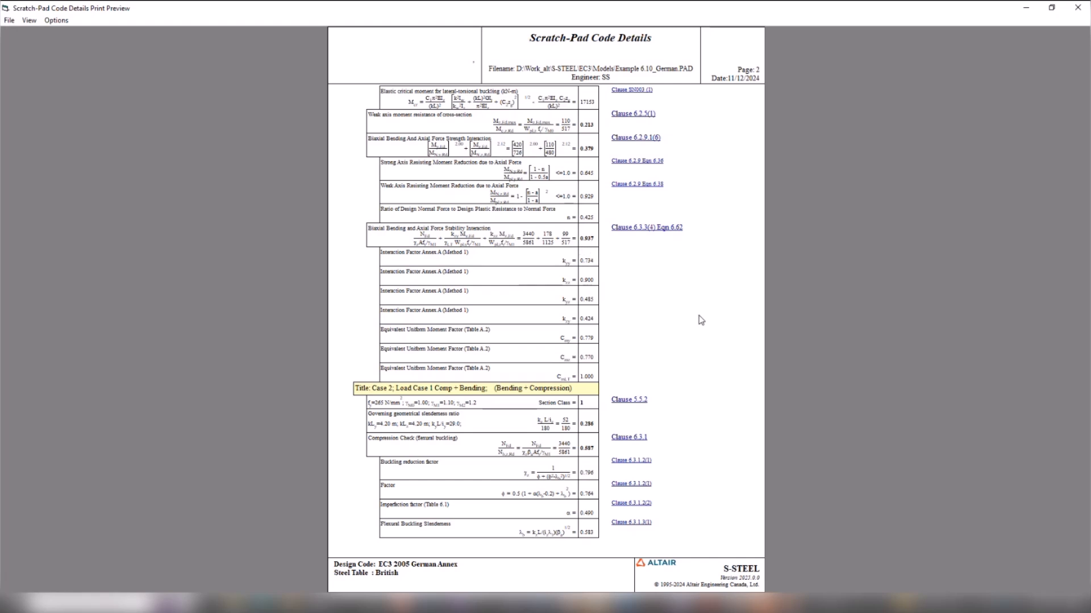
key("Page_Down")
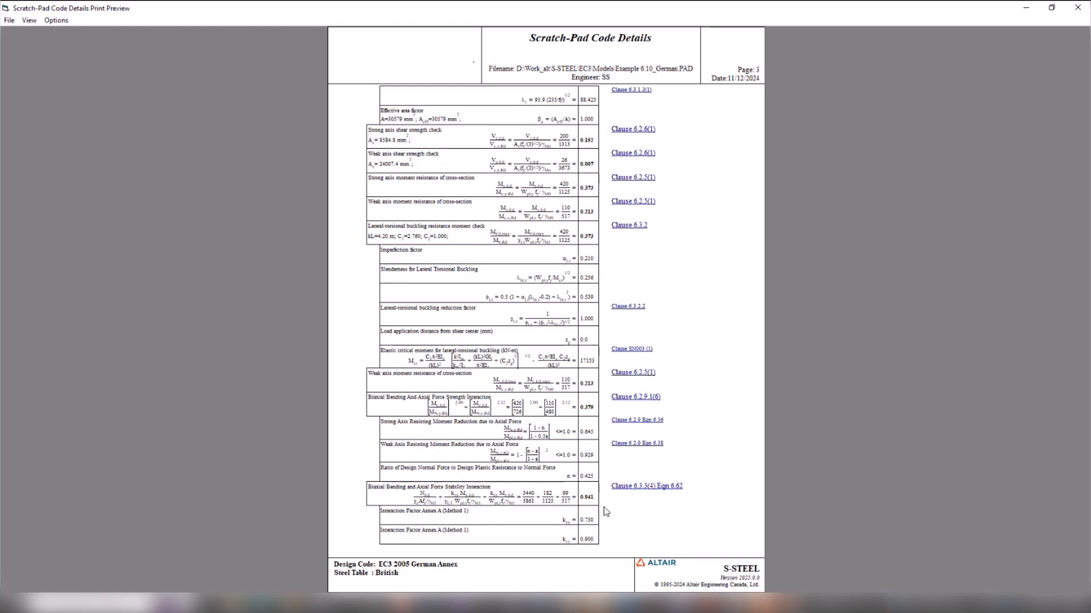
left_click(14, 26)
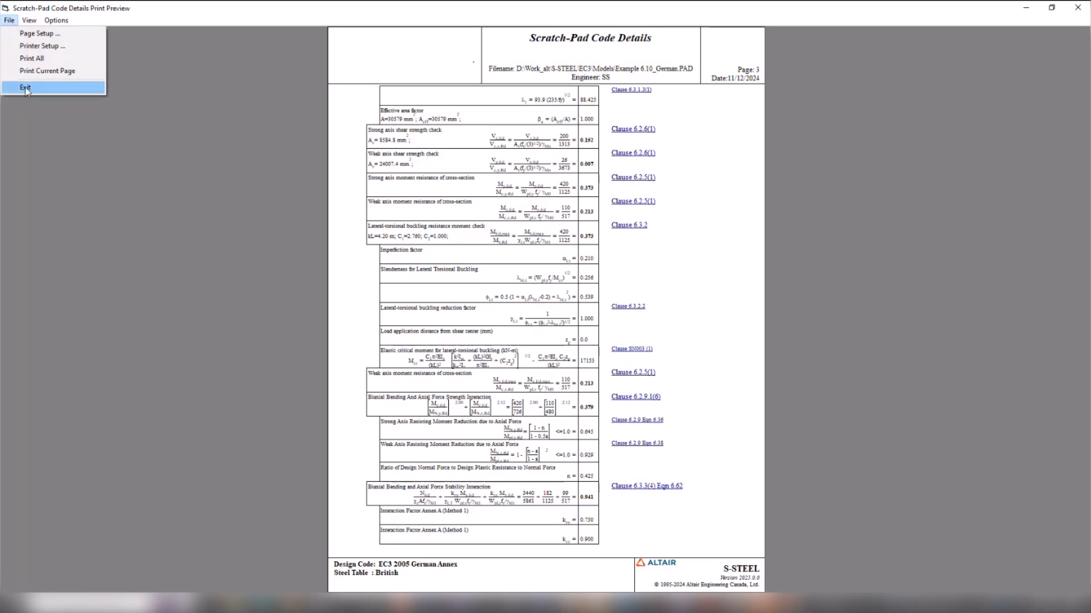
left_click(27, 87)
Step: Exit the Scratch Pad and save the changes to Example 6.10_German.PAD
left_click(10, 20)
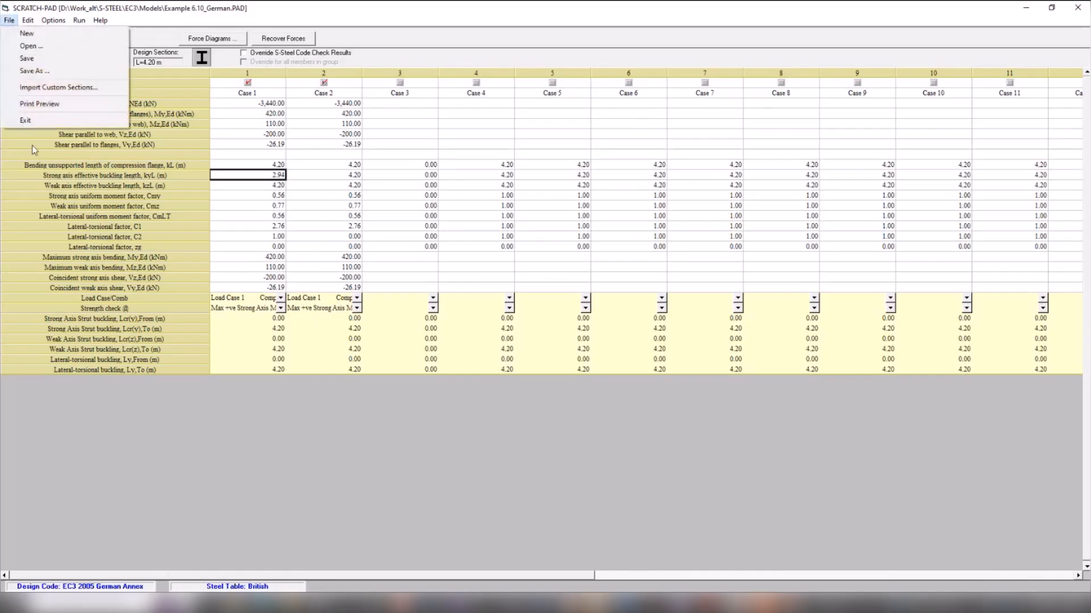
left_click(31, 120)
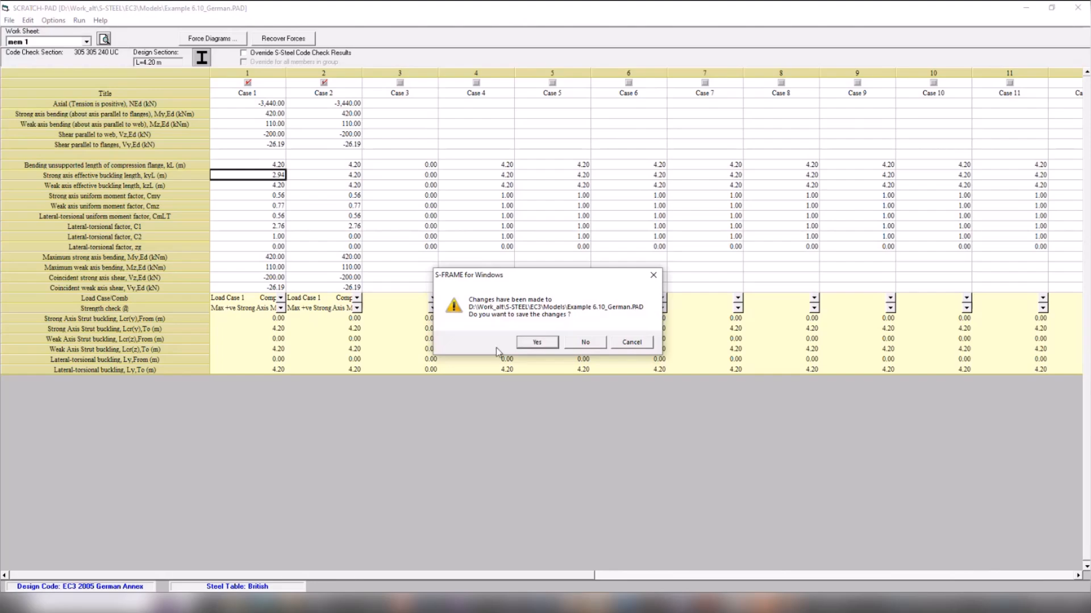
left_click(552, 343)
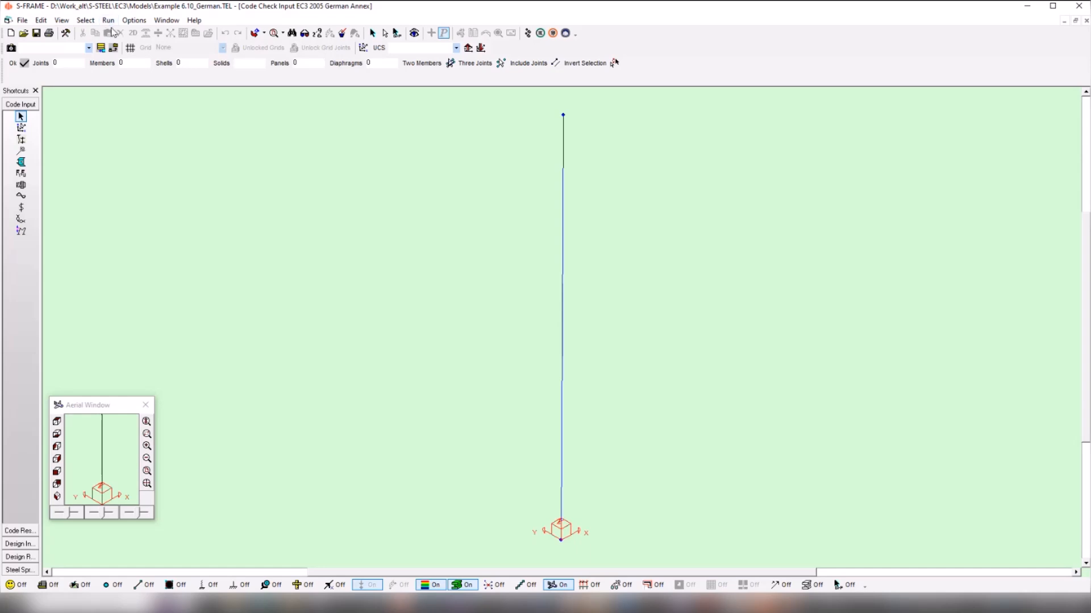
Step: Turn off Use Method 1 (Cl.6.3.3(4)) for the EC3 2005 German Annex design code, accepting the loss of current S-STEEL results
left_click(132, 23)
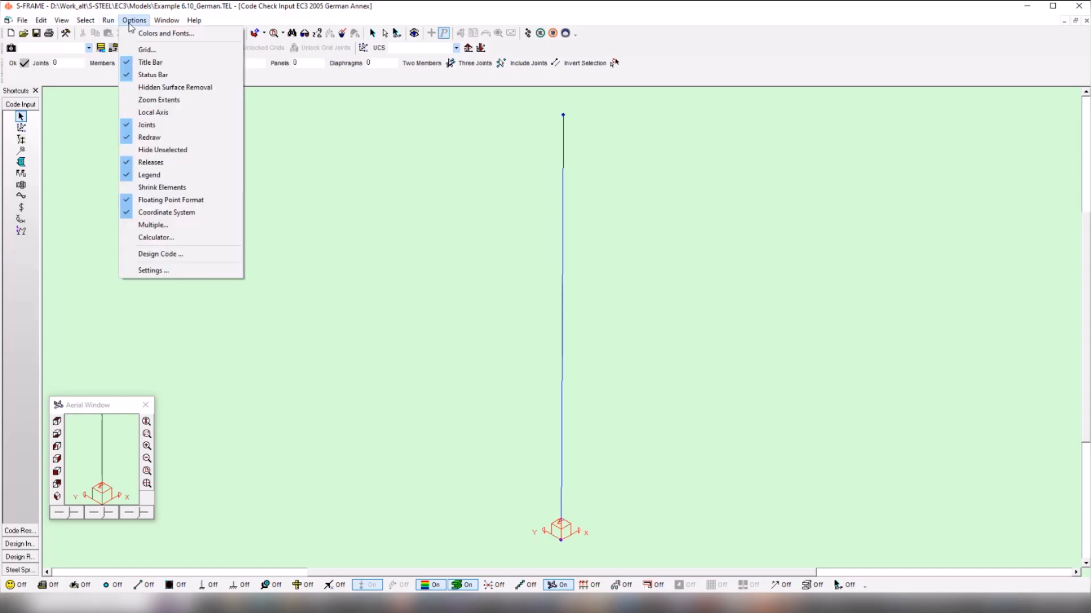
left_click(142, 255)
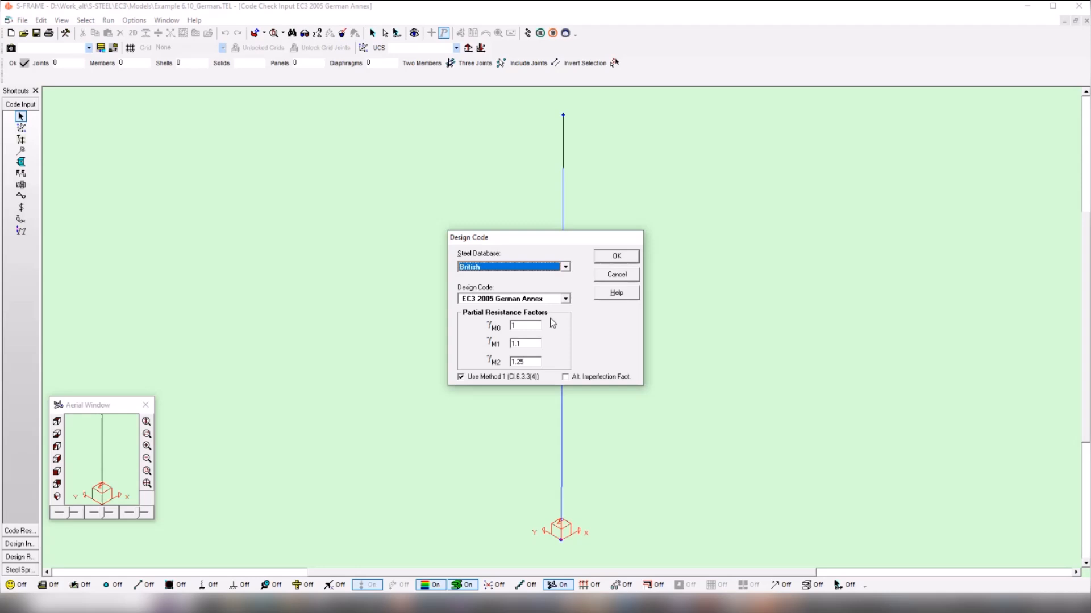
left_click(461, 378)
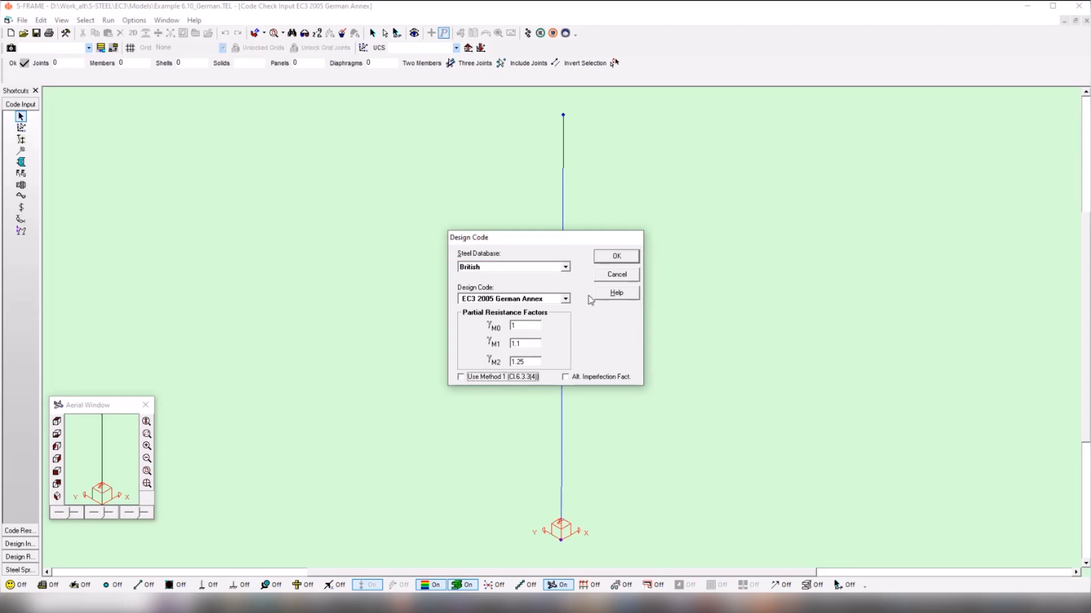
left_click(601, 258)
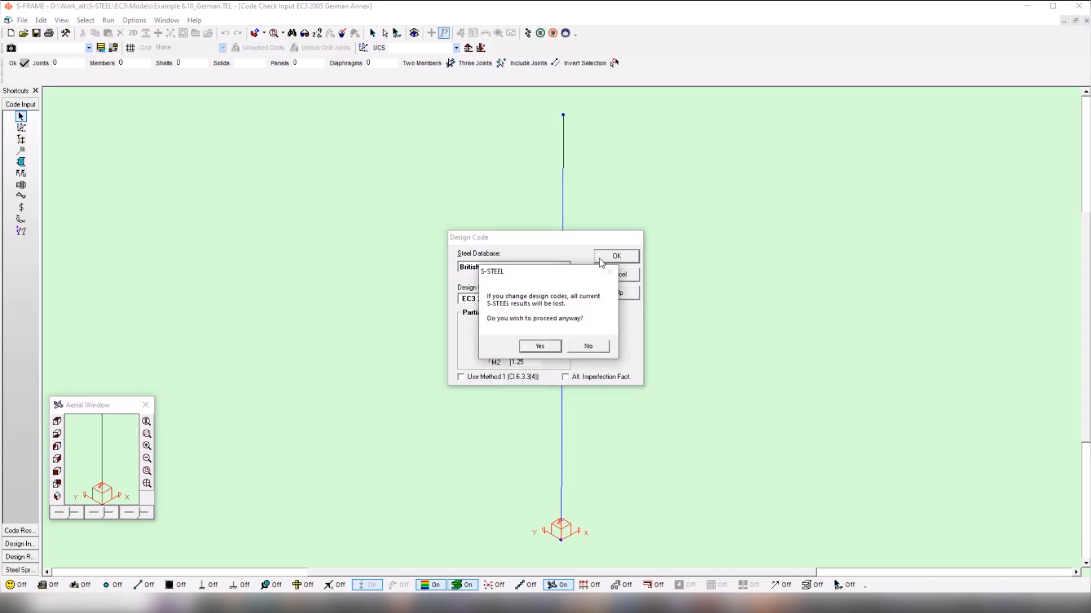
left_click(541, 347)
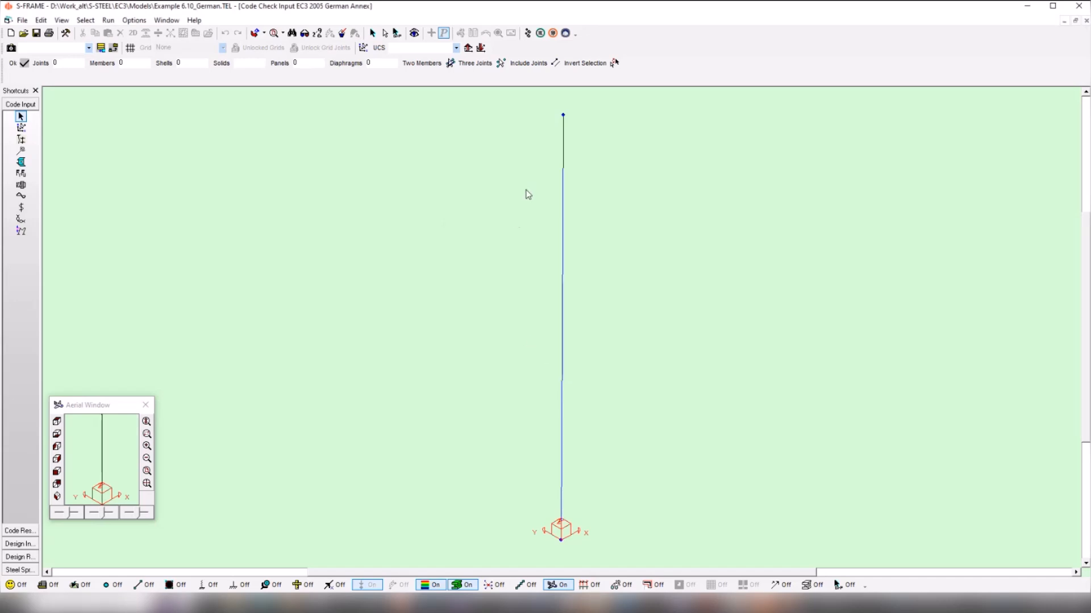
Step: Send the column to the Scratch Pad again and examine Case 1's Annex B (Method 2) interaction factors in the code details
right_click(563, 200)
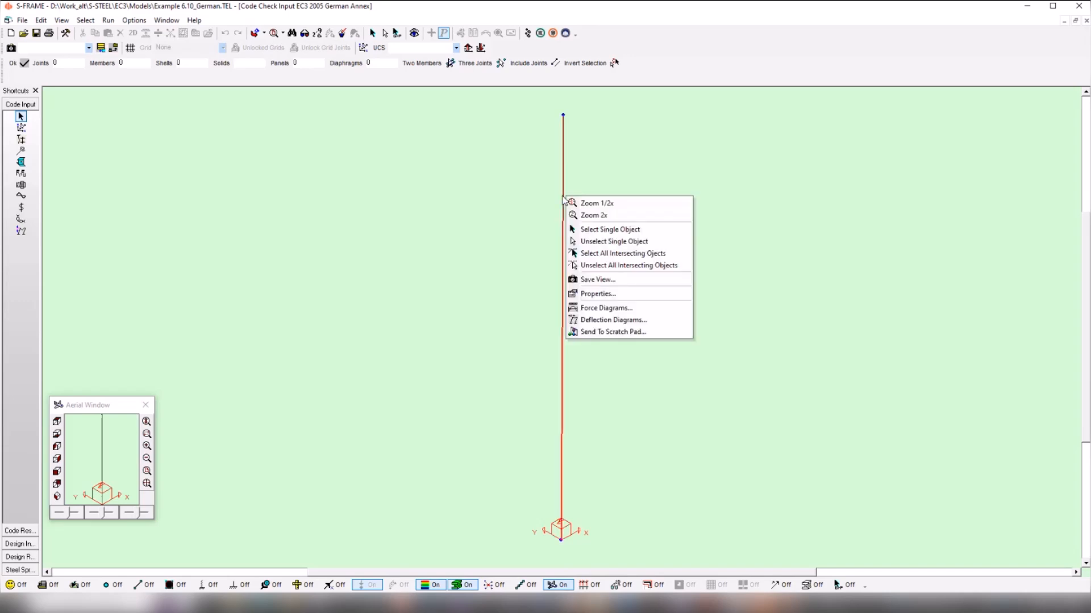
left_click(596, 332)
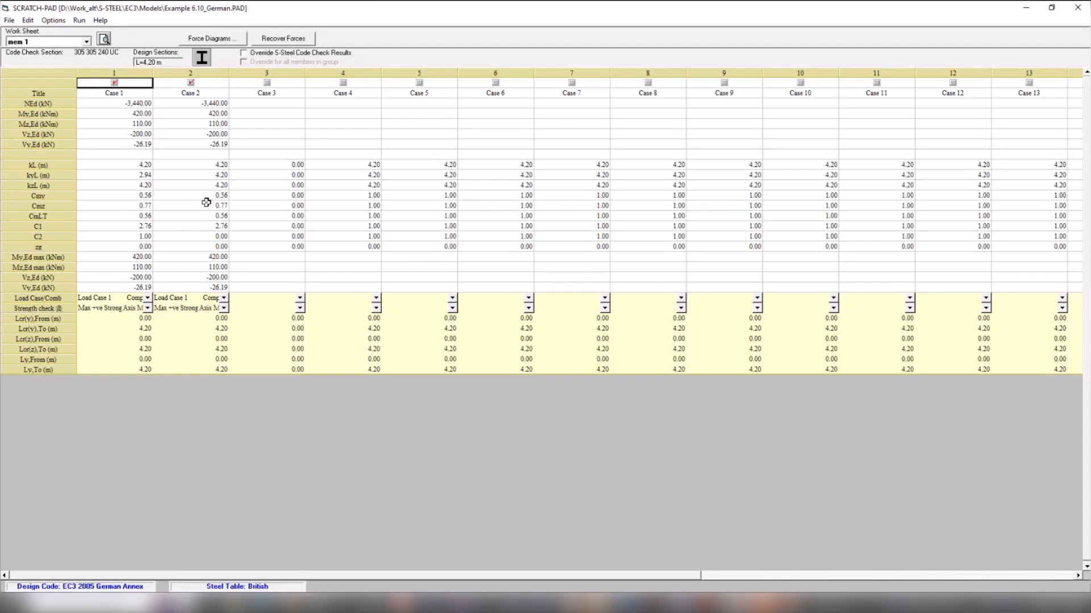
left_click(79, 20)
left_click(107, 34)
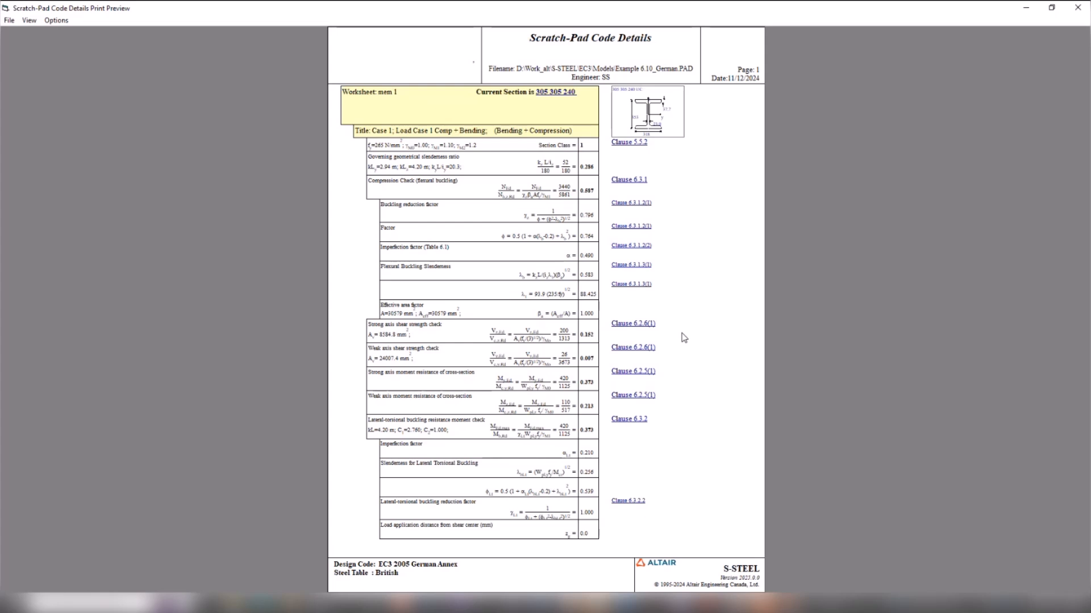
scroll(683, 337, "down", 1)
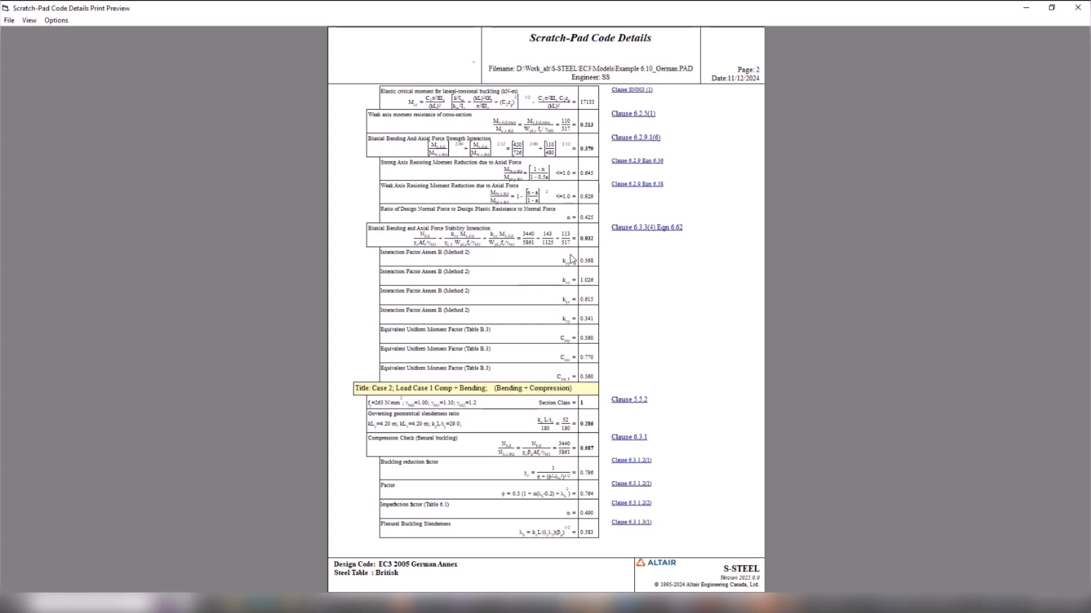
left_click(9, 20)
left_click(16, 87)
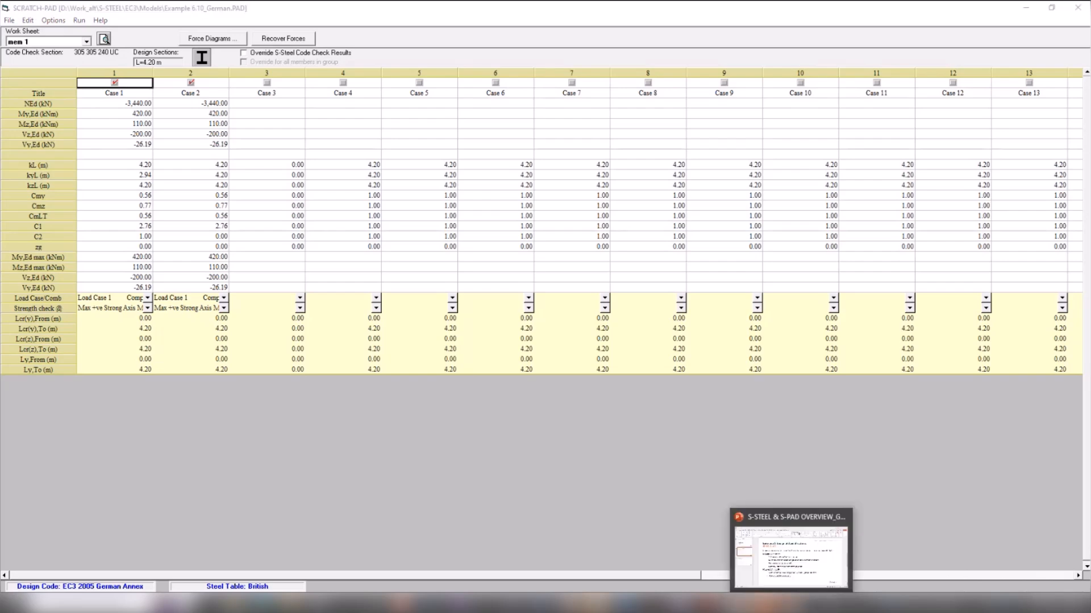
Step: Switch to the S-STEEL & S-PAD overview in PowerPoint and present the slide show from the New Steel Design Codes slide
left_click(793, 604)
left_click(106, 351)
key("shift+F5")
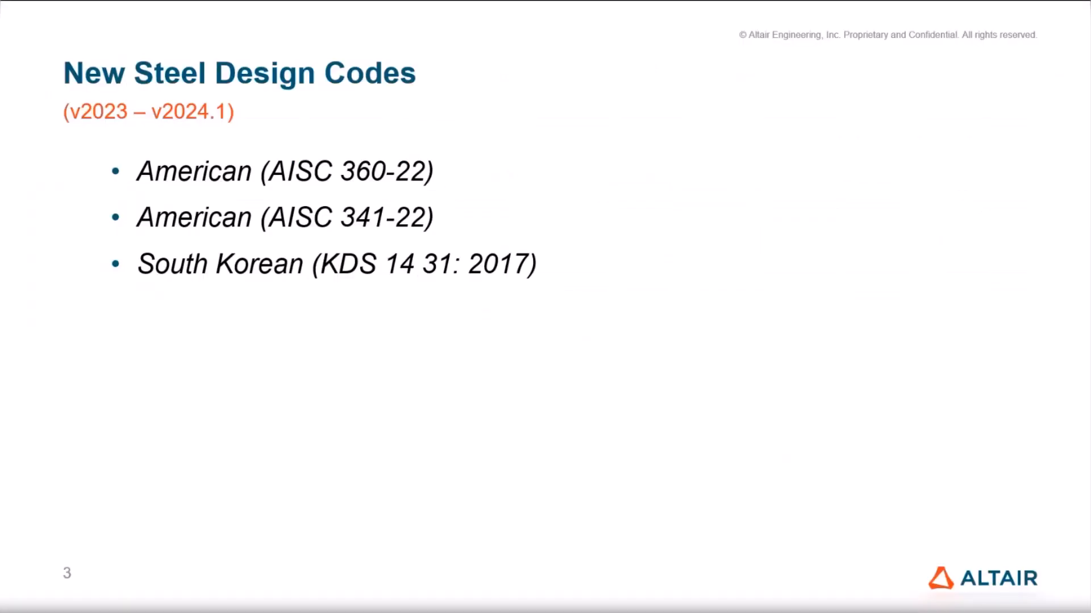